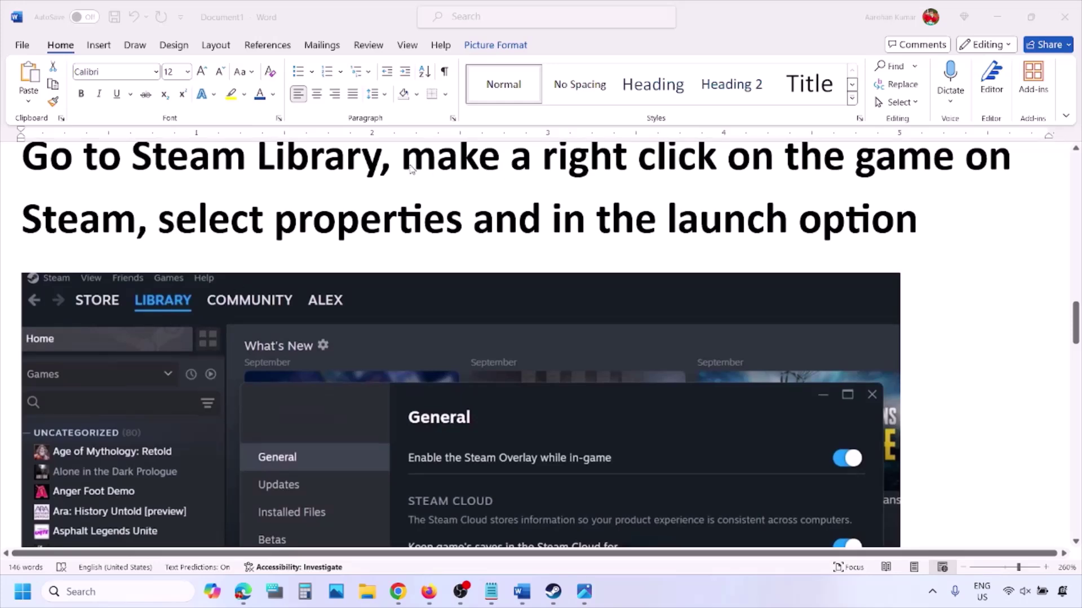
Review the guide's instruction on opening the game's Steam properties and its example of the -dx11 launch option.
key("alt+Tab")
left_click_drag(407, 163, 964, 169)
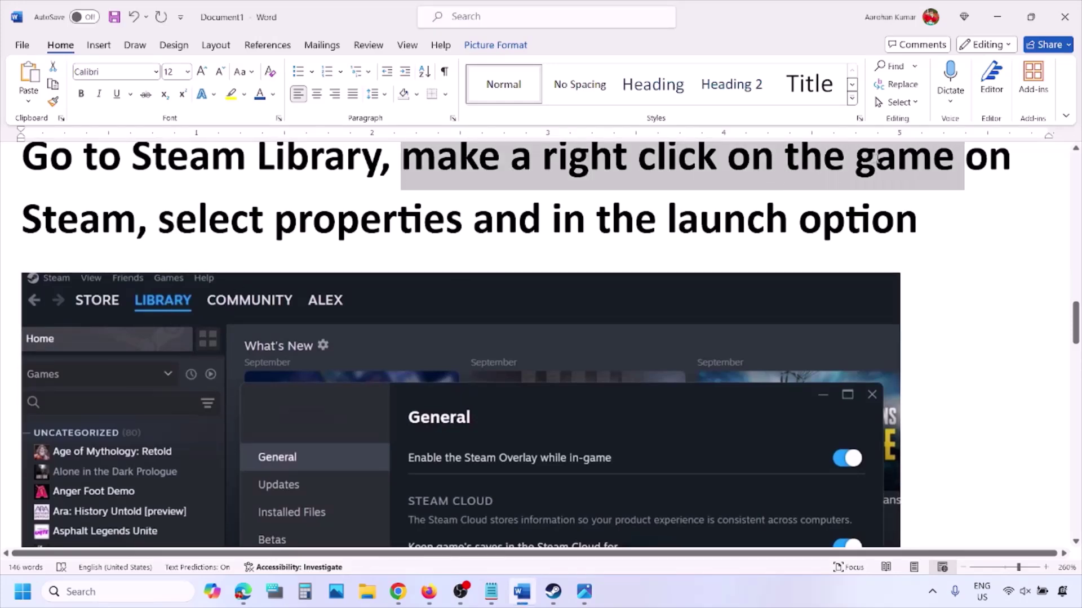
left_click_drag(266, 220, 463, 225)
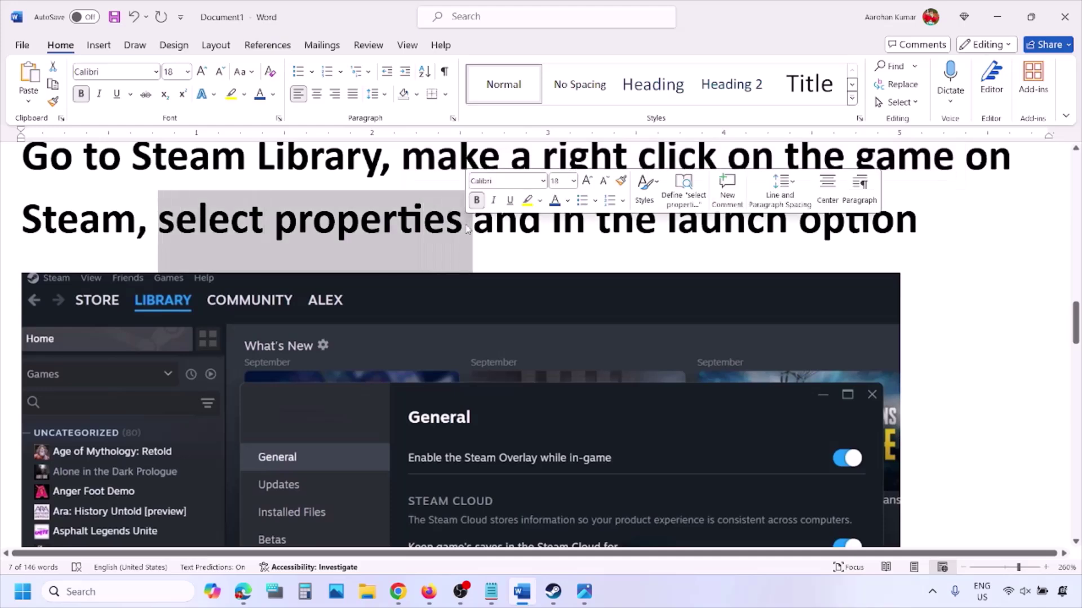
scroll(464, 225, "down", 4)
scroll(465, 225, "up", 1)
right_click(465, 225)
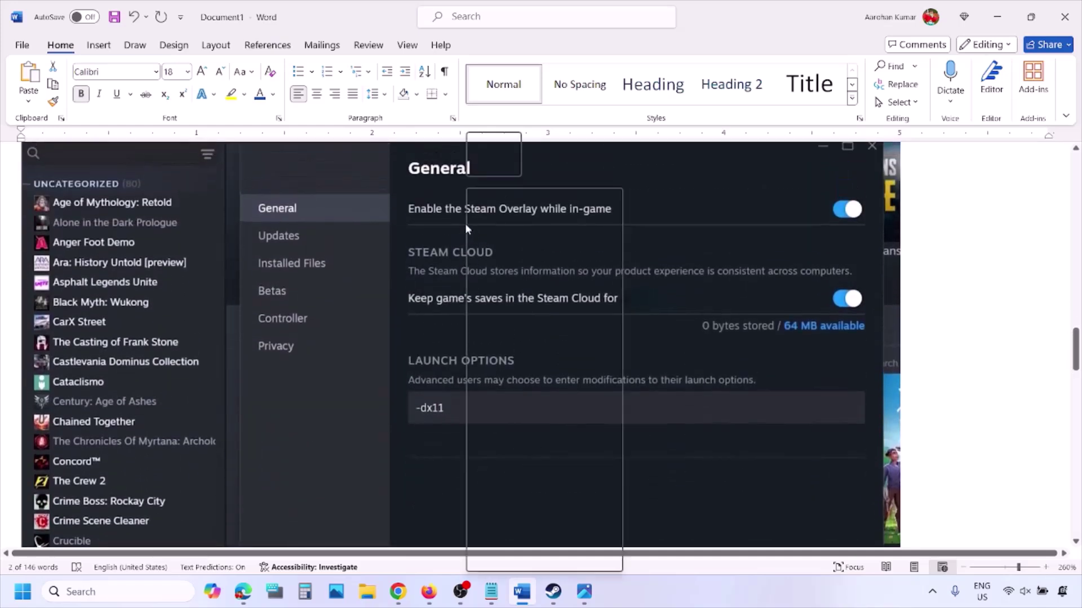
left_click(428, 407)
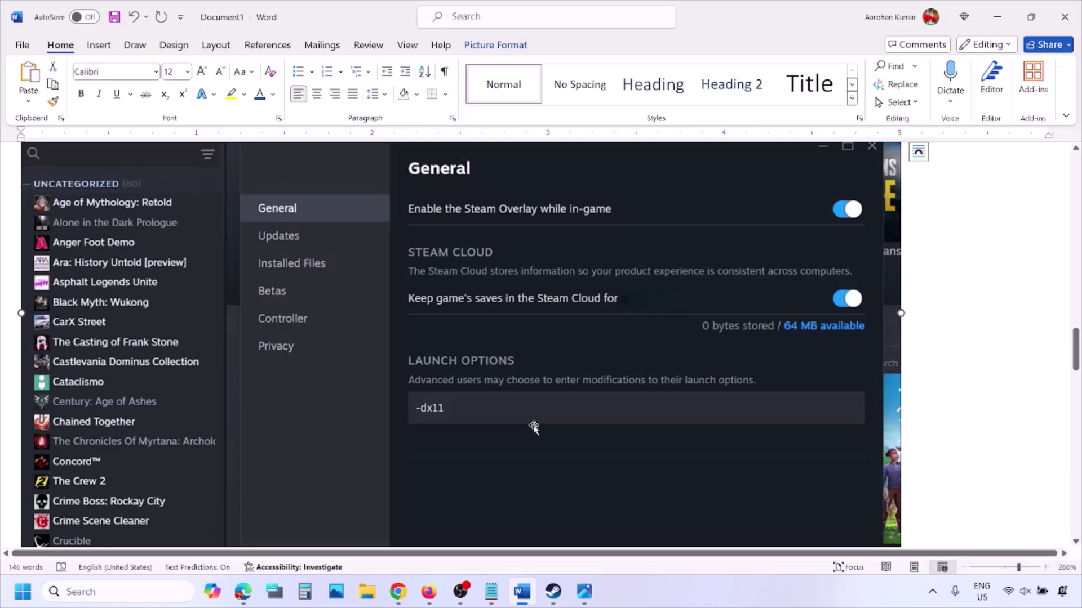
Examine the guide's remaining launch option examples, -d3d11 and -dx12.
scroll(534, 427, "down", 7)
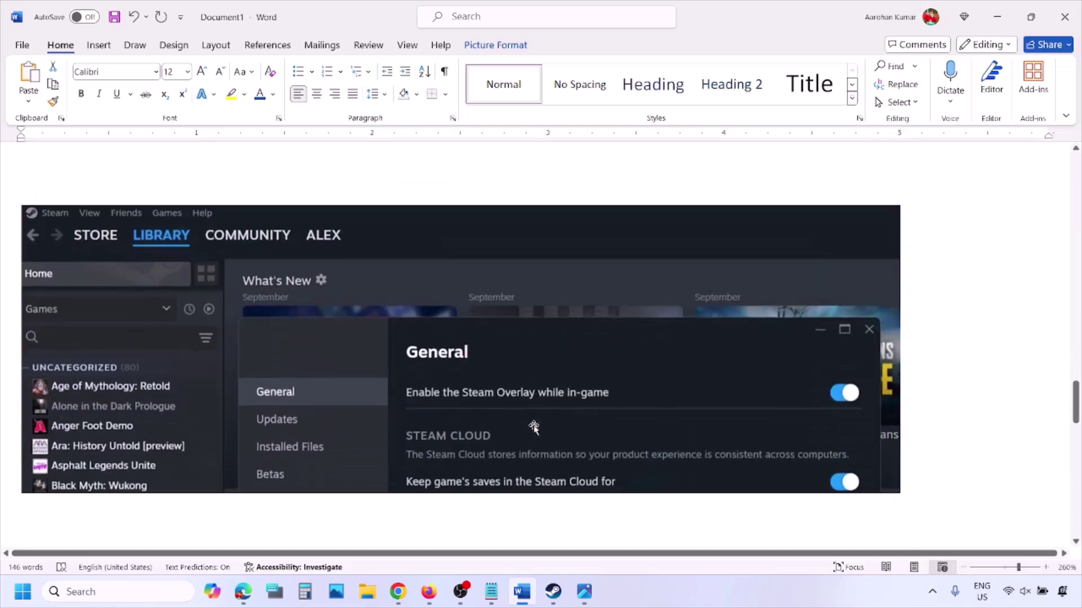
scroll(532, 427, "down", 5)
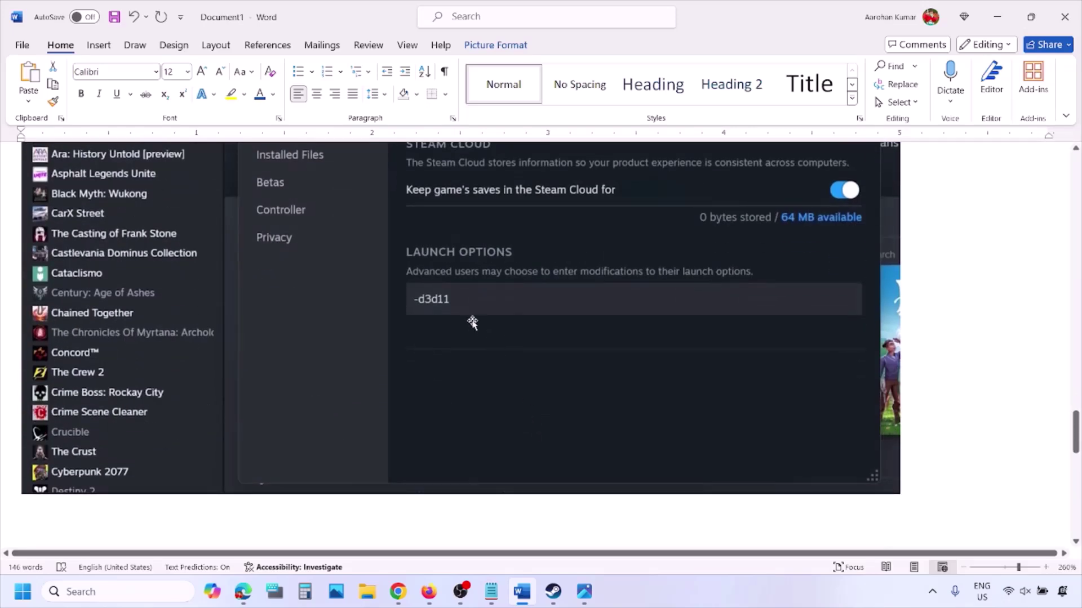
scroll(454, 341, "up", 1)
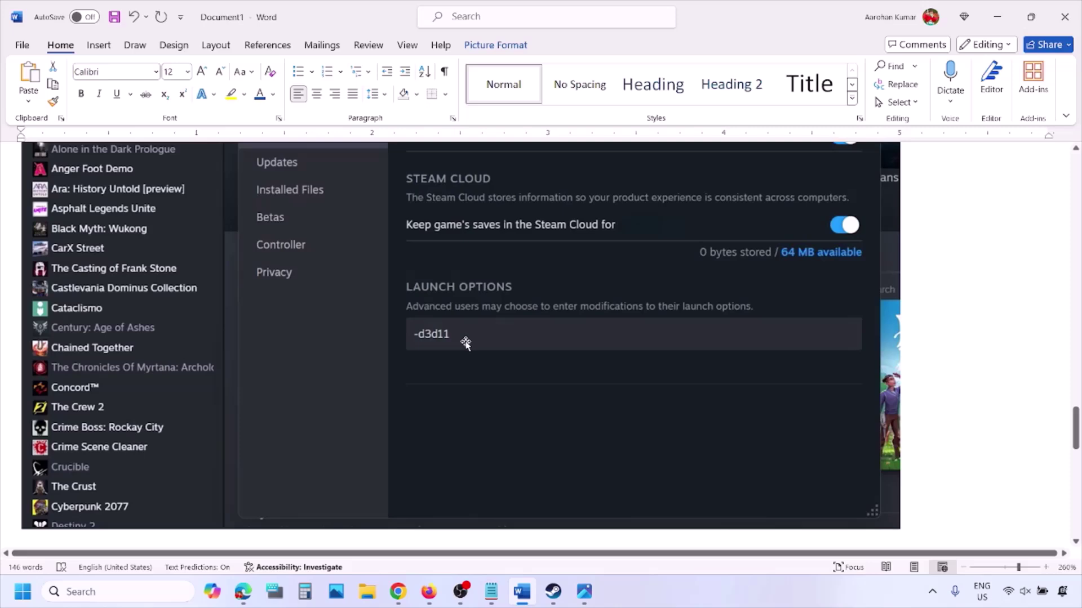
scroll(485, 344, "down", 10)
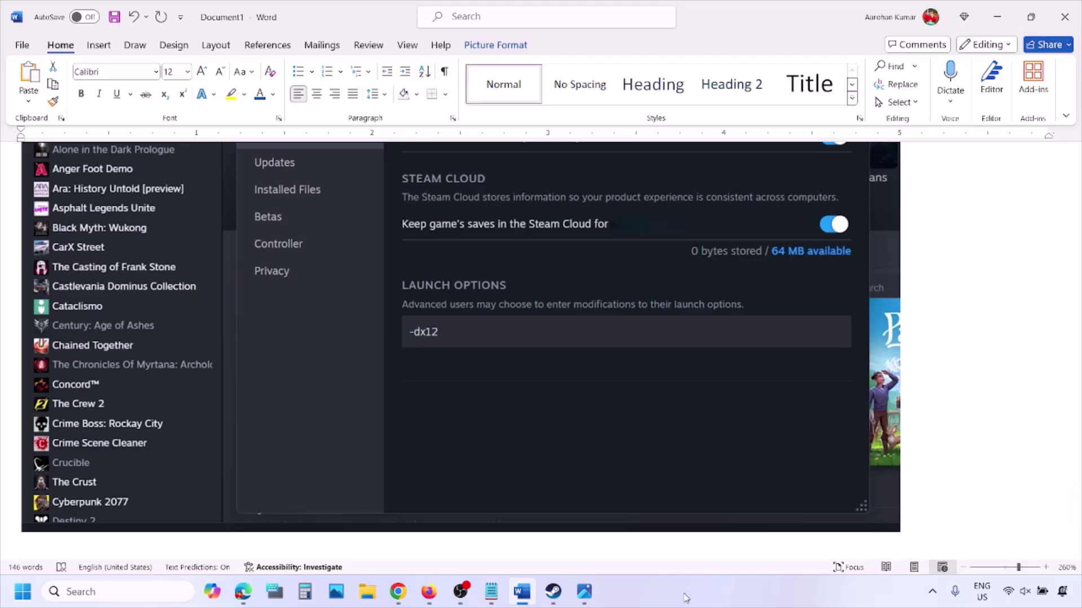
Switch to the Steam library and bring up the Windows power options containing Restart.
key("alt+Tab")
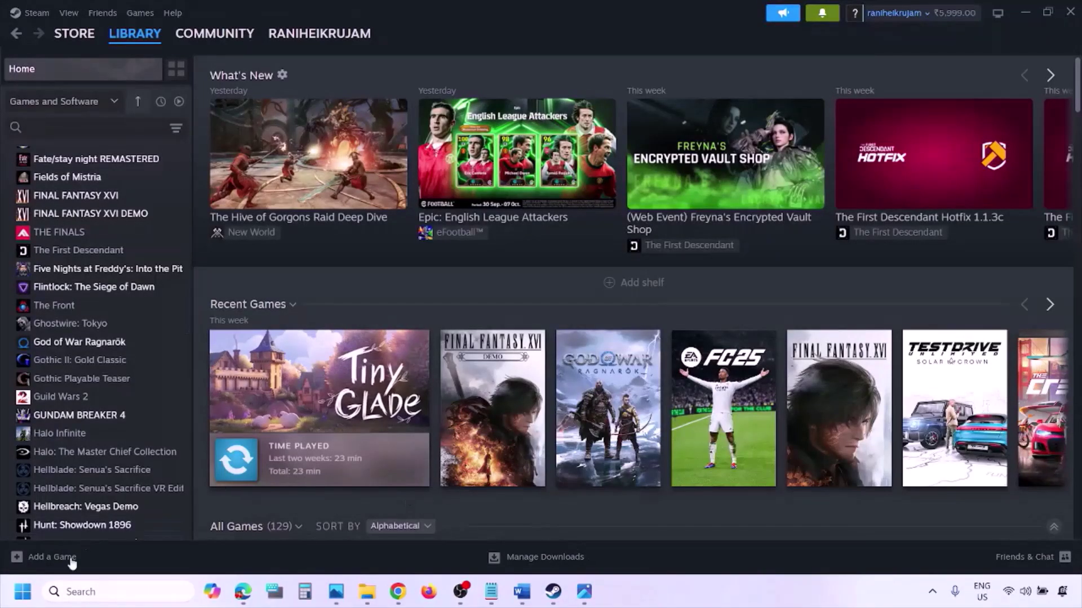
left_click(23, 591)
left_click(410, 542)
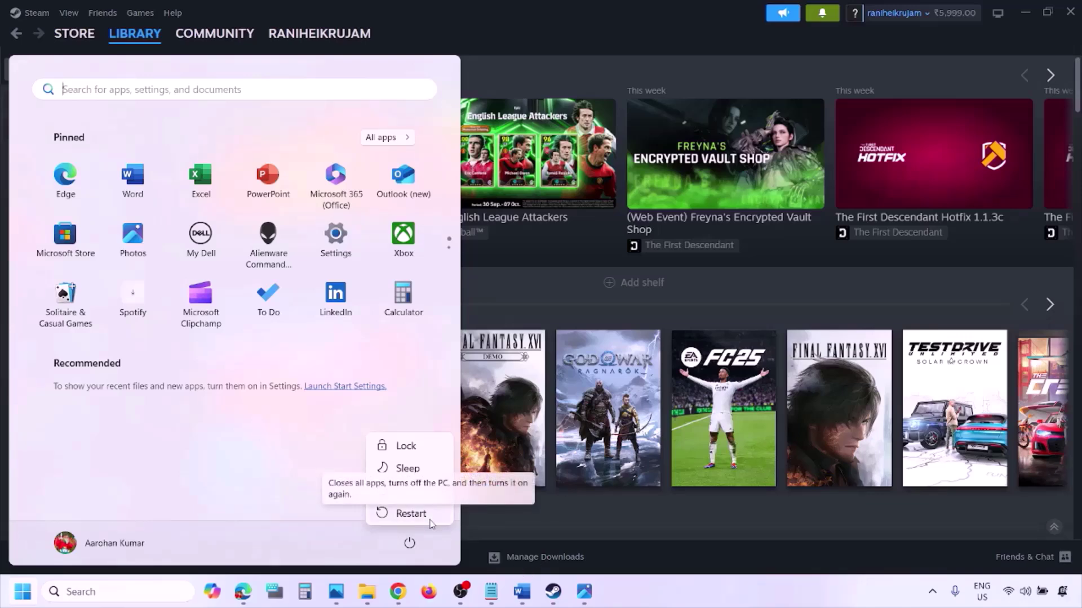
Switch to the Word guide and highlight the Step 2 text about running the game as an administrator.
left_click(524, 598)
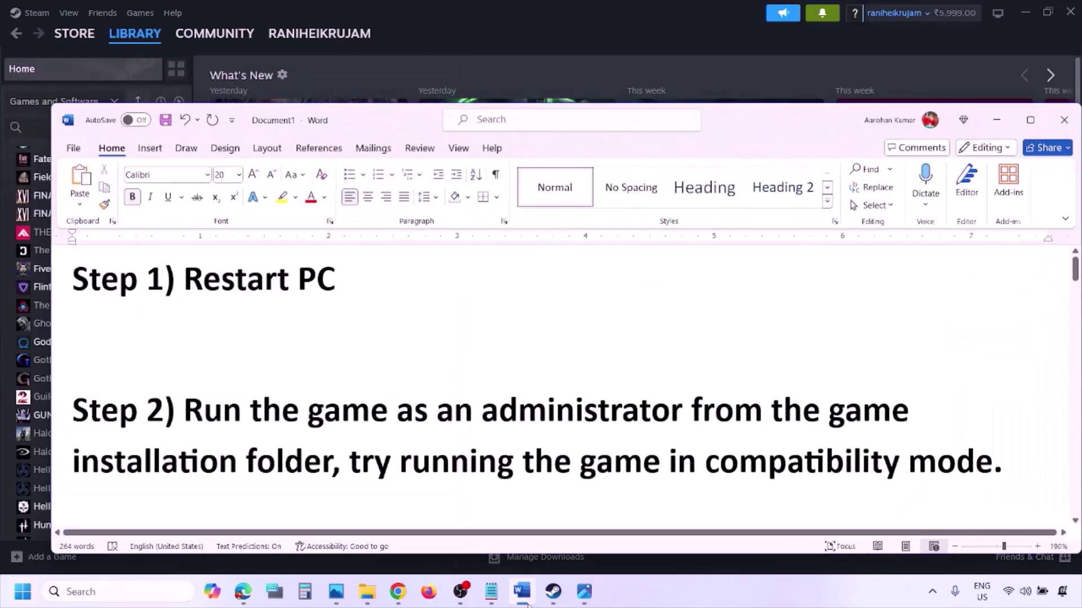
left_click_drag(187, 410, 305, 444)
left_click(685, 594)
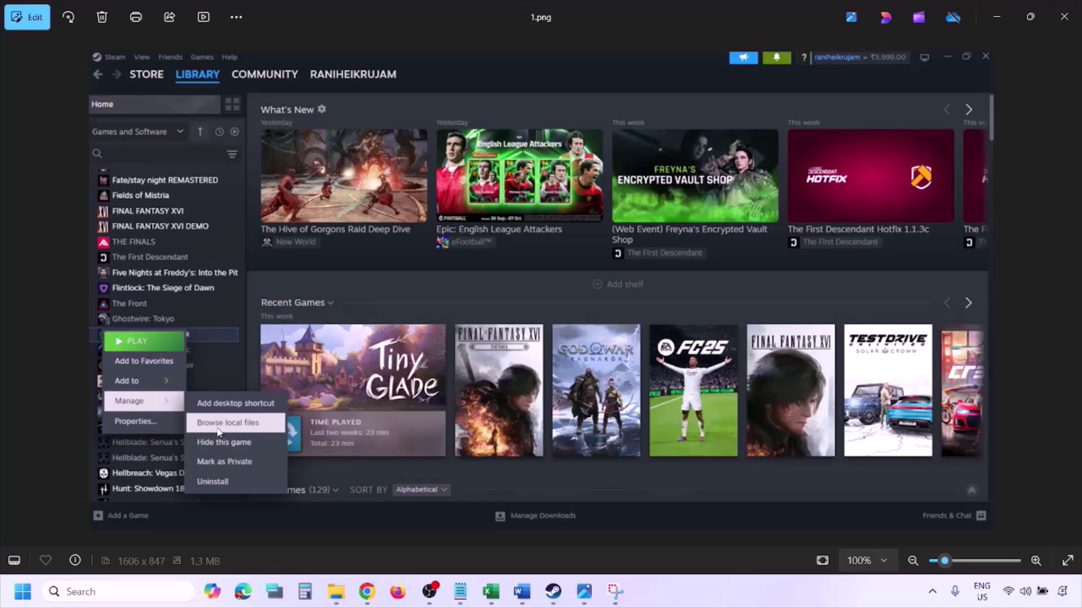
Examine screenshots 1.png and 2.png at higher zoom for the Browse local files and Properties commands.
scroll(263, 426, "up", 2)
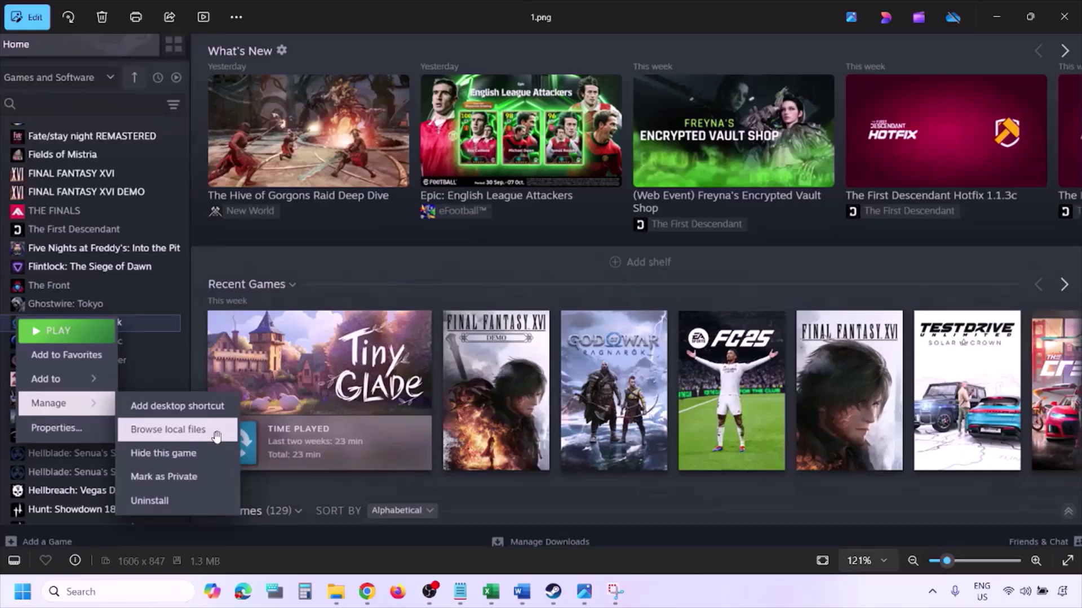
scroll(217, 436, "down", 2)
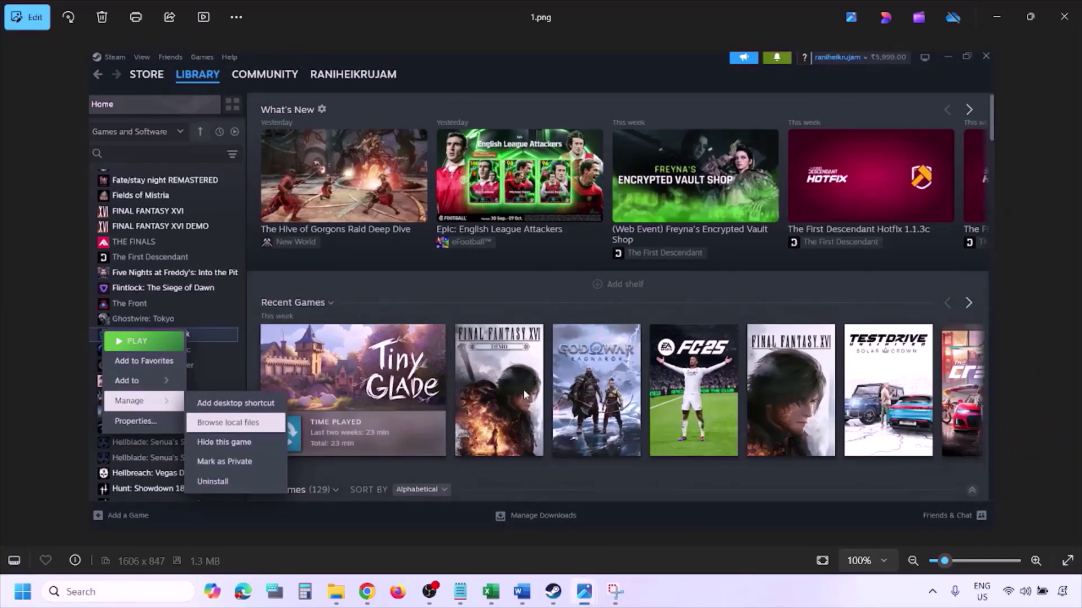
key("Right")
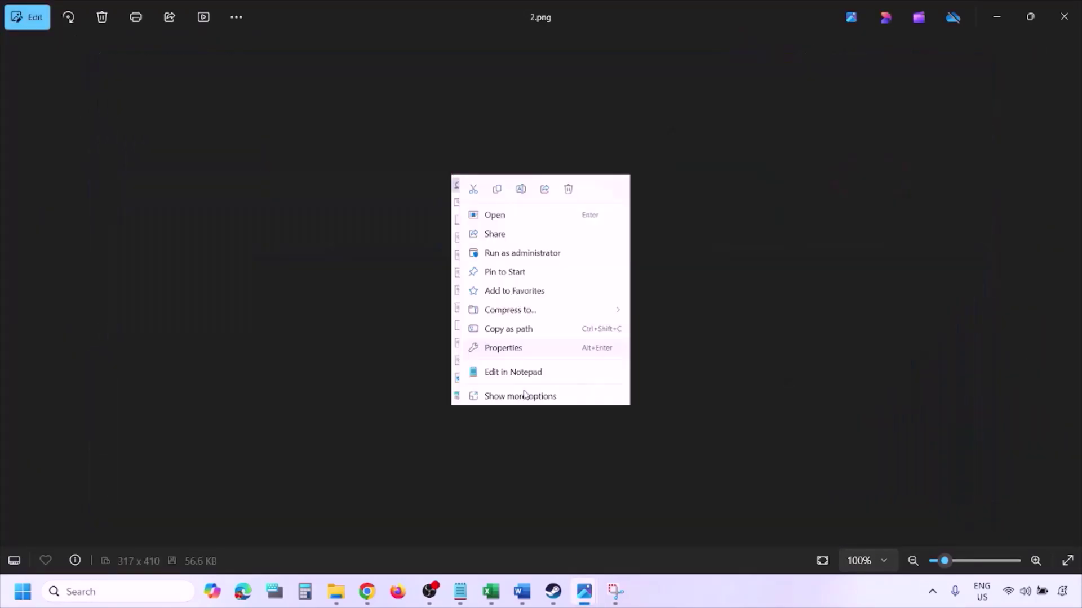
key("ctrl+plus")
key("ctrl+plus")
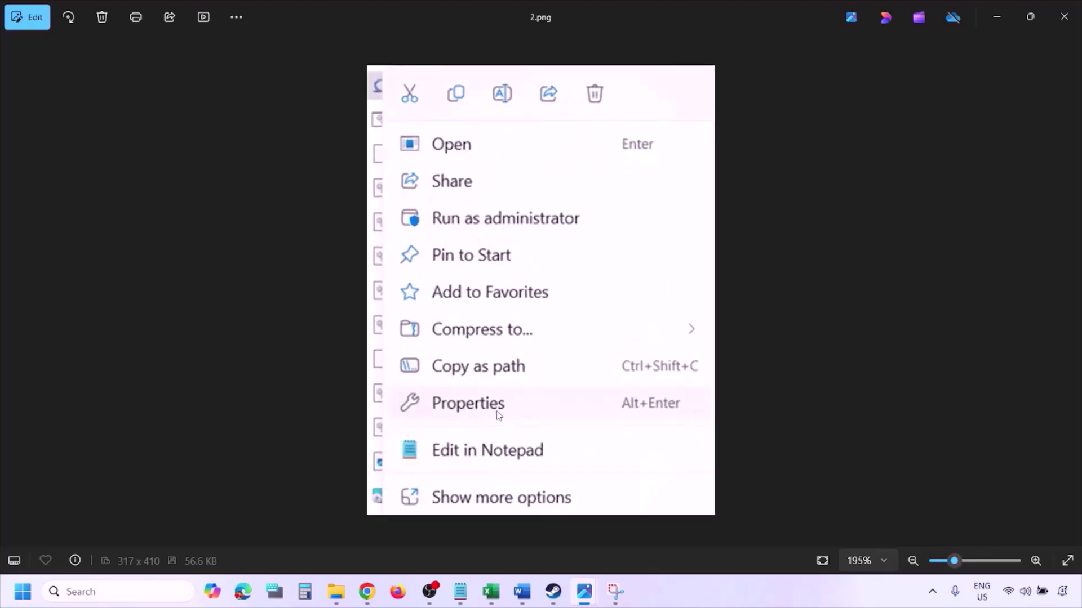
key("ctrl+minus")
key("ctrl+minus")
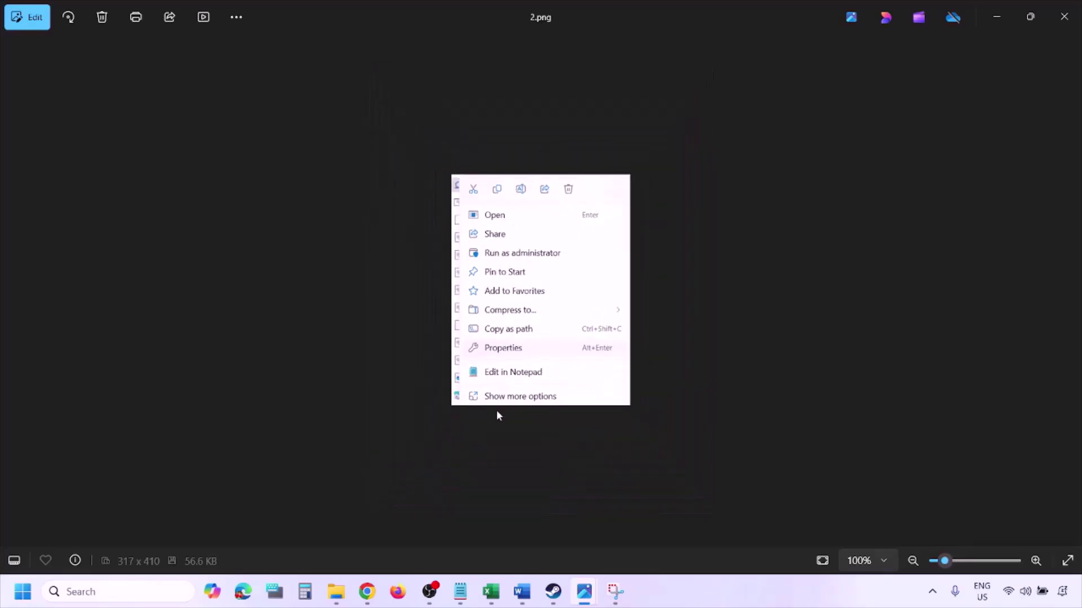
View 3.png enlarged to examine the Run this program as an administrator setting on the Compatibility page.
key("Right")
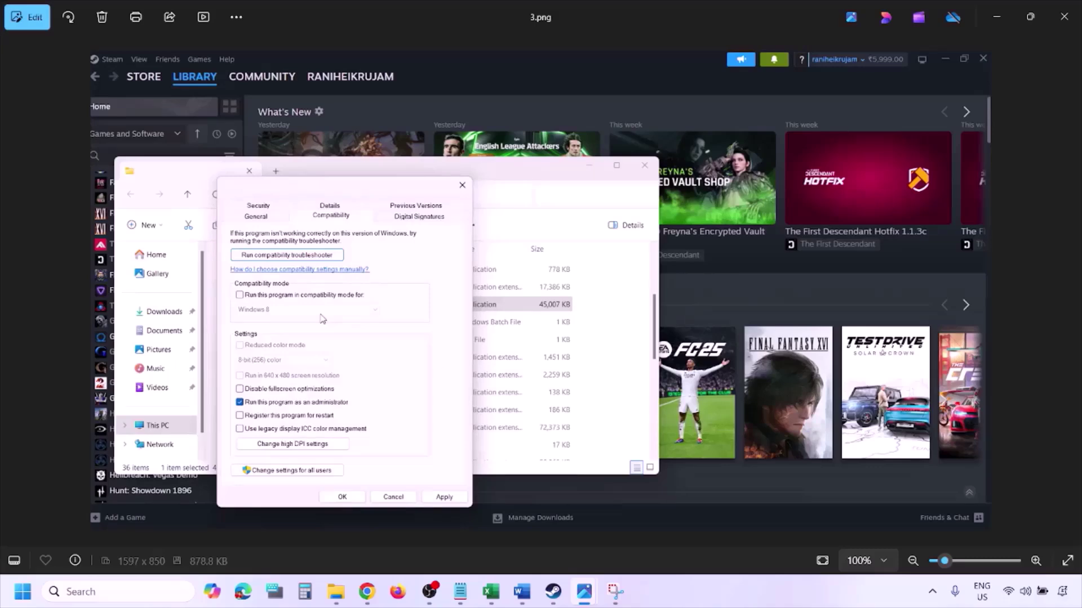
scroll(322, 319, "up", 1)
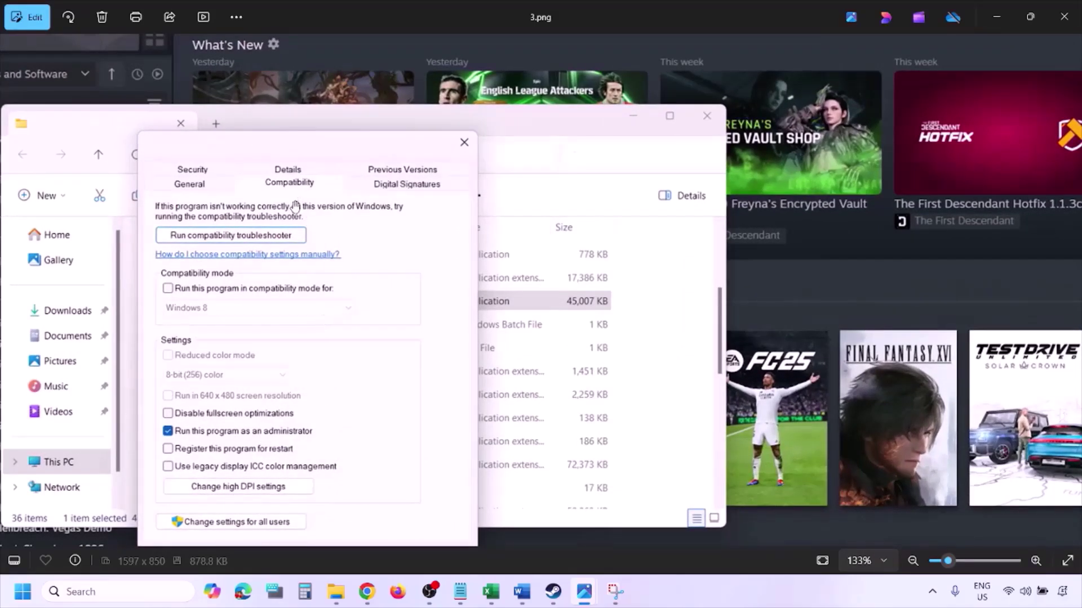
left_click_drag(240, 422, 240, 370)
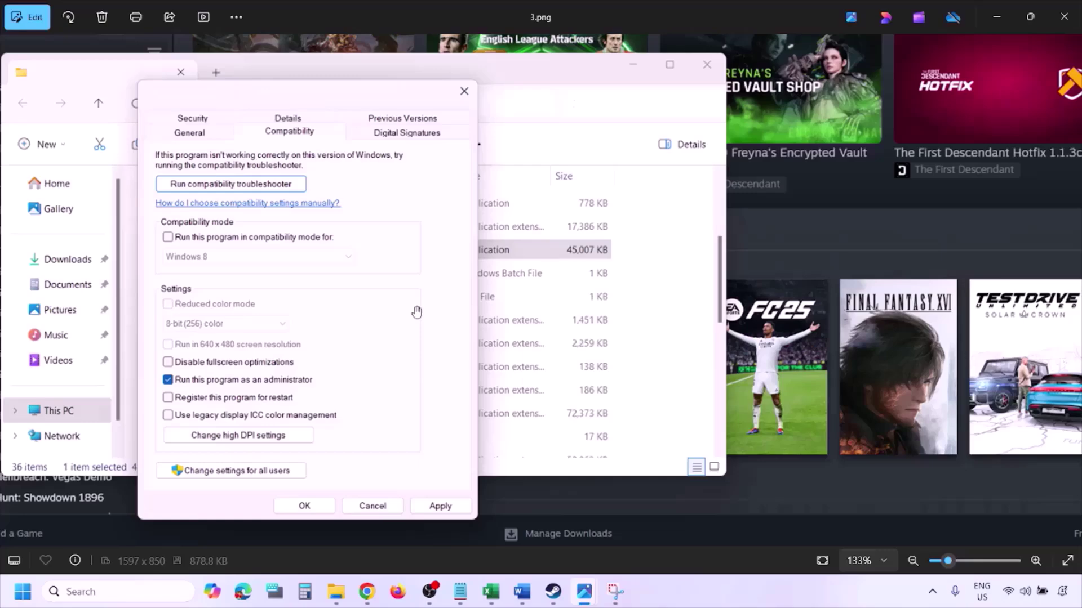
scroll(416, 312, "down", 3)
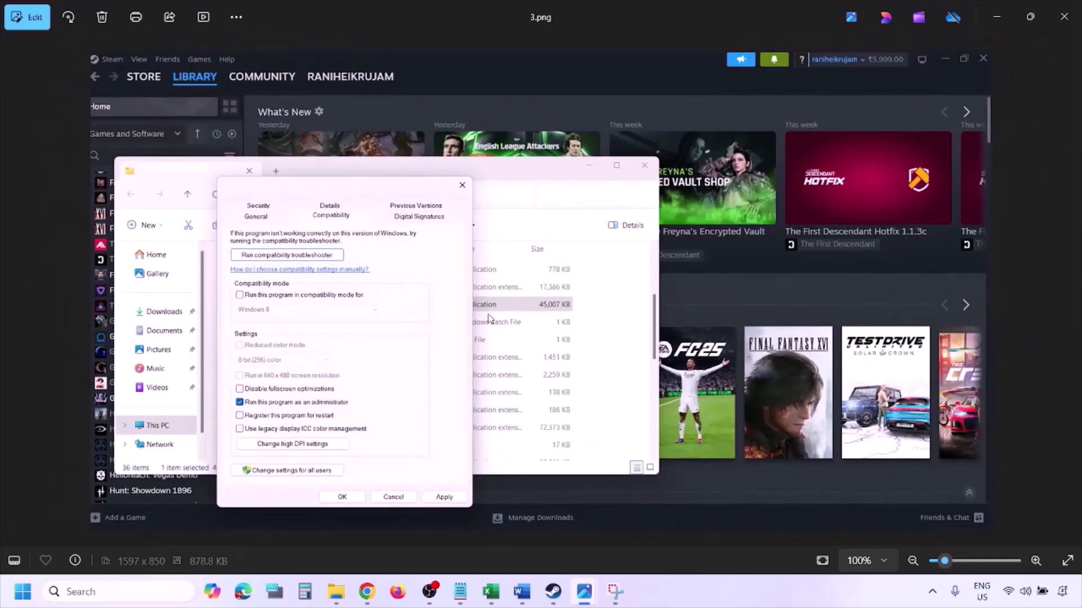
Examine 4.png and 5.png enlarged for the compatibility mode checkbox and its Windows 8 and Windows 7 choices.
key("Right")
scroll(489, 318, "up", 3)
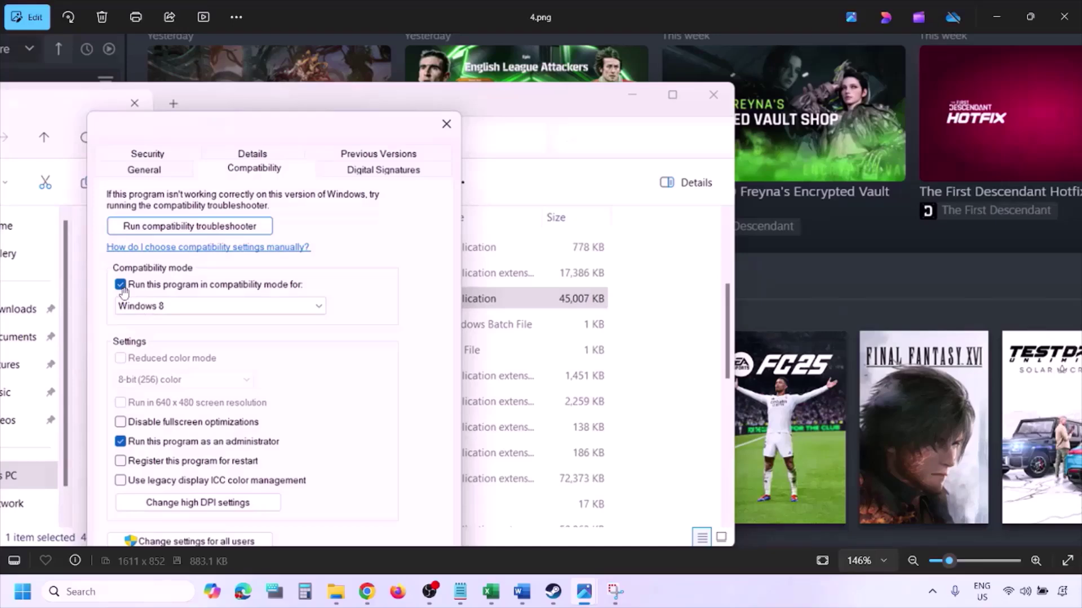
left_click_drag(144, 301, 152, 263)
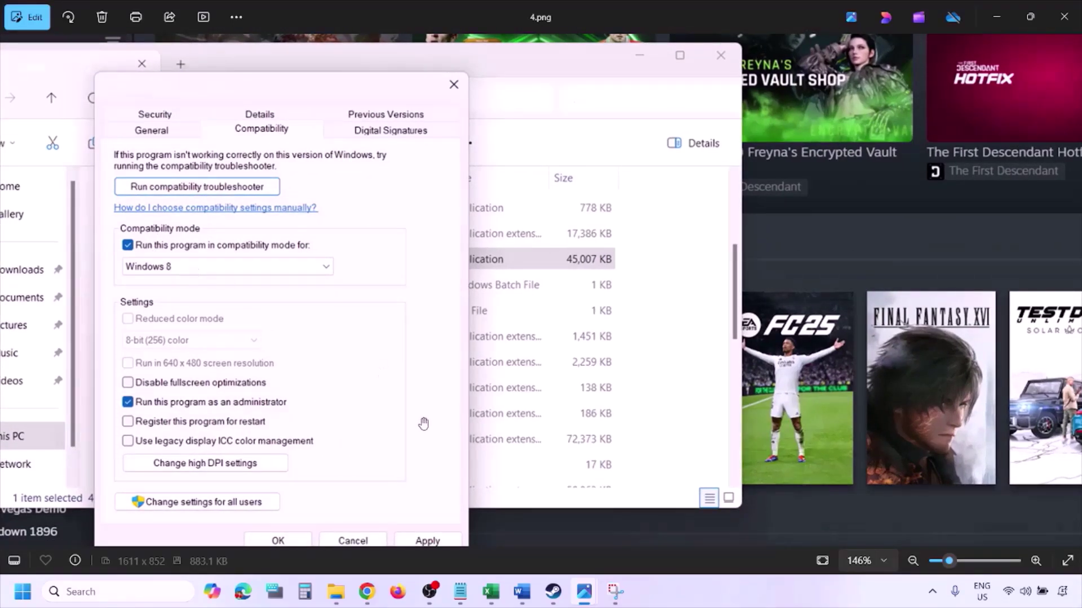
left_click_drag(417, 422, 424, 387)
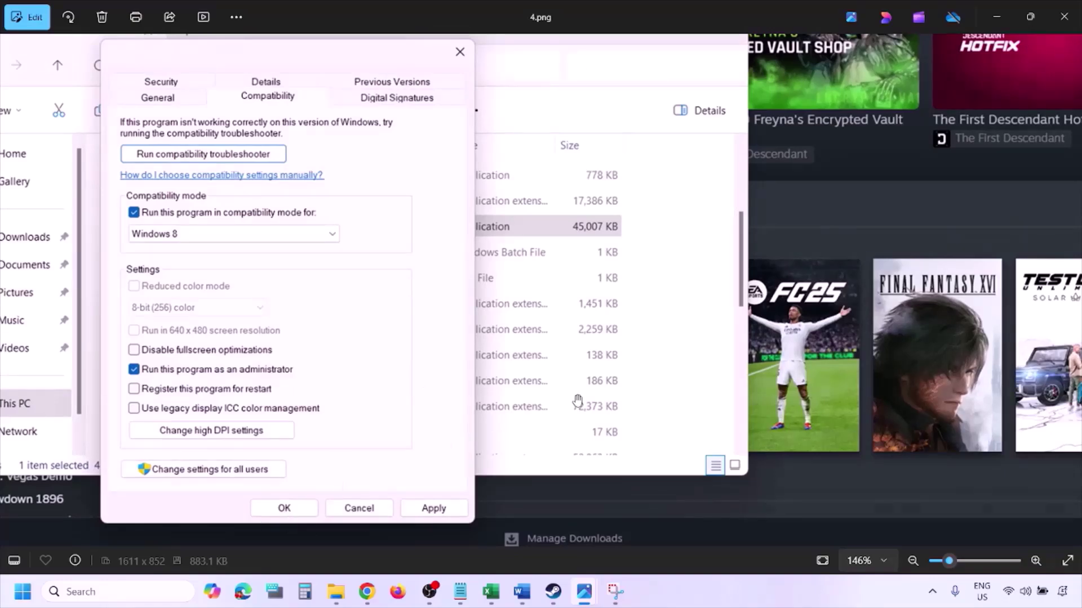
scroll(576, 397, "down", 3)
key("Right")
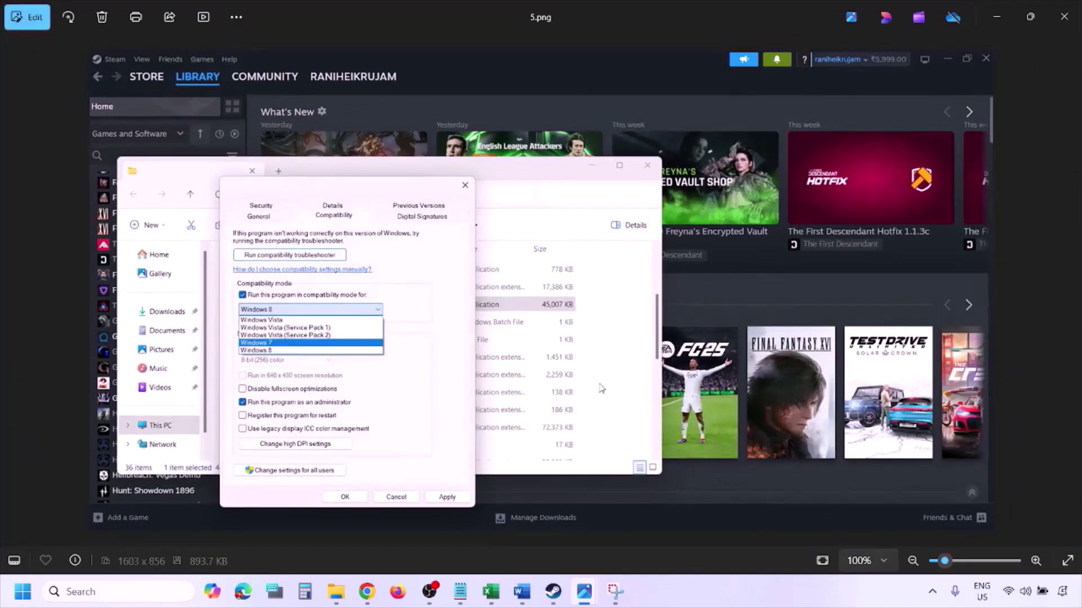
scroll(440, 332, "up", 3)
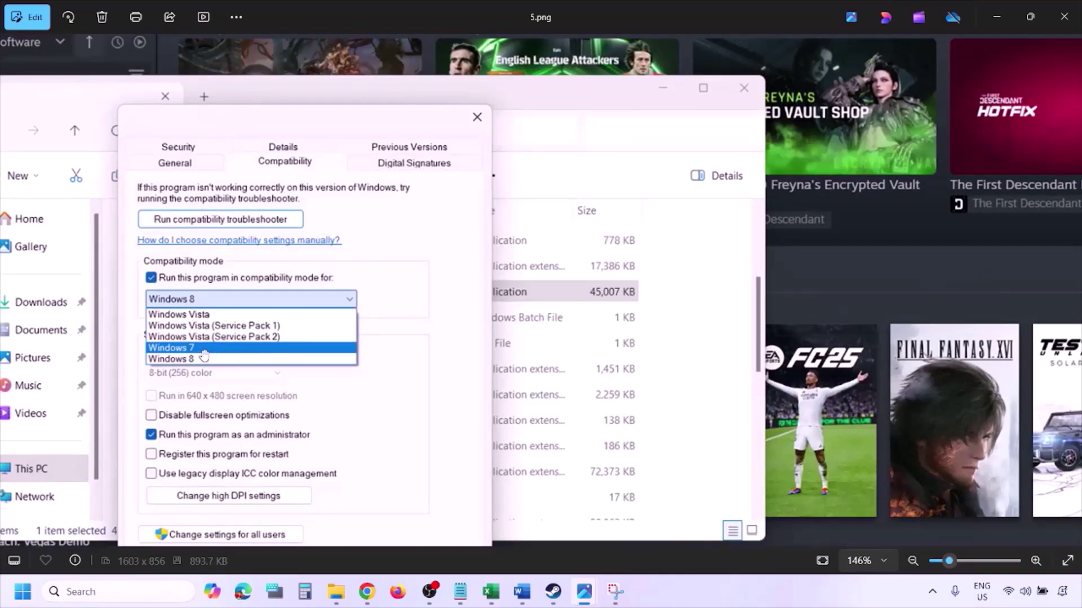
scroll(204, 355, "down", 3)
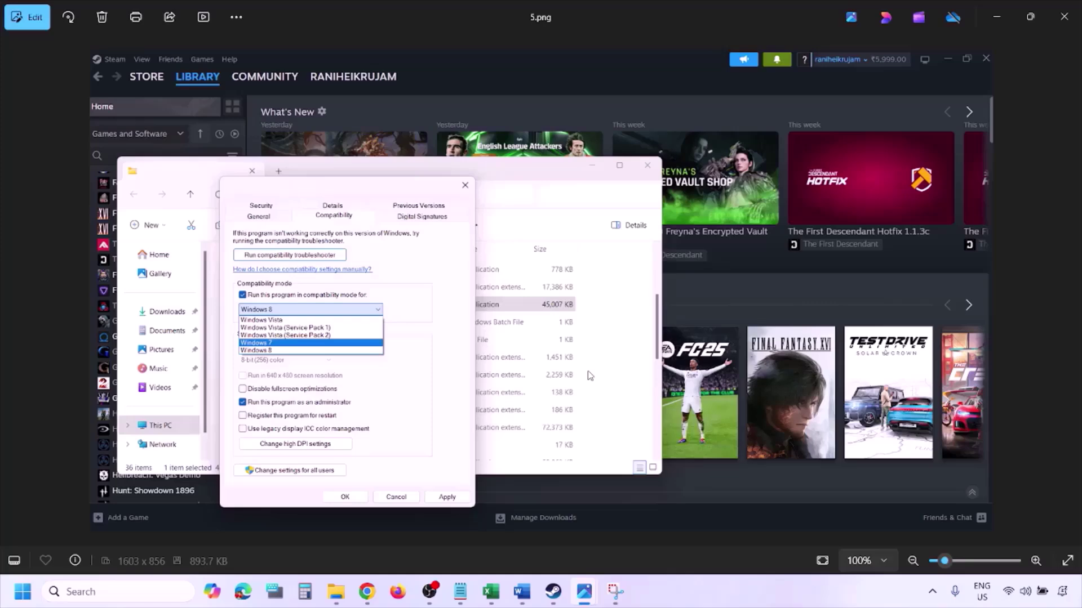
View 6.png enlarged to examine the Disable fullscreen optimizations setting and the rest of the compatibility dialog.
key("Right")
scroll(353, 334, "up", 3)
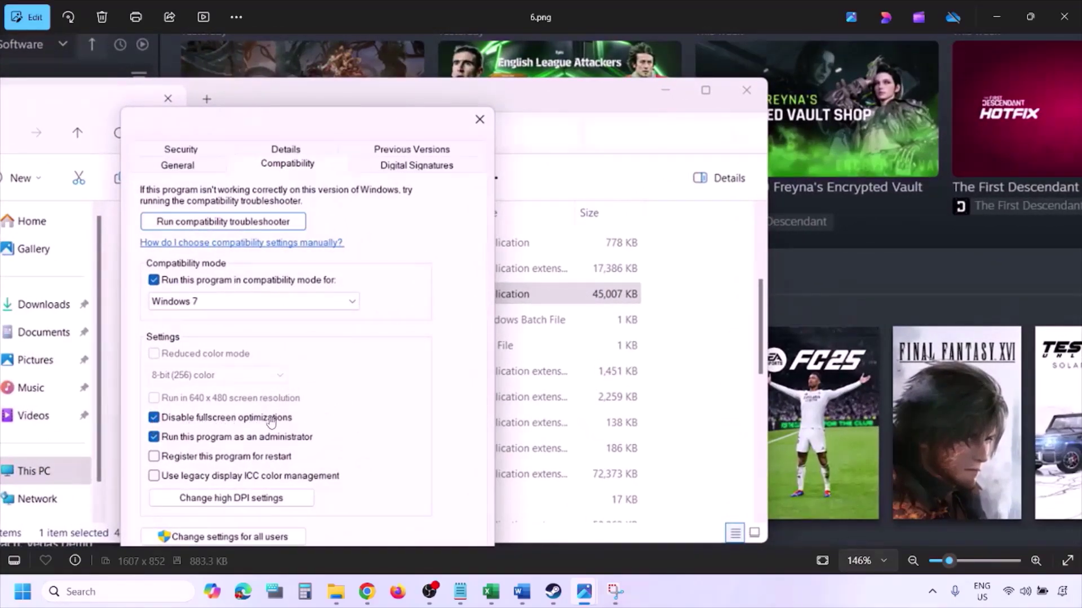
left_click_drag(309, 391, 356, 290)
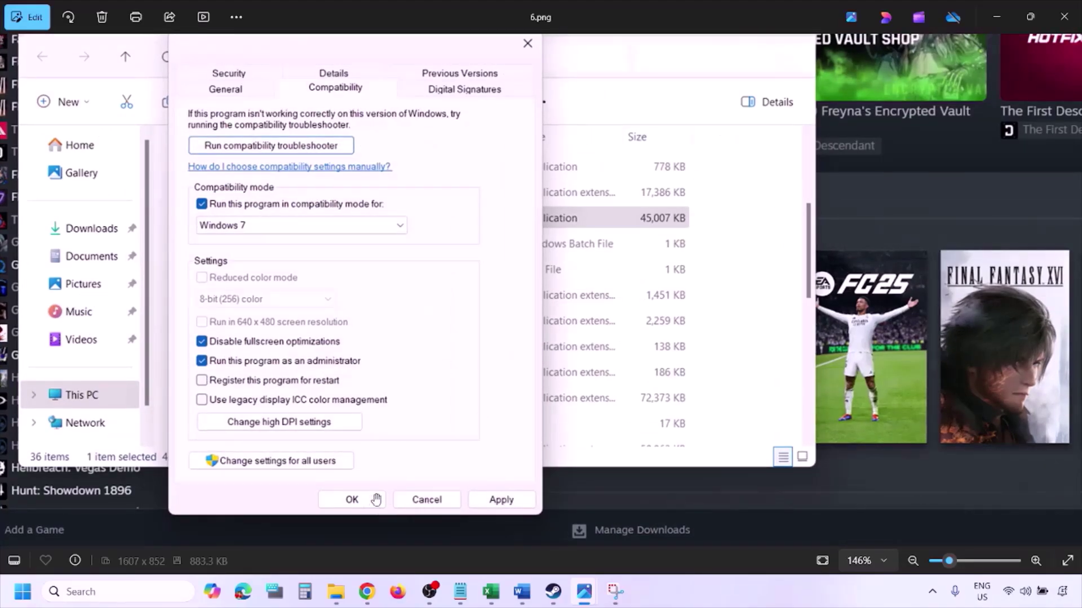
scroll(376, 499, "down", 3)
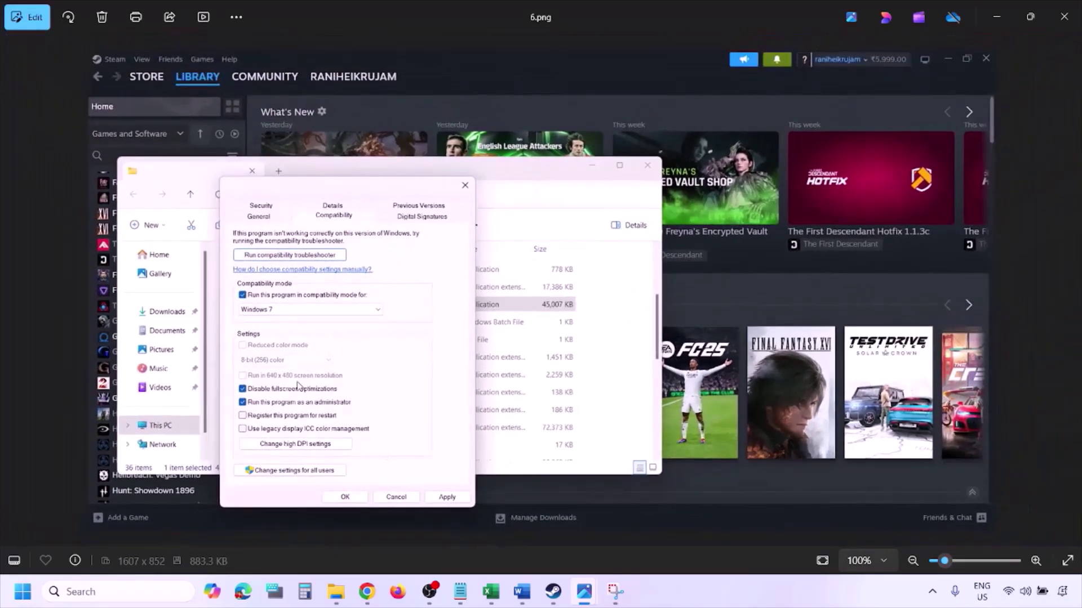
scroll(299, 386, "up", 3)
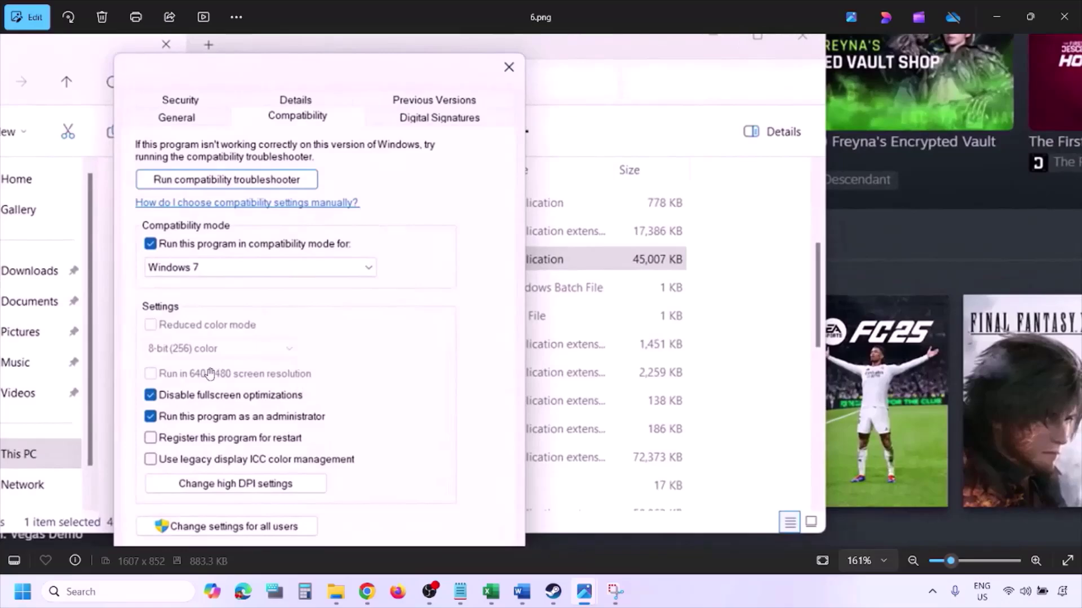
left_click_drag(210, 373, 265, 362)
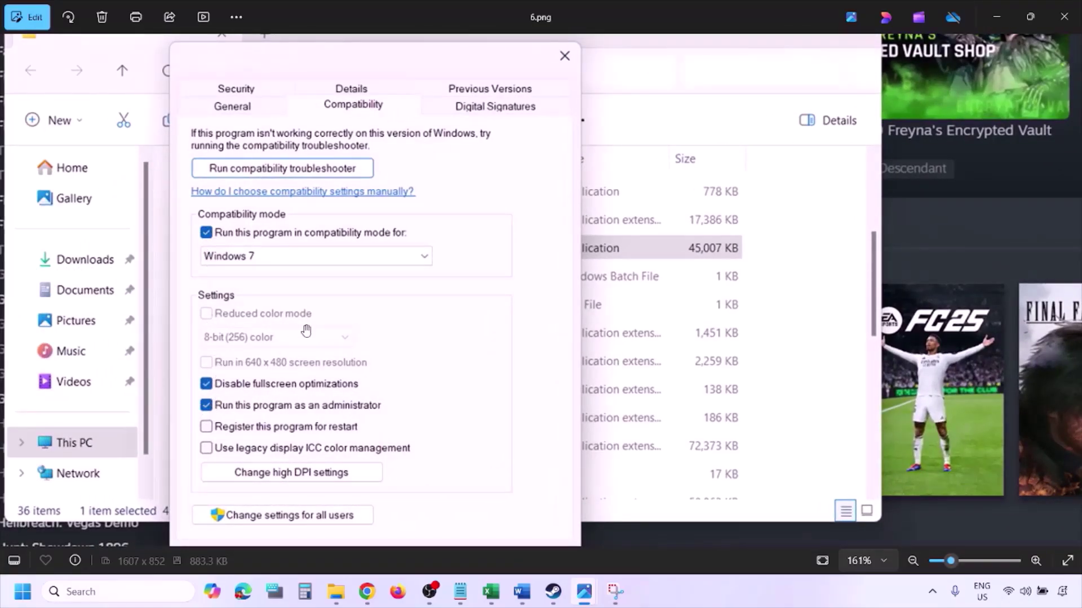
scroll(306, 331, "down", 3)
Examine the cleared compatibility checkboxes in 7.png enlarged, and return to the Word guide.
key("Right")
scroll(306, 330, "up", 4)
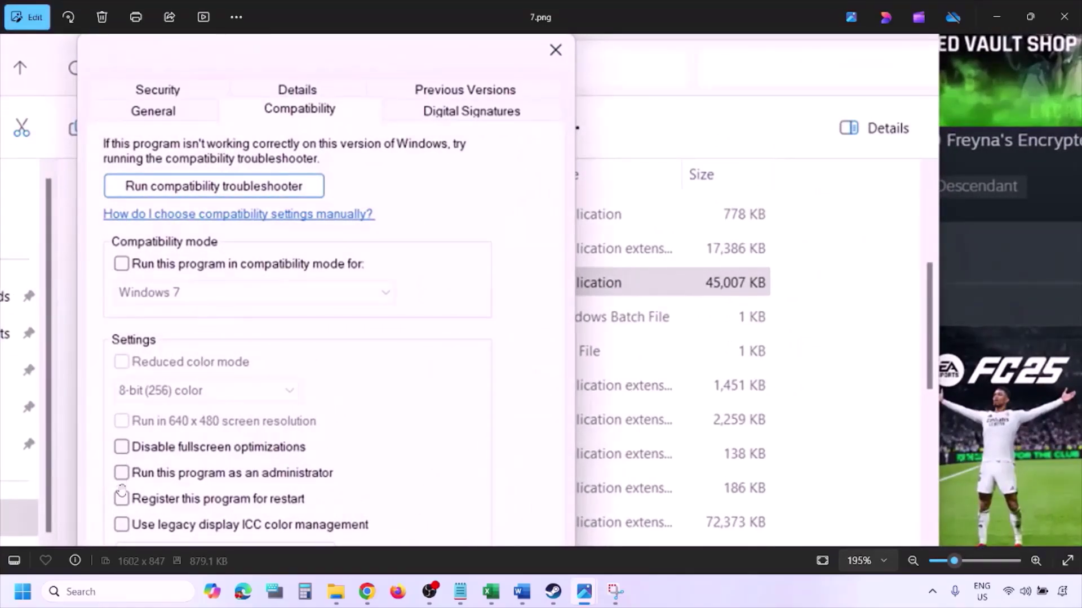
scroll(173, 365, "down", 1)
scroll(174, 365, "down", 3)
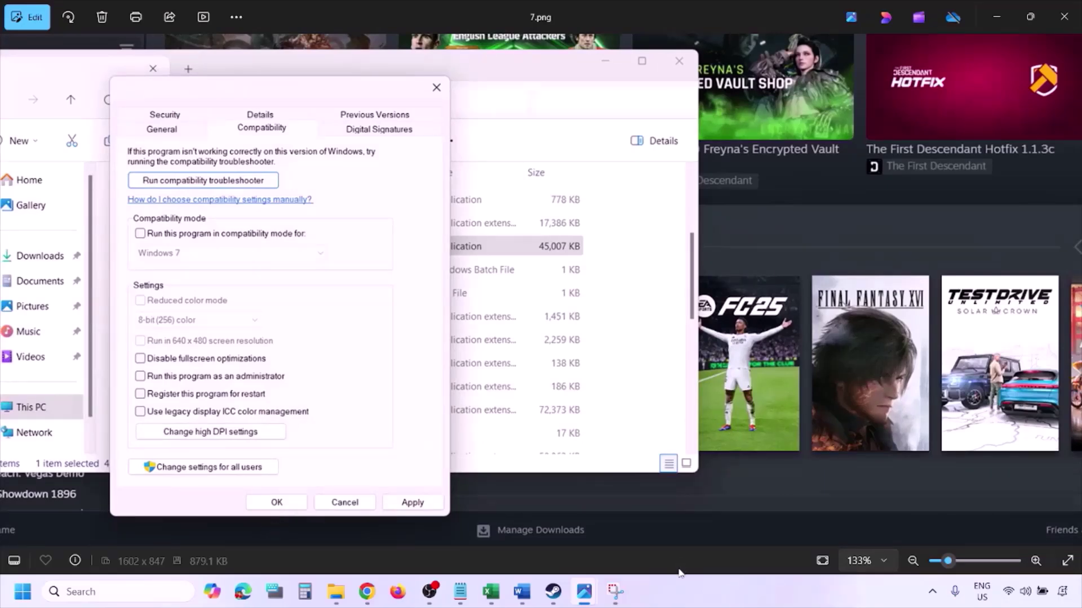
left_click(675, 599)
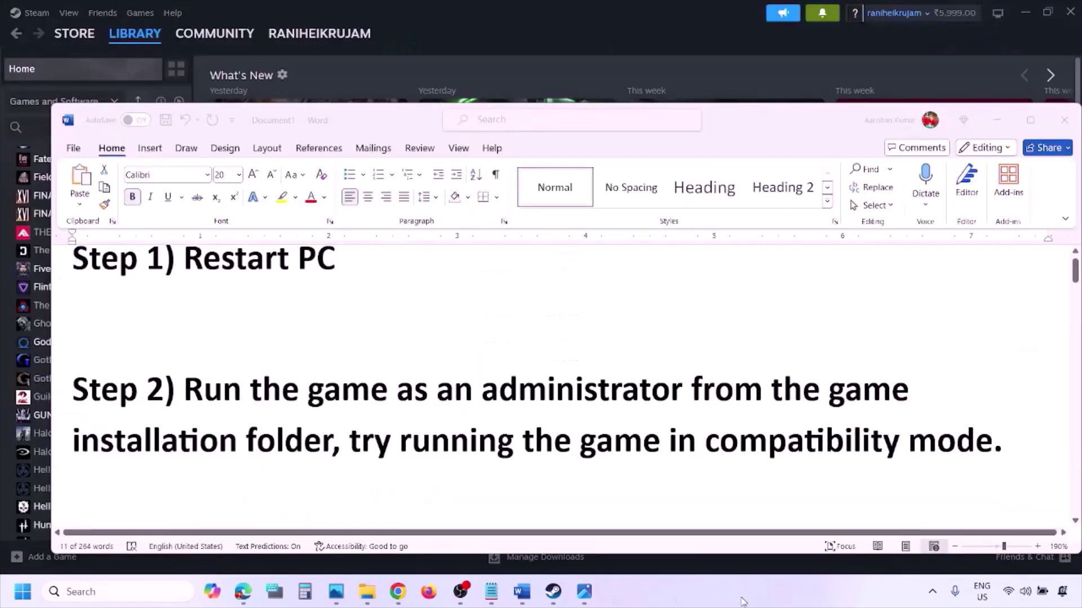
Go to Step 3 in the Word guide and view 0.png and the image after it about verifying the game files.
scroll(587, 418, "down", 2)
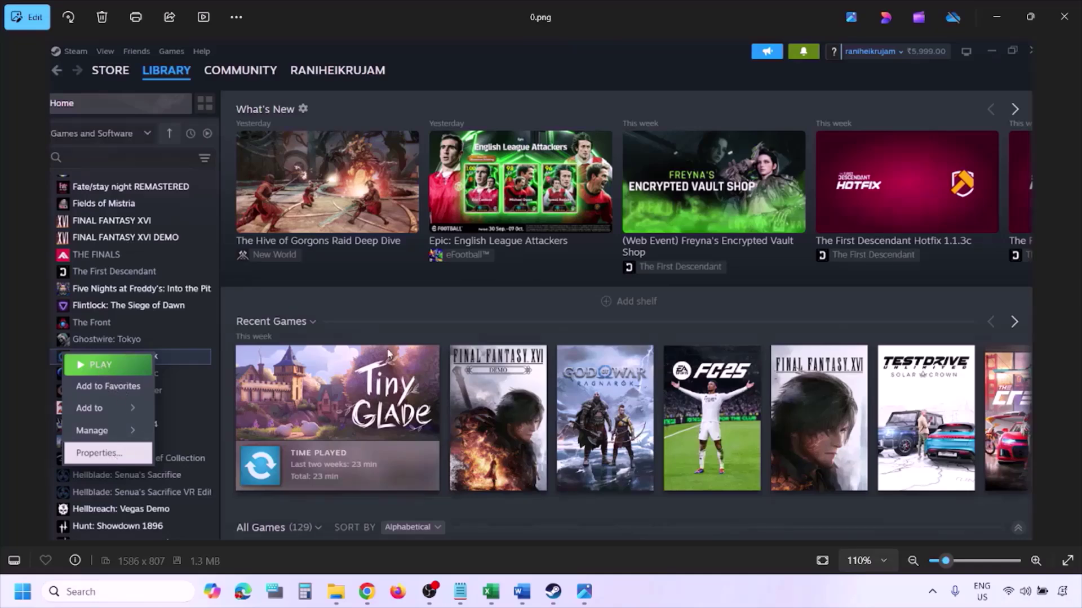
scroll(387, 354, "down", 1)
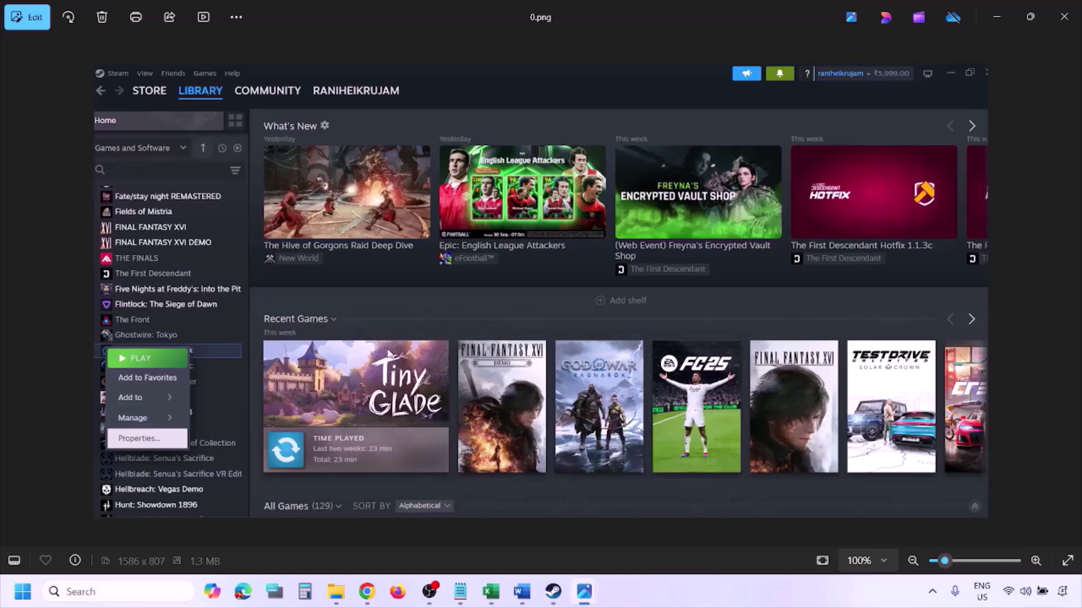
key("Right")
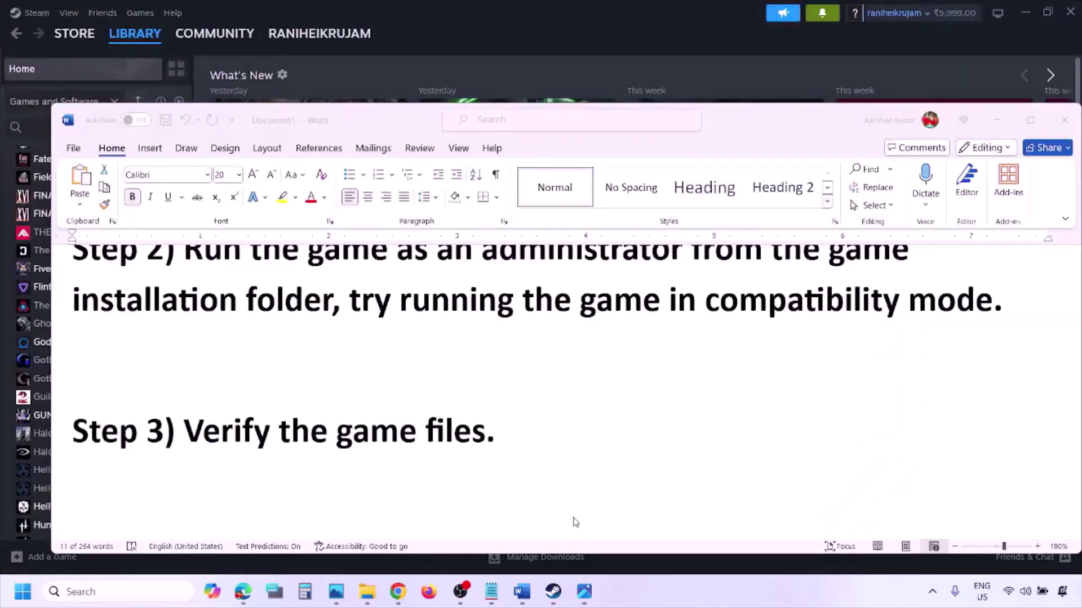
Go to Step 4 in the Word guide, highlight "Windows Security" in its text, and minimize the document.
scroll(574, 522, "down", 3)
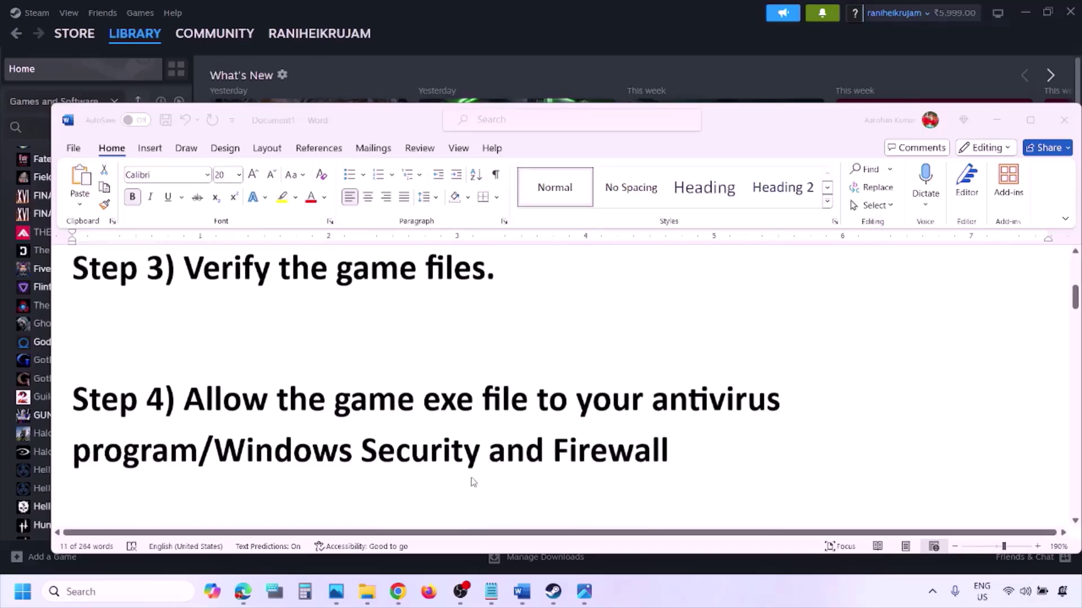
left_click(198, 449)
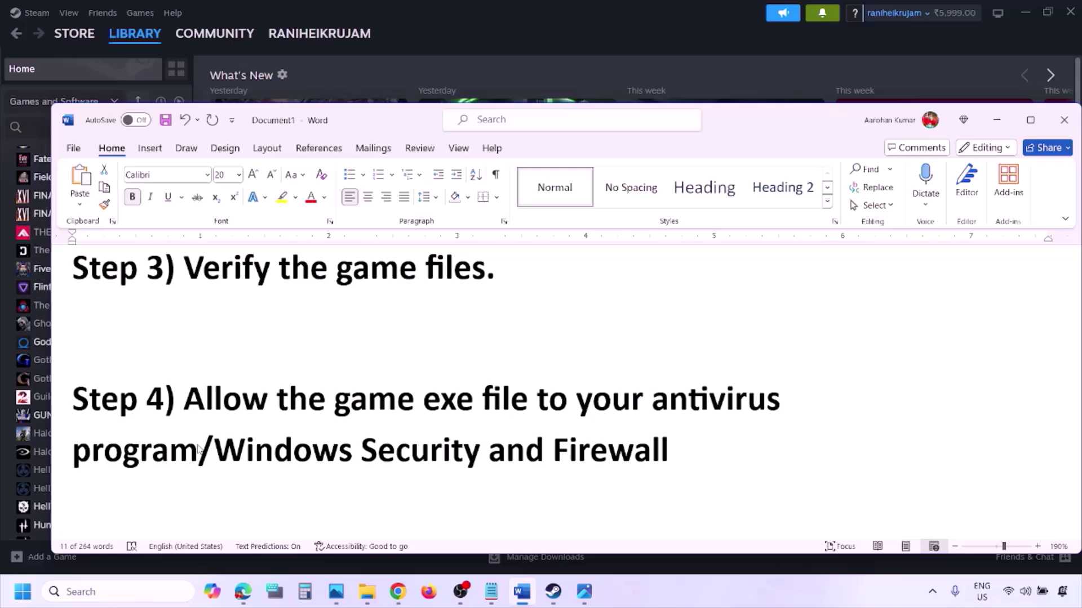
left_click_drag(263, 449, 487, 450)
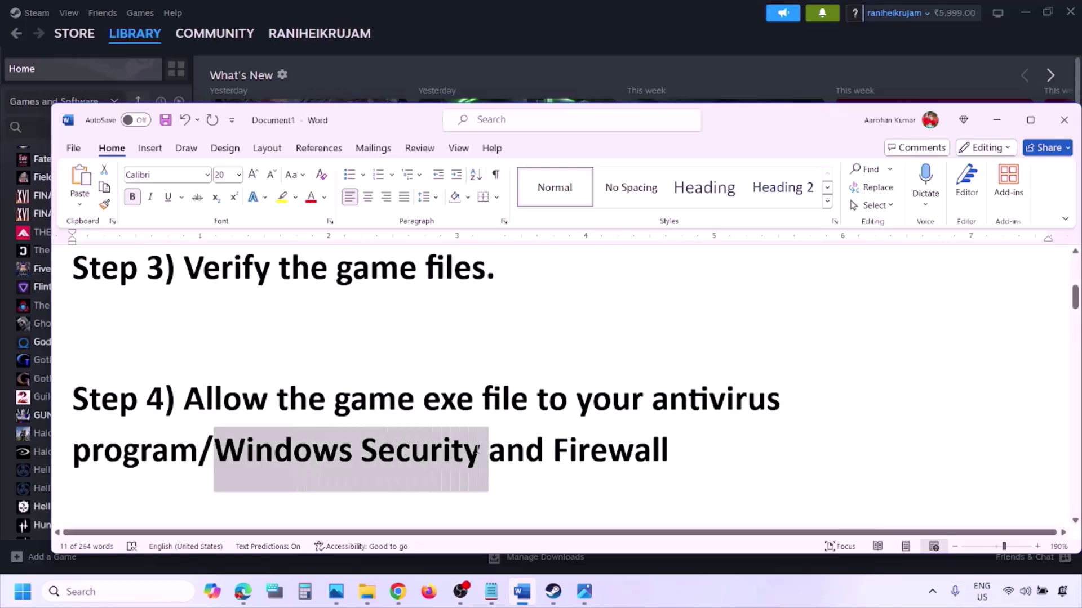
left_click(718, 603)
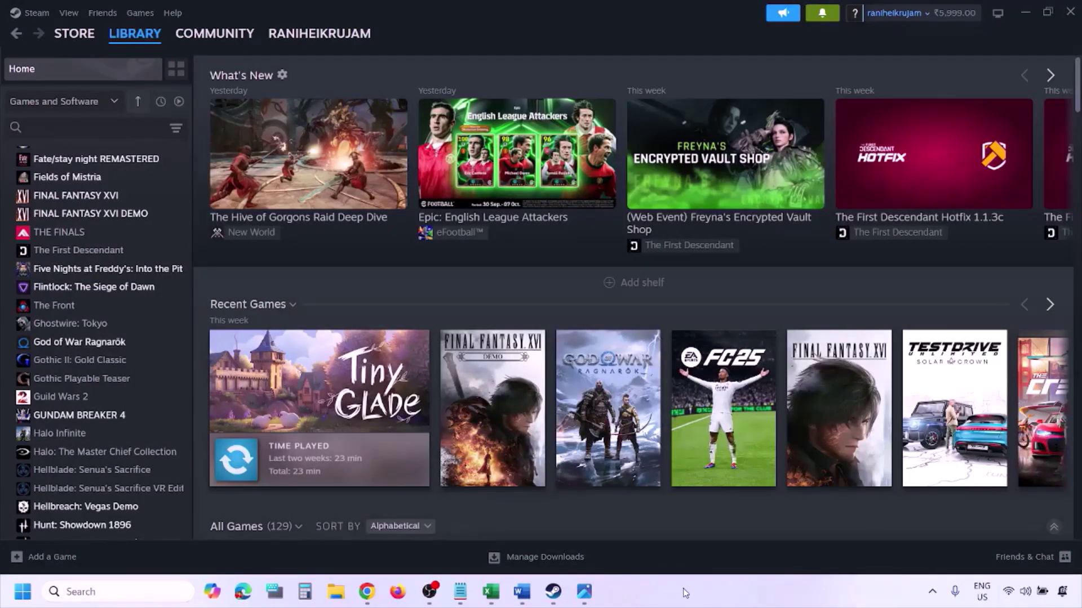
Switch to Windows Settings and open Virus & threat protection from the Windows Security page under Privacy & security.
key("super+i")
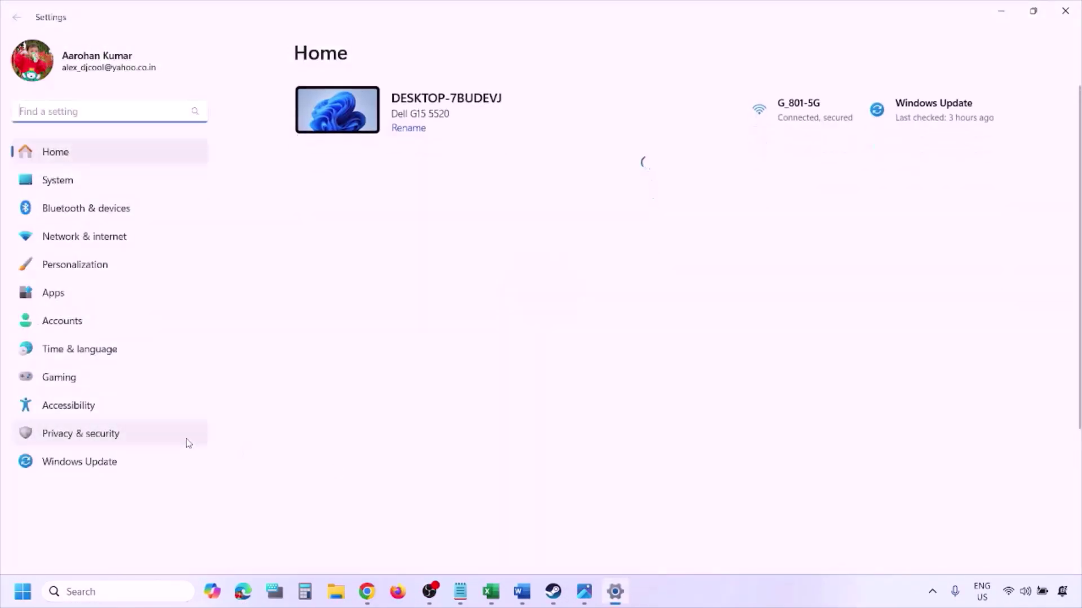
left_click(111, 441)
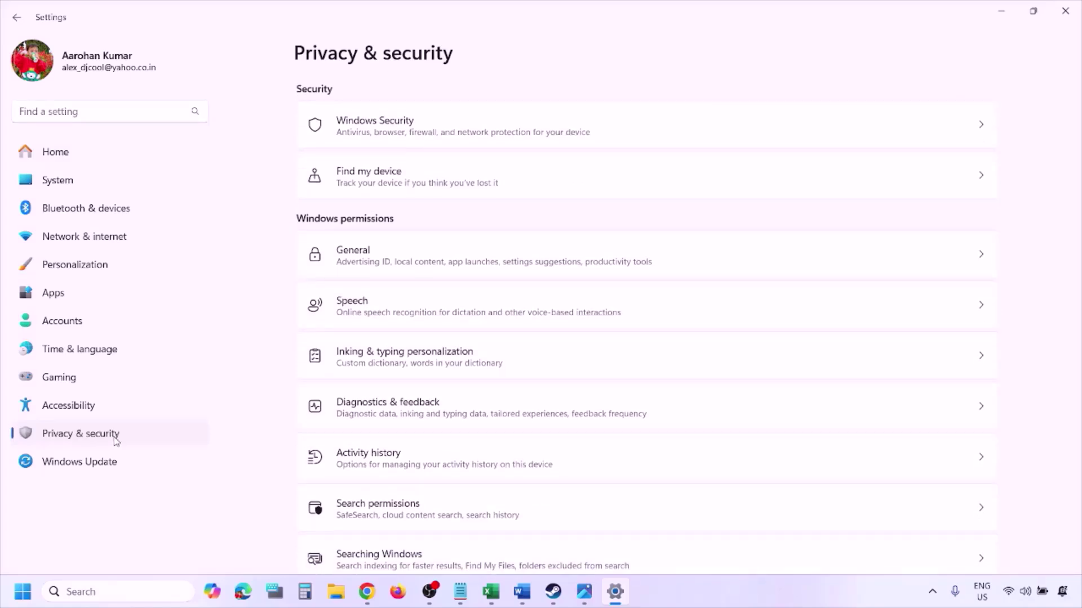
left_click(391, 134)
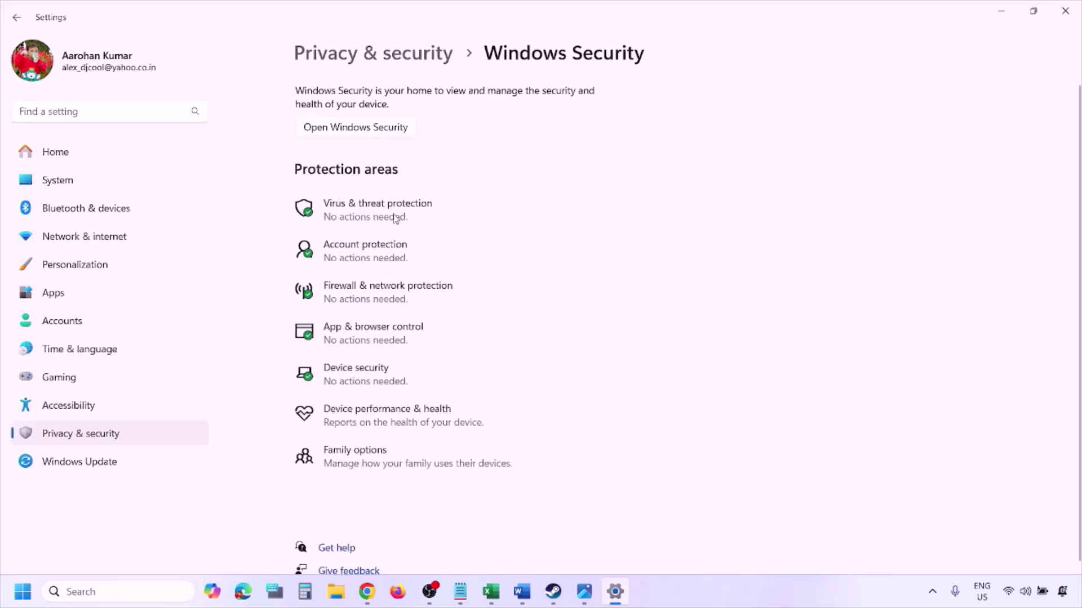
left_click(397, 216)
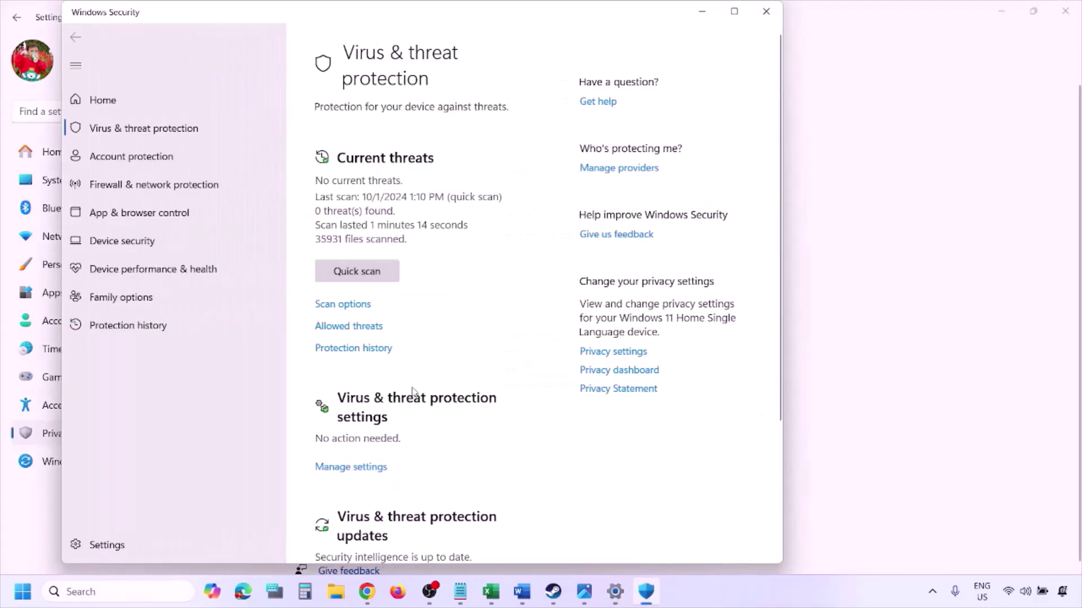
Open the Ransomware protection settings and review the apps allowed through Controlled folder access.
scroll(413, 391, "down", 3)
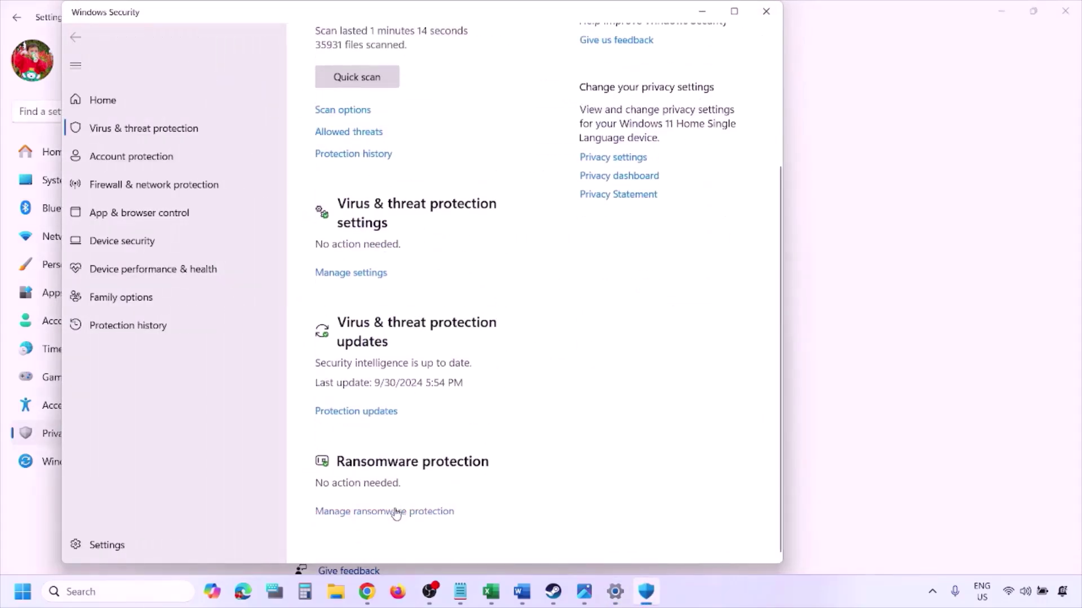
left_click(396, 513)
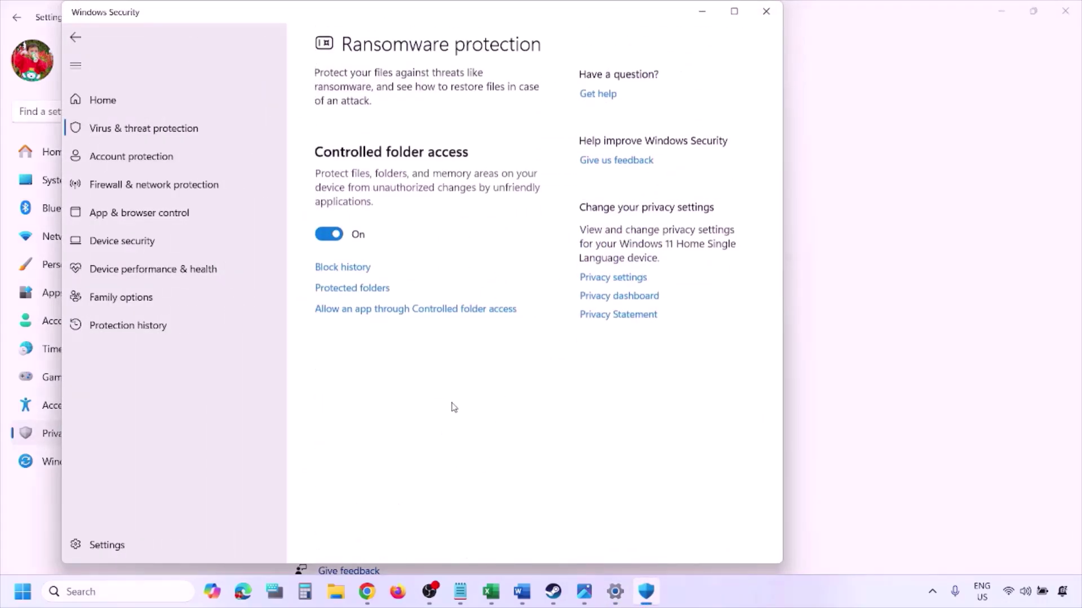
left_click(410, 318)
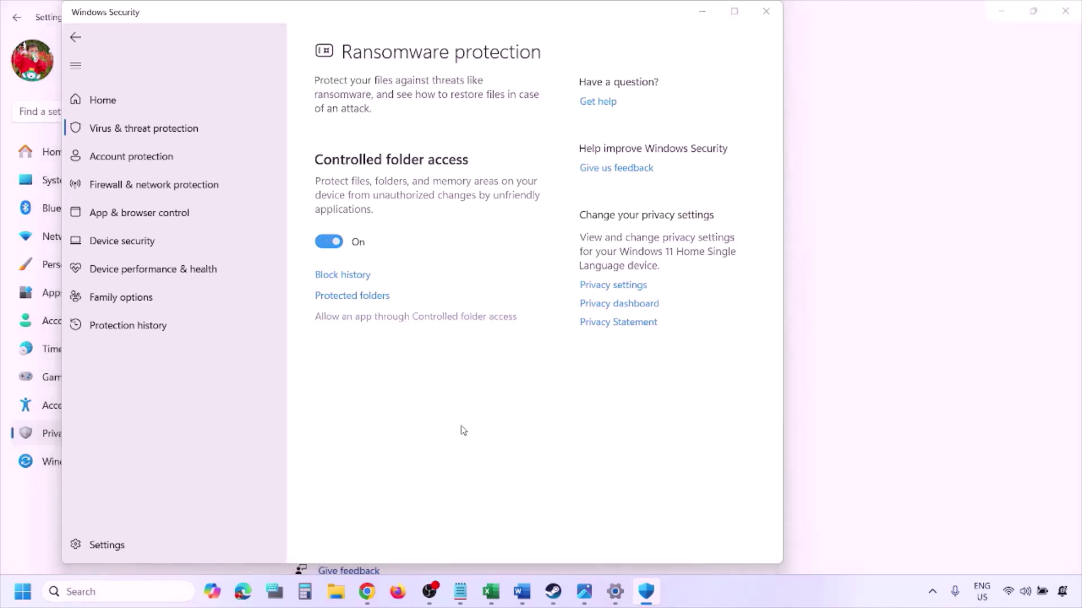
scroll(409, 191, "down", 3)
scroll(409, 192, "up", 4)
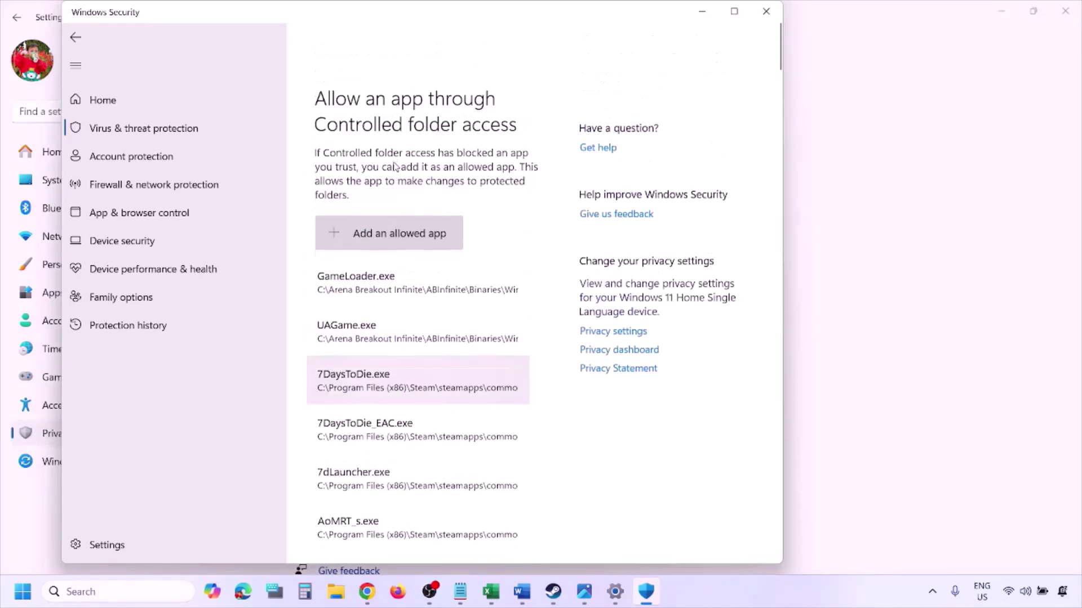
Start adding an allowed app from all apps and browse to Program Files (x86) on drive C.
left_click(407, 191)
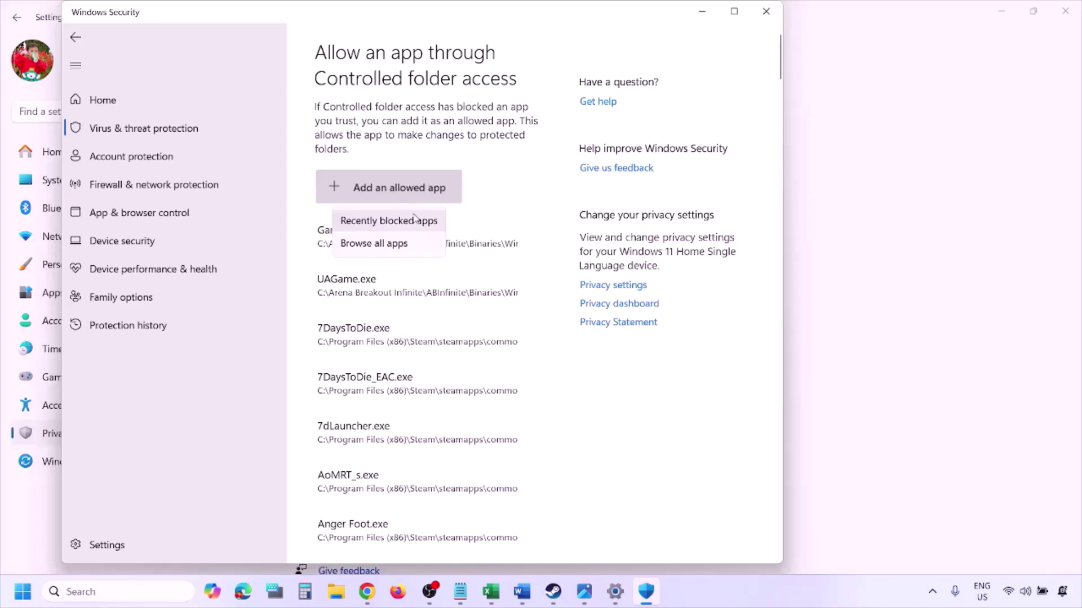
left_click(403, 242)
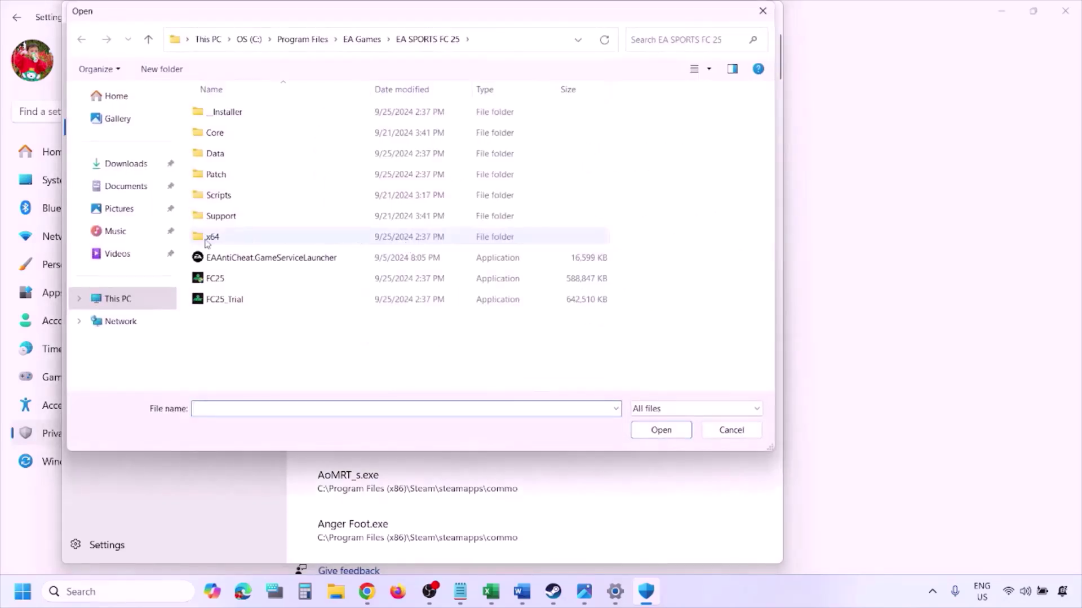
left_click(119, 300)
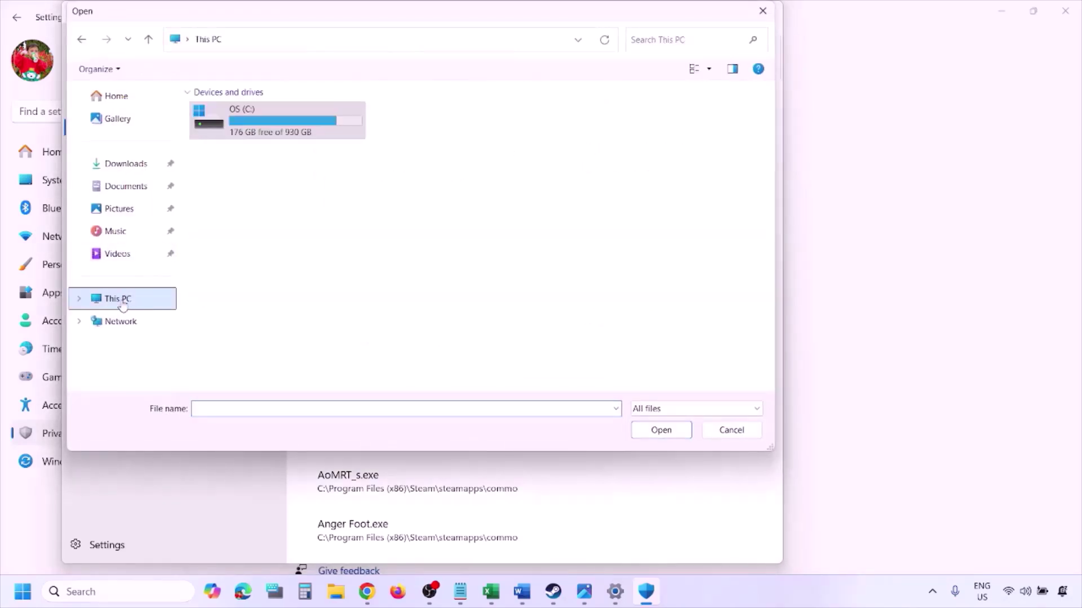
double_click(283, 128)
scroll(283, 130, "down", 3)
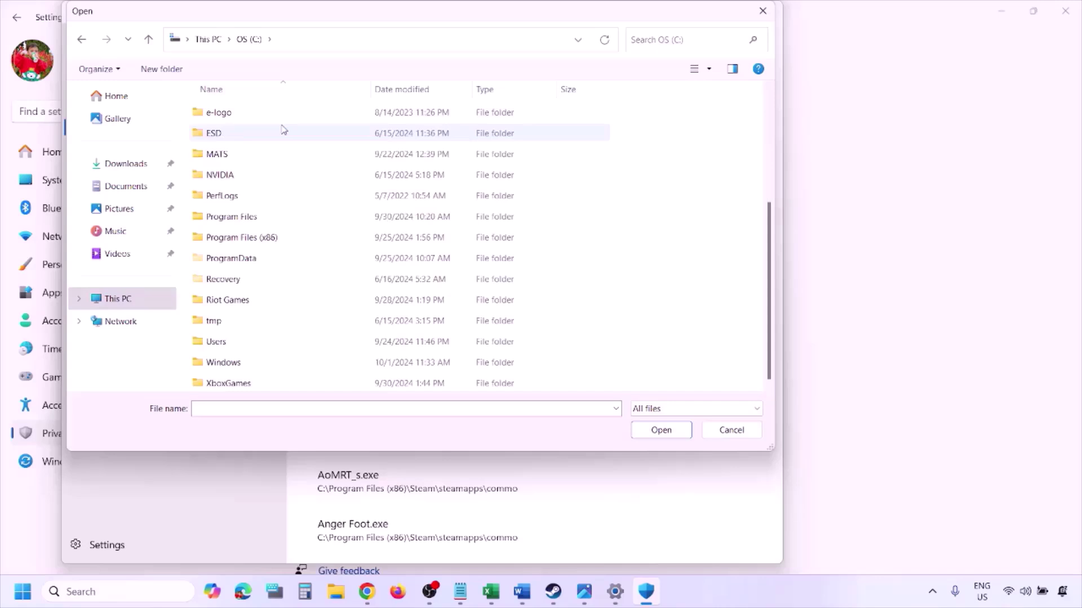
double_click(273, 238)
Browse to the steamapps folder inside Steam to locate the game files, and cancel the file selection.
scroll(272, 237, "down", 4)
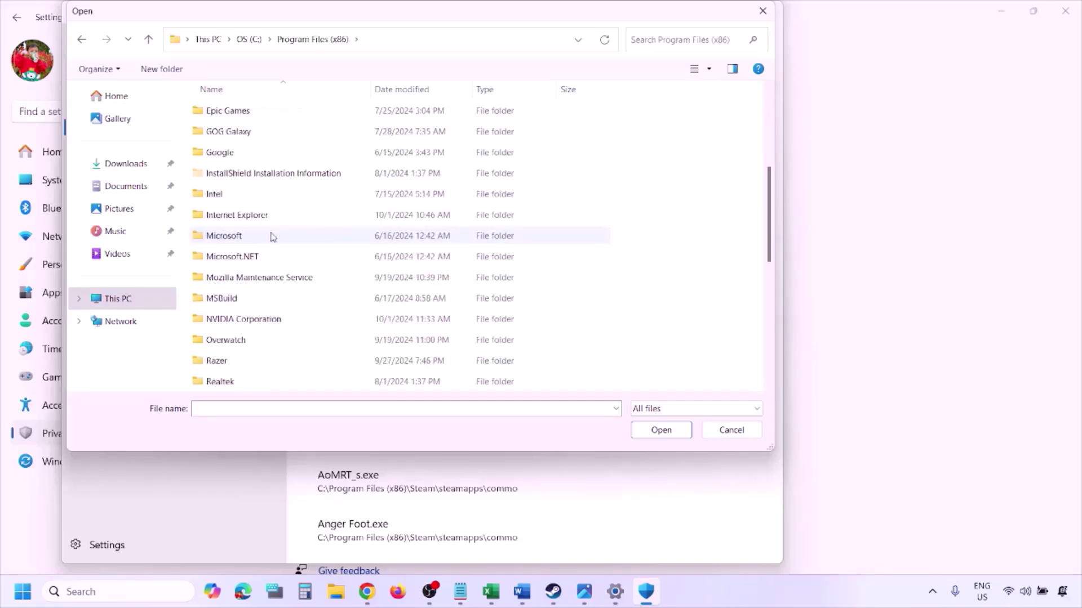
scroll(271, 236, "down", 4)
double_click(242, 195)
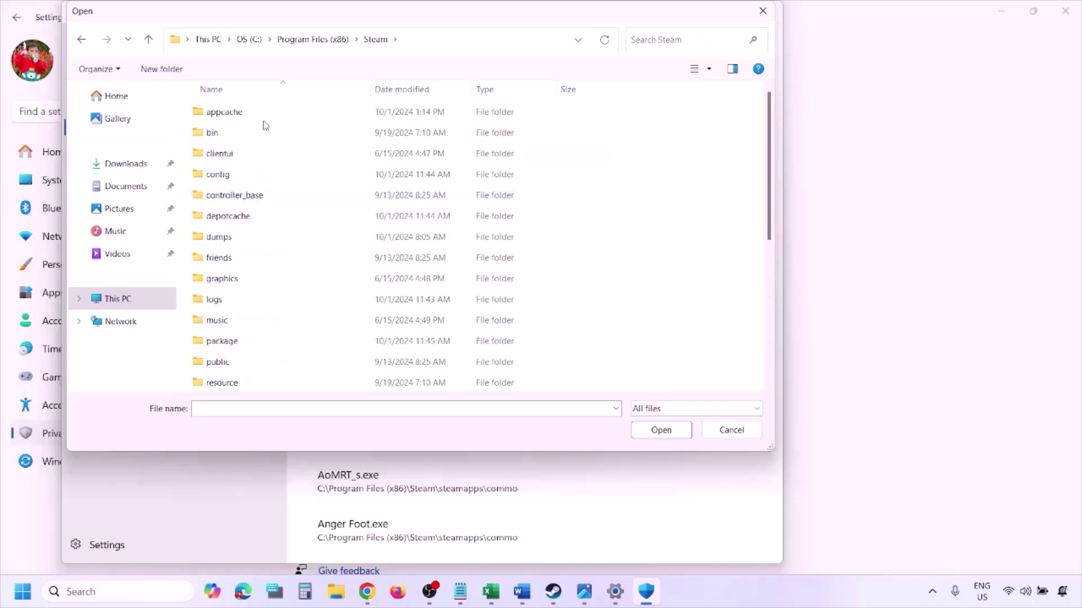
scroll(249, 249, "down", 4)
left_click(248, 218)
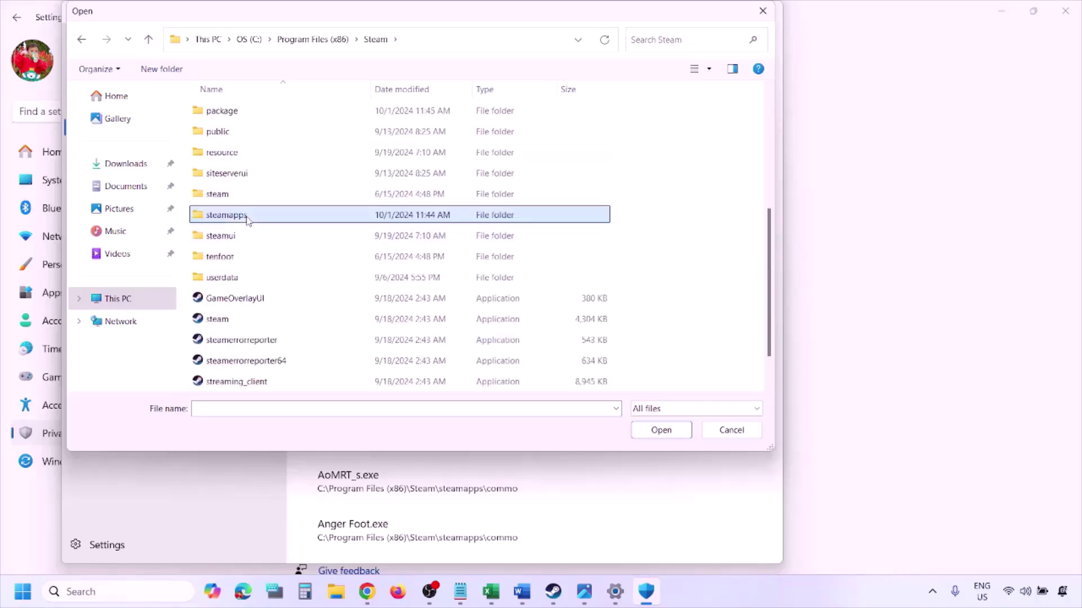
double_click(248, 218)
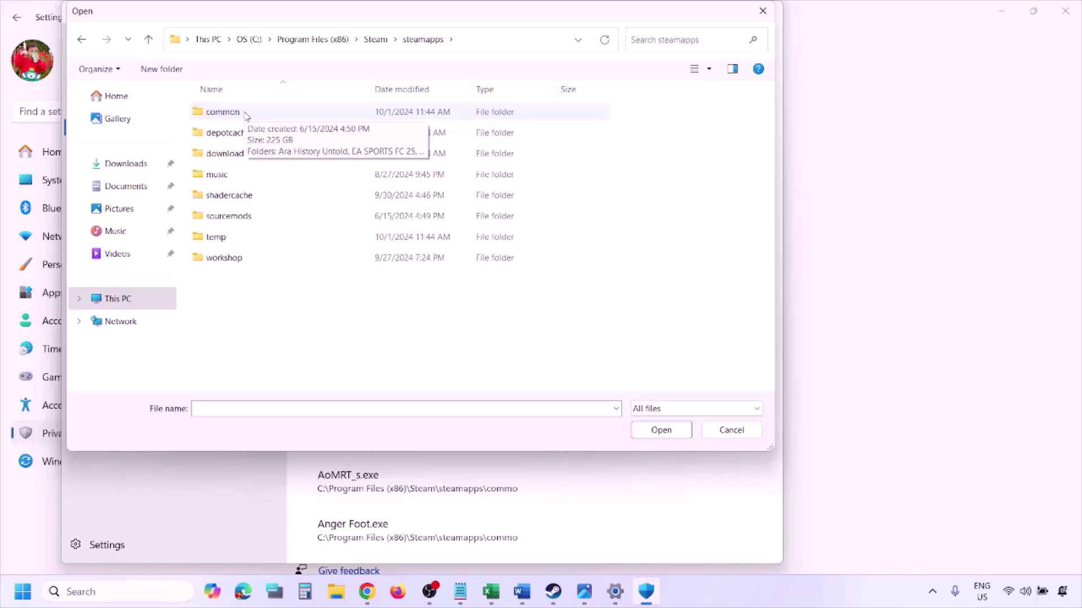
left_click(729, 439)
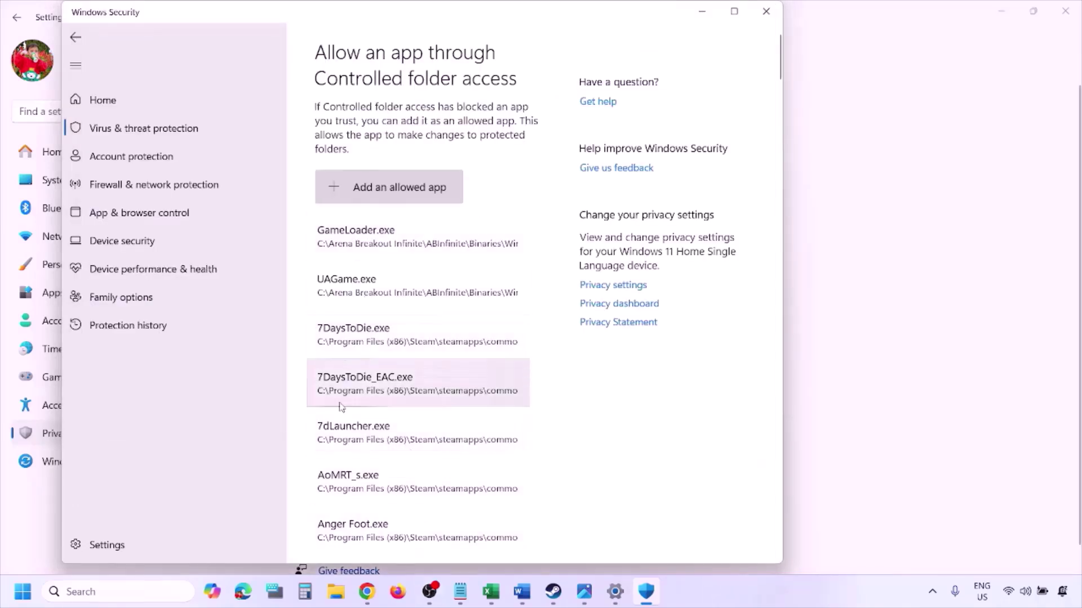
Switch to Control Panel and open the list of apps allowed through Windows Defender Firewall under System and Security.
left_click(111, 591)
type("ontrol")
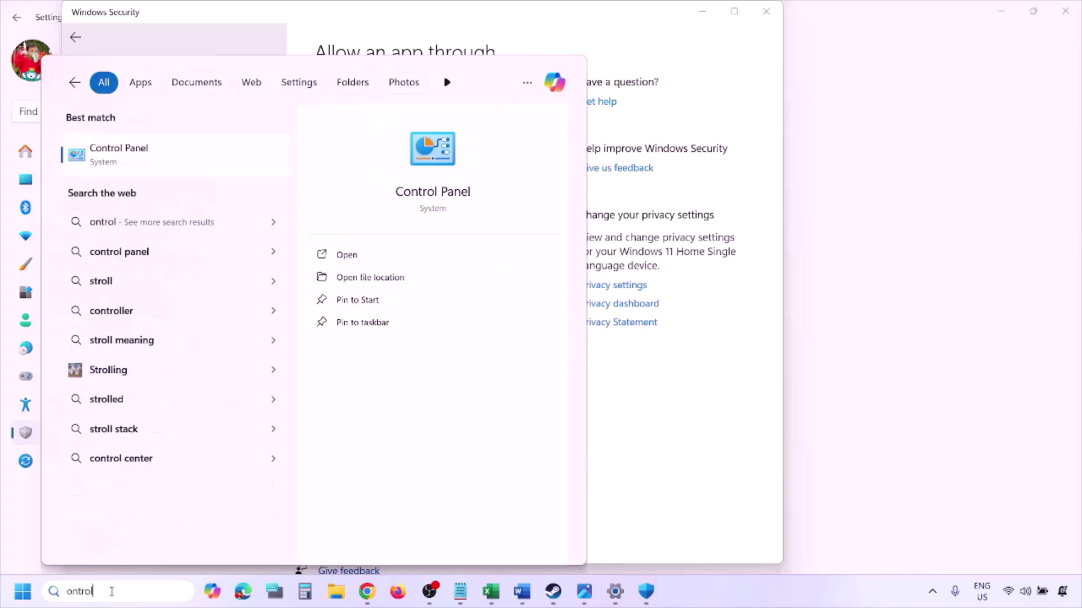
key("Return")
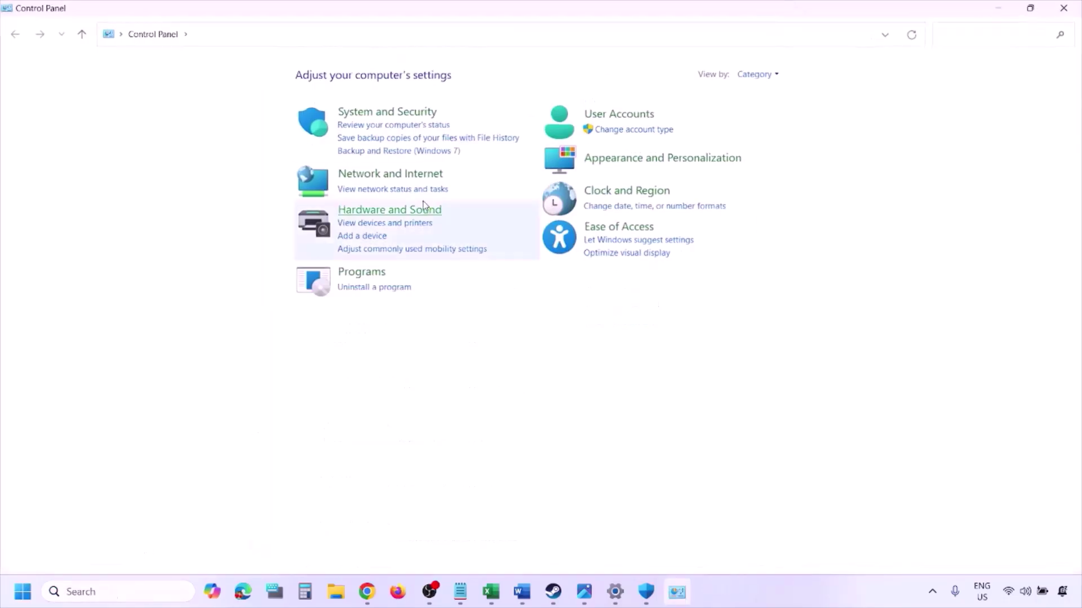
left_click(373, 113)
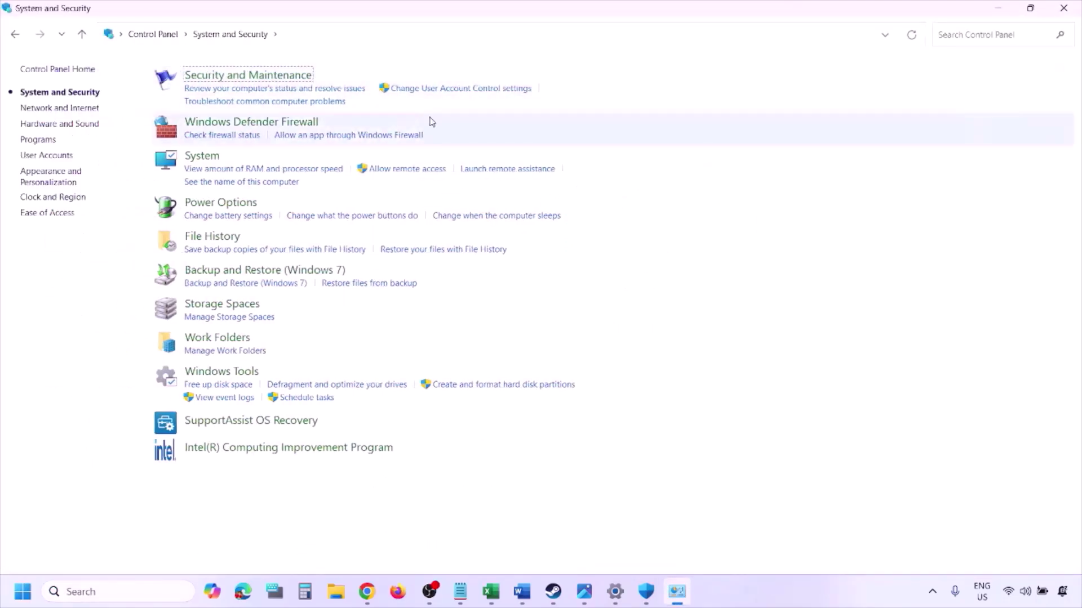
left_click(292, 123)
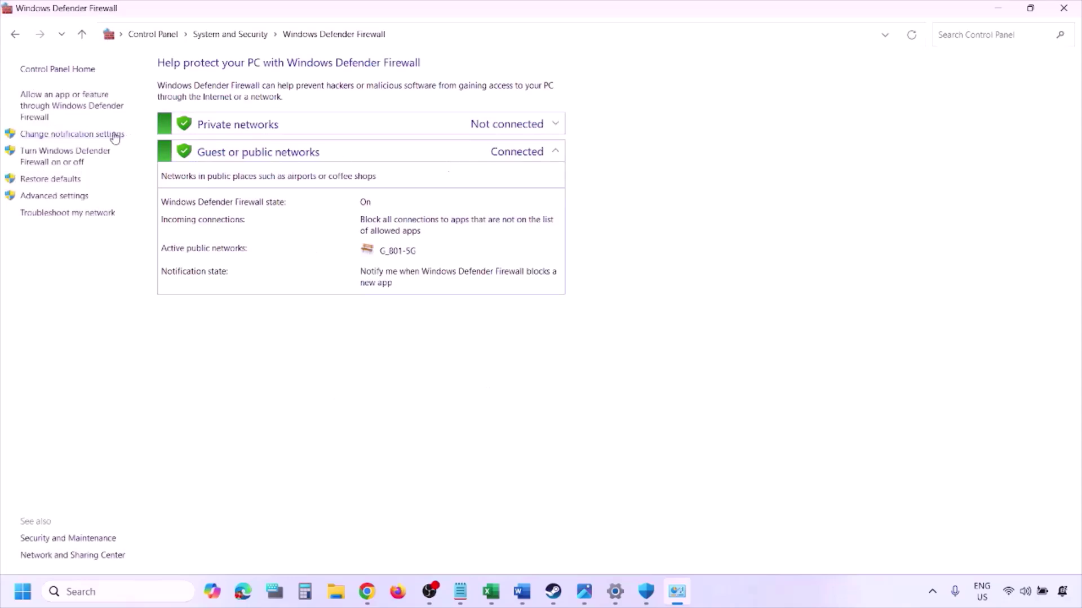
left_click(73, 105)
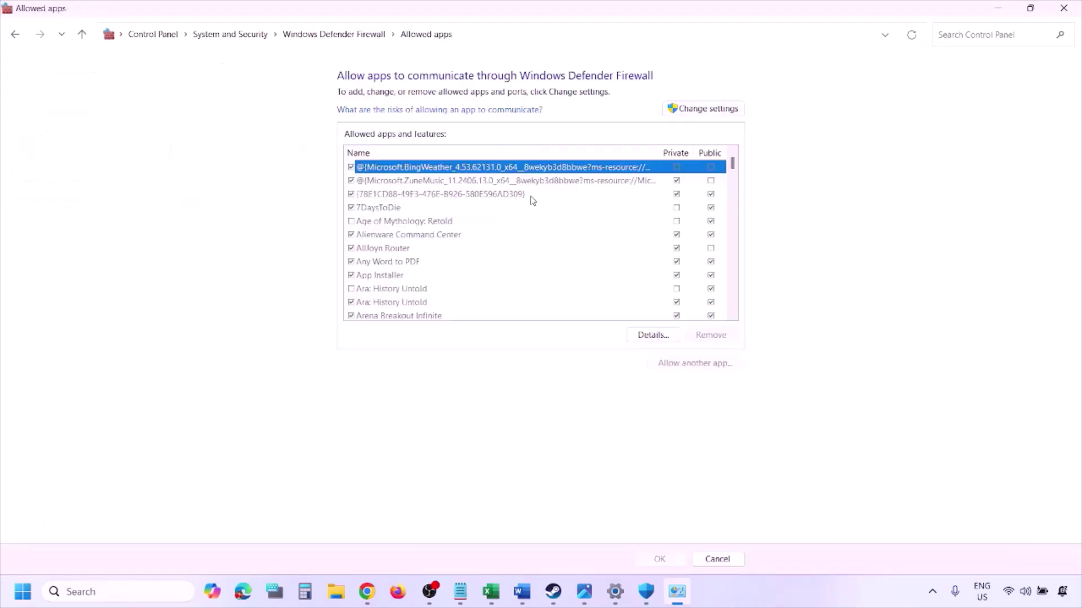
Unlock the firewall's allowed apps list for changes and browse This PC for another app to allow, cancelling the addition.
left_click(727, 108)
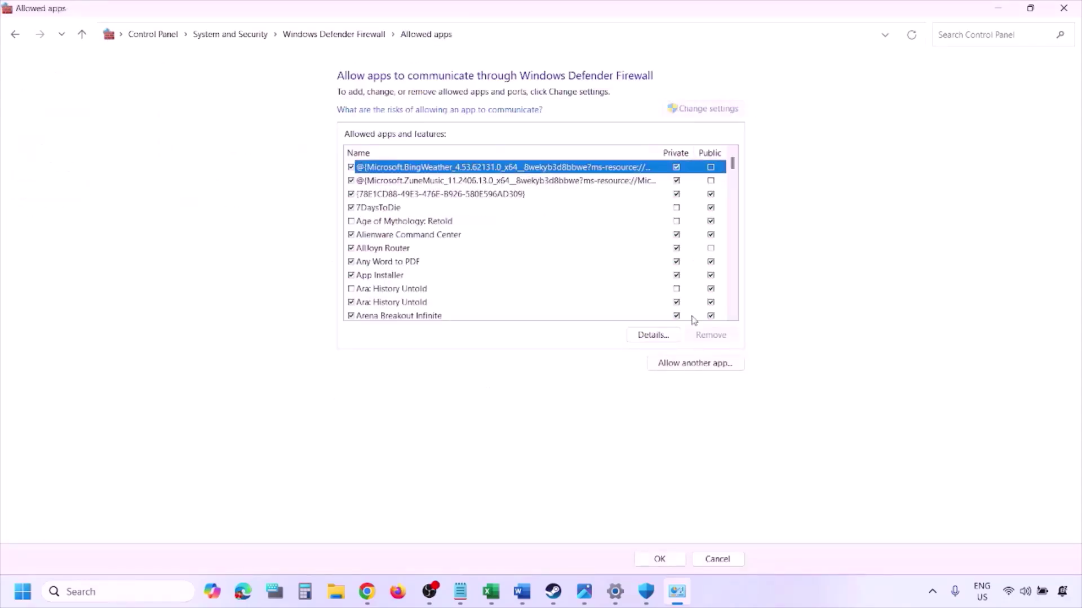
left_click(696, 364)
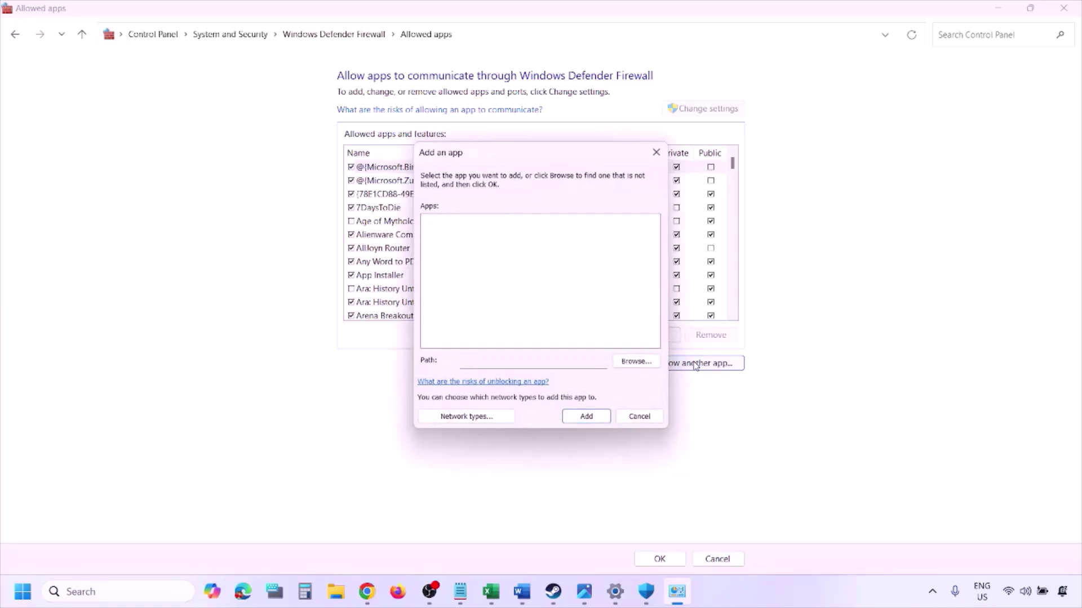
left_click(637, 363)
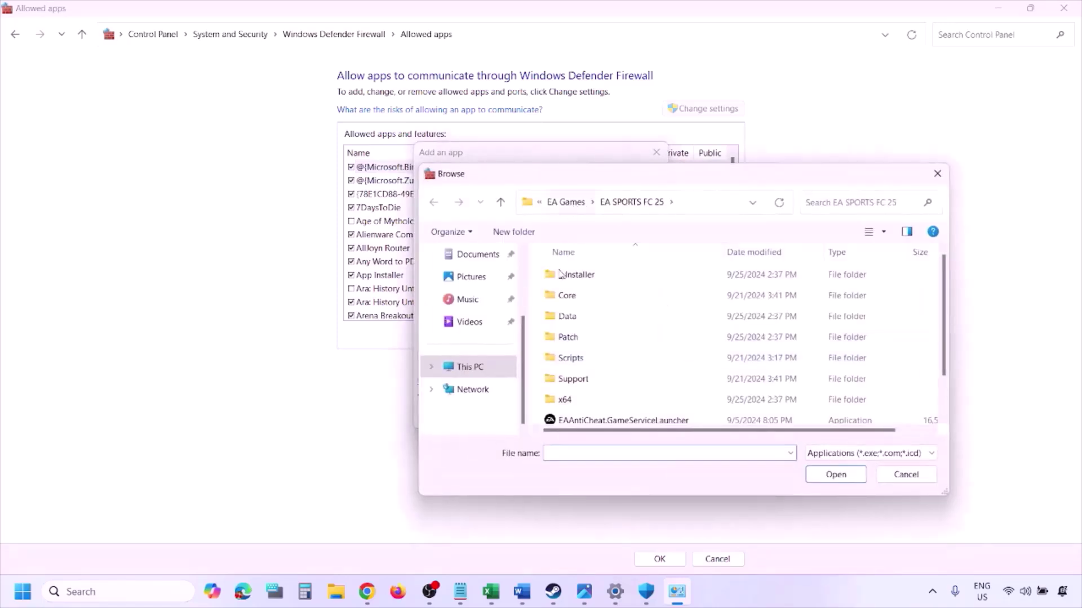
left_click(496, 372)
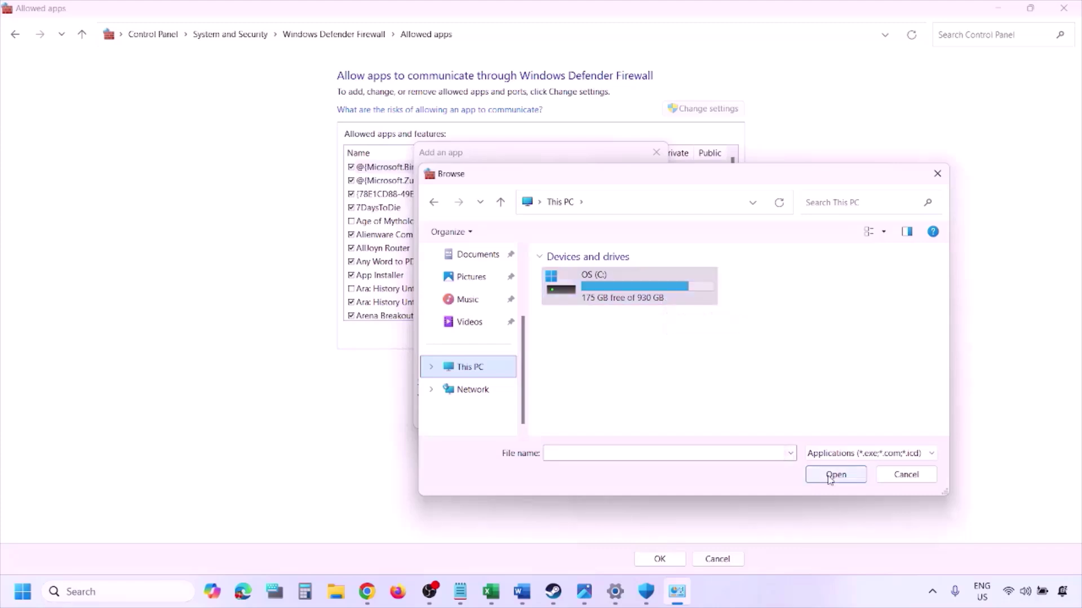
left_click(903, 476)
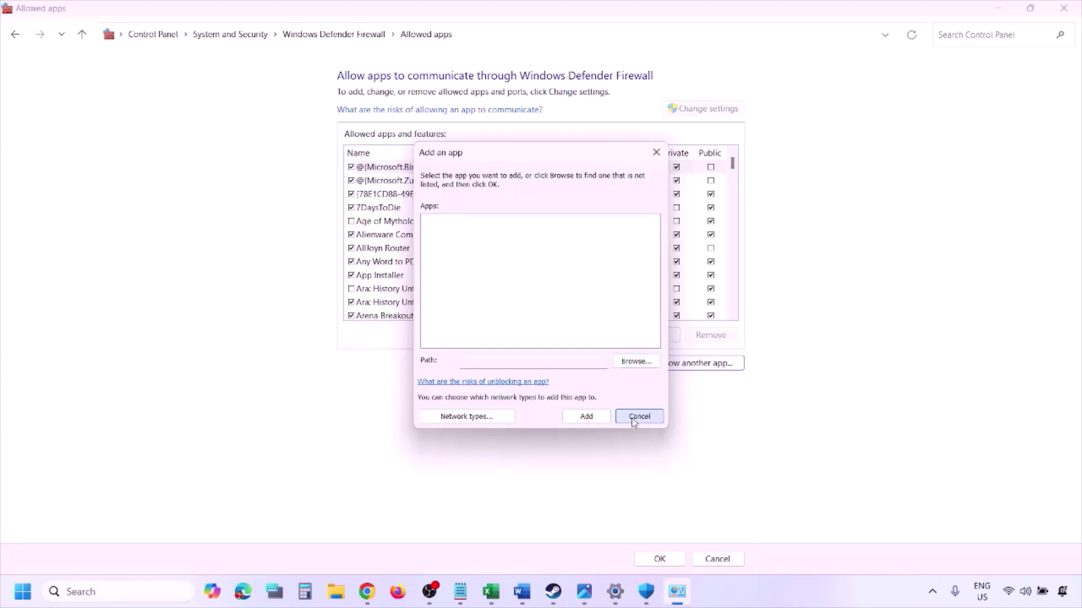
left_click(632, 420)
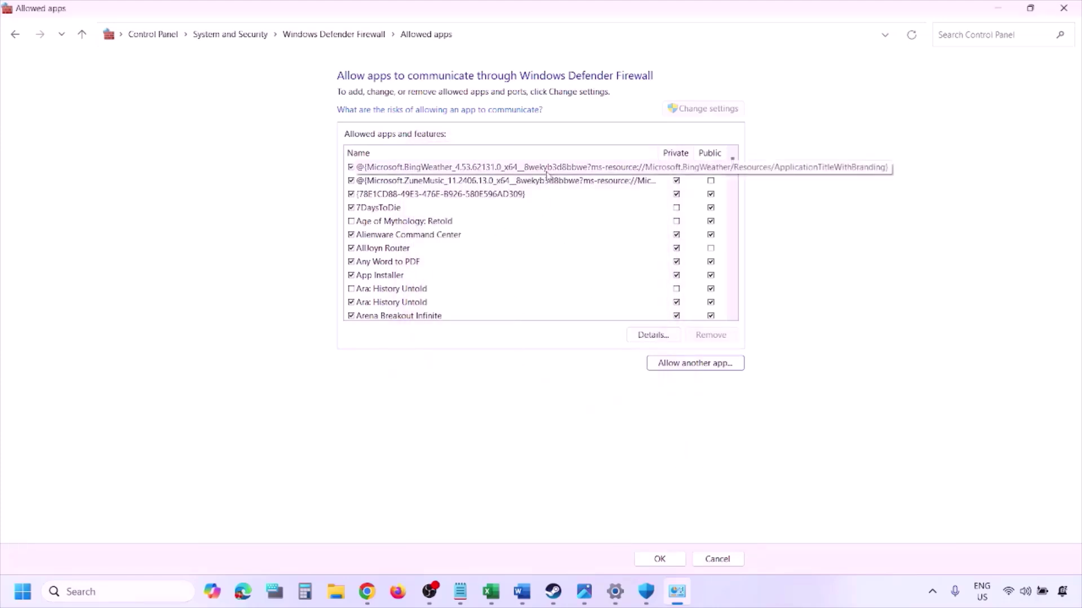
Close the allowed apps window and highlight the NVIDIA and AMD driver links under Step 5 in the Word document.
left_click(1064, 8)
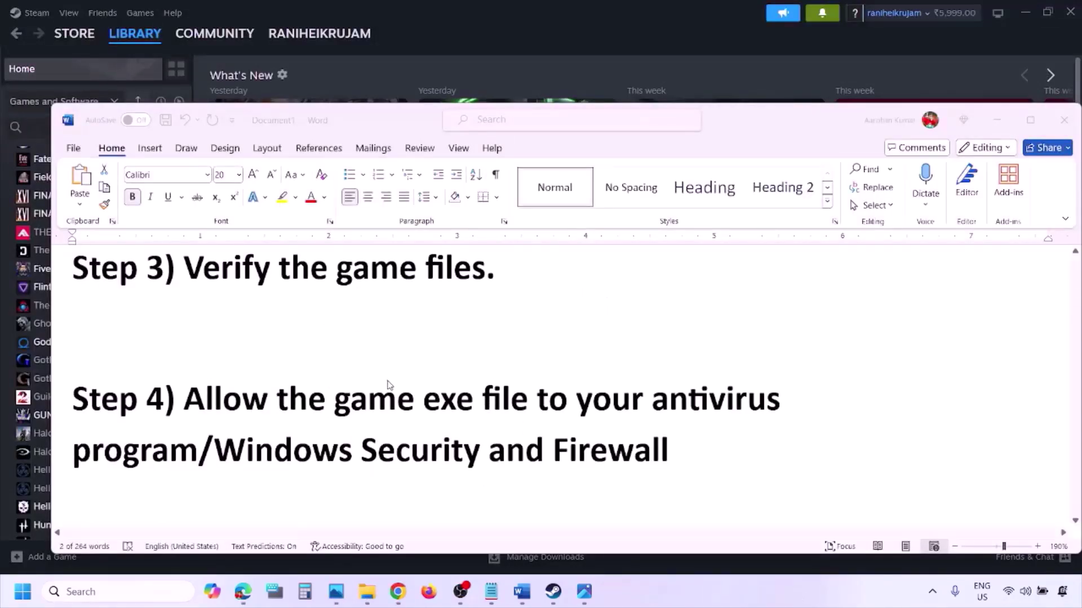
scroll(388, 384, "down", 5)
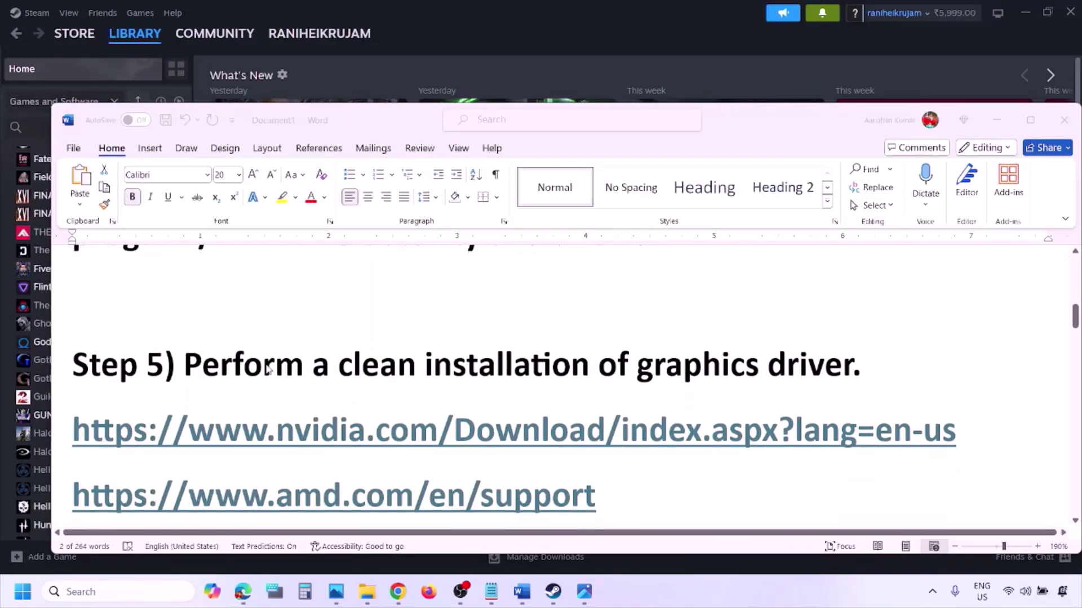
double_click(265, 369)
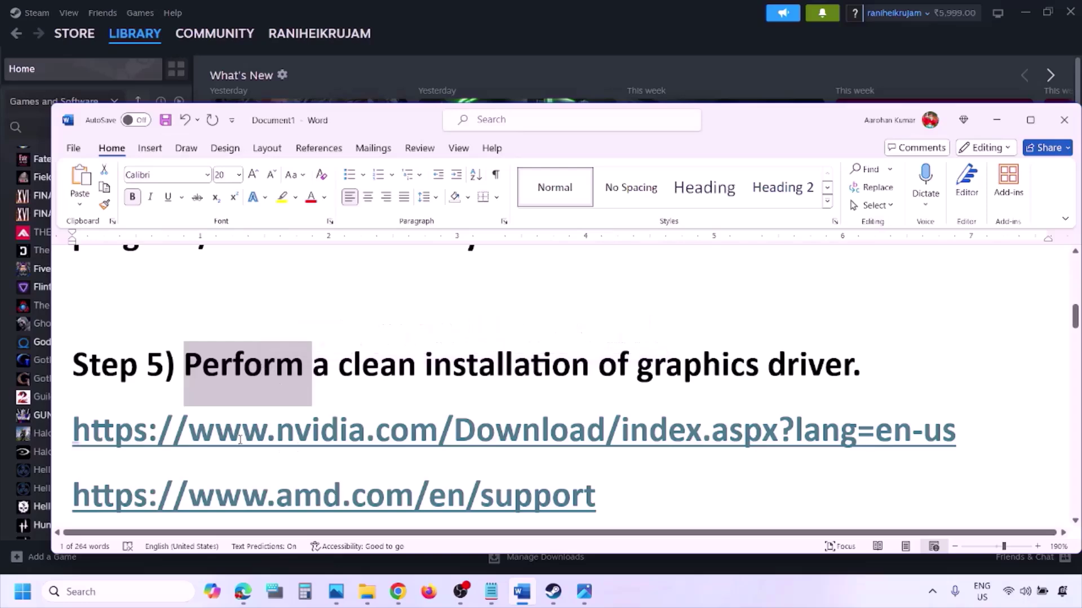
left_click_drag(242, 434, 389, 437)
scroll(389, 443, "down", 1)
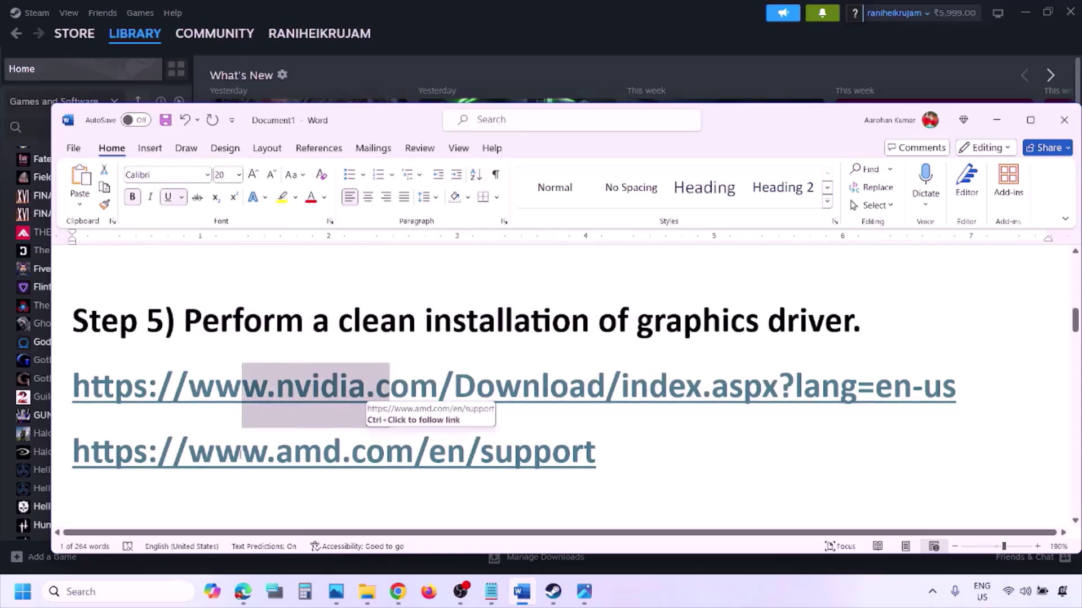
left_click_drag(243, 451, 570, 454)
left_click(711, 583)
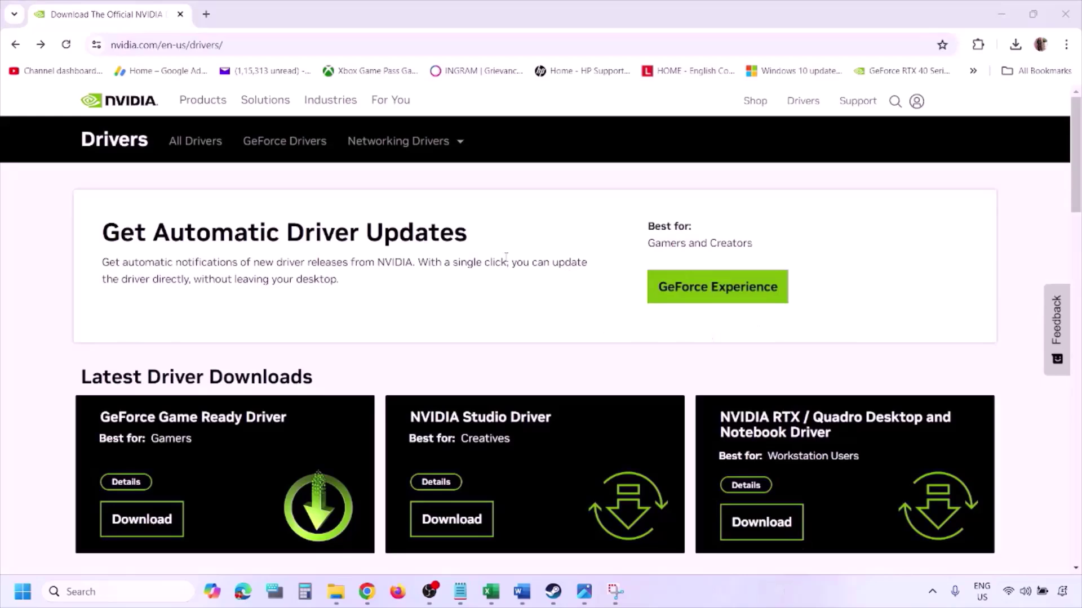
Search NVIDIA's driver page for GeForce RTX 3050 Laptop GPU drivers with Windows 11 as the operating system.
scroll(253, 345, "down", 8)
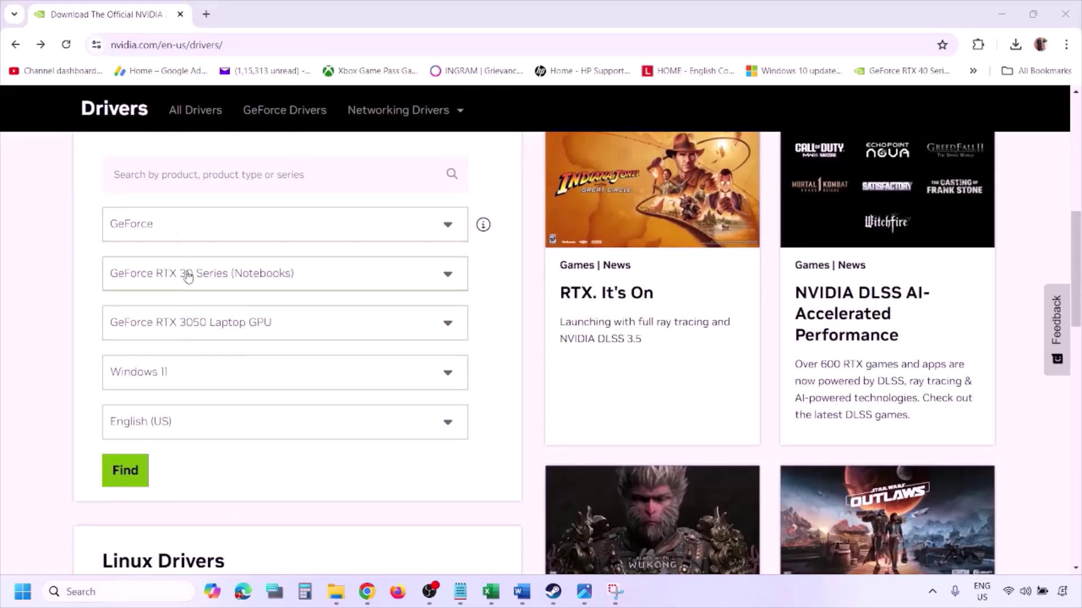
left_click(178, 376)
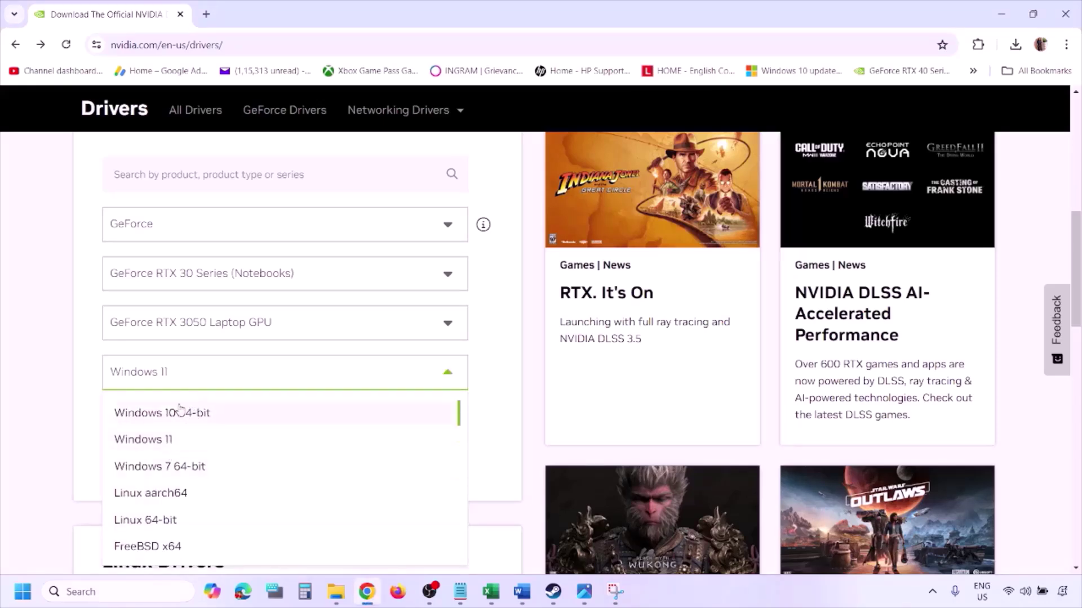
left_click(158, 440)
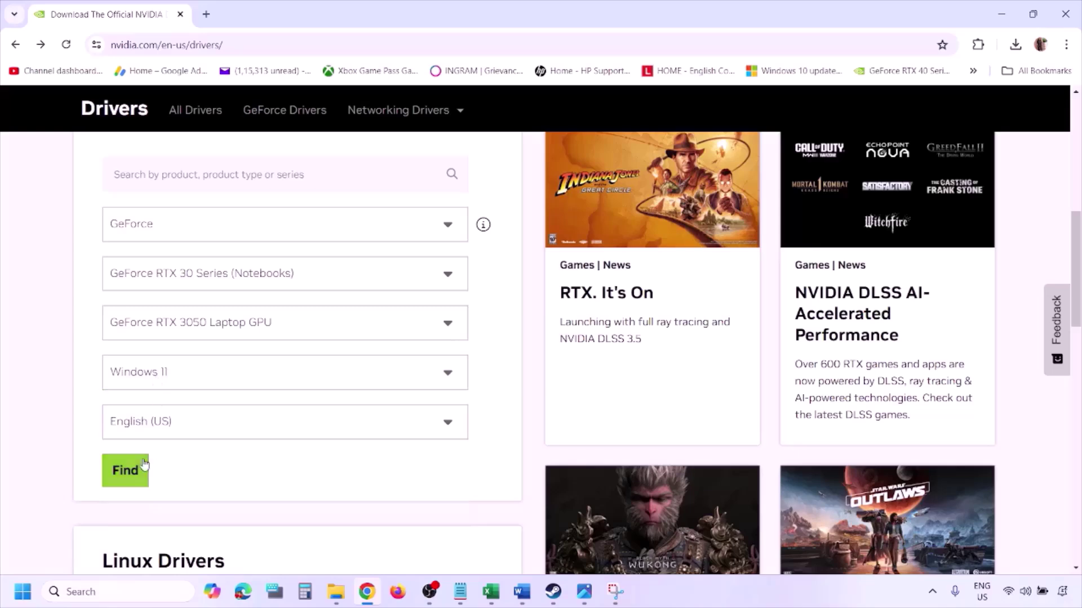
left_click(125, 471)
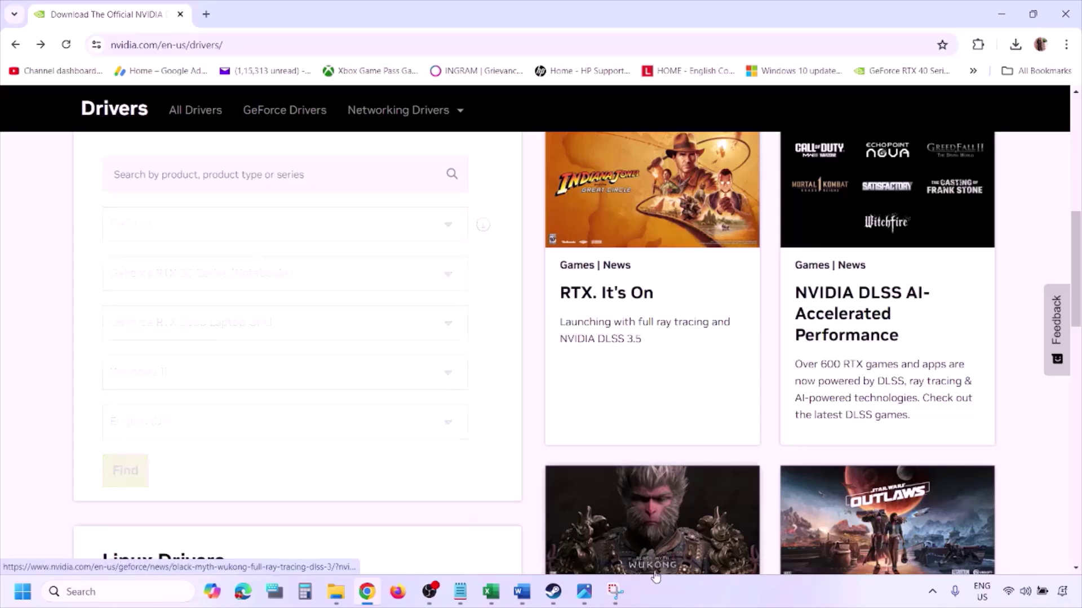
Switch to Photos and review screenshots 1.png to 5.png of the NVIDIA driver download and custom clean installation.
left_click(585, 591)
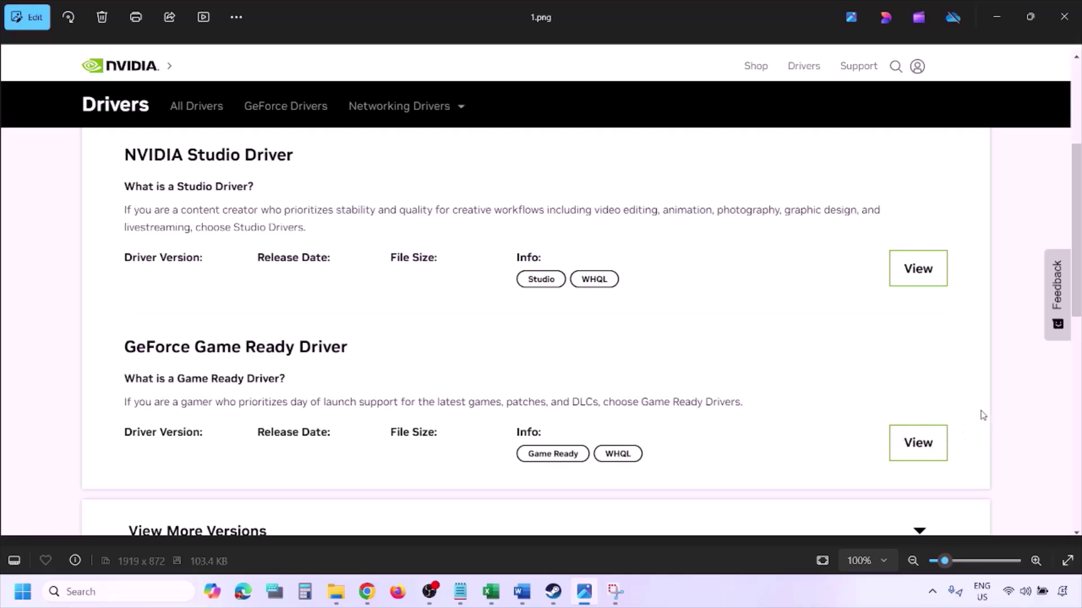
key("Right")
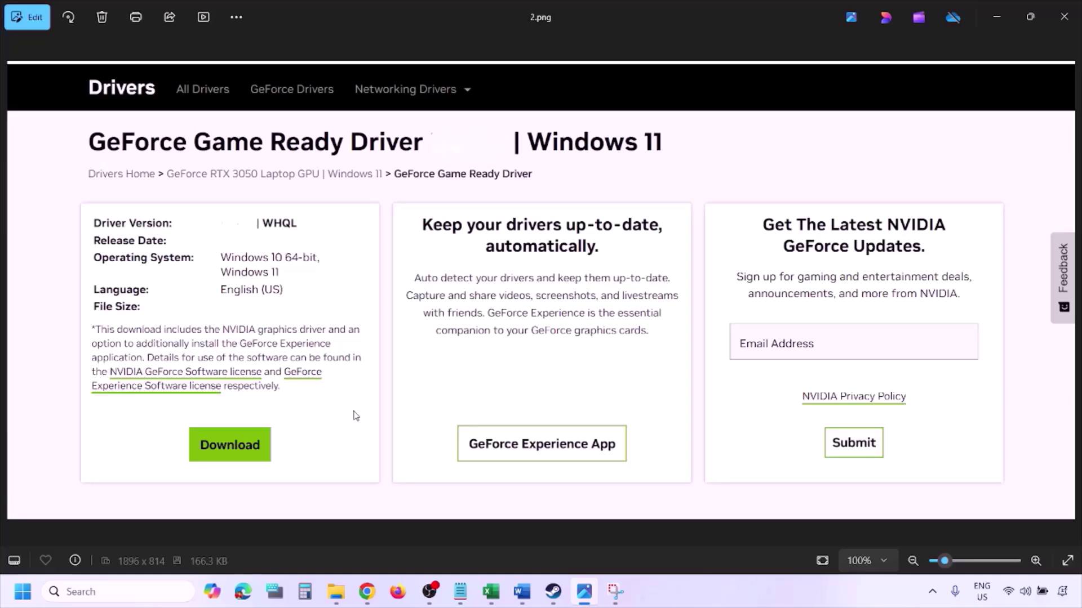
key("Right")
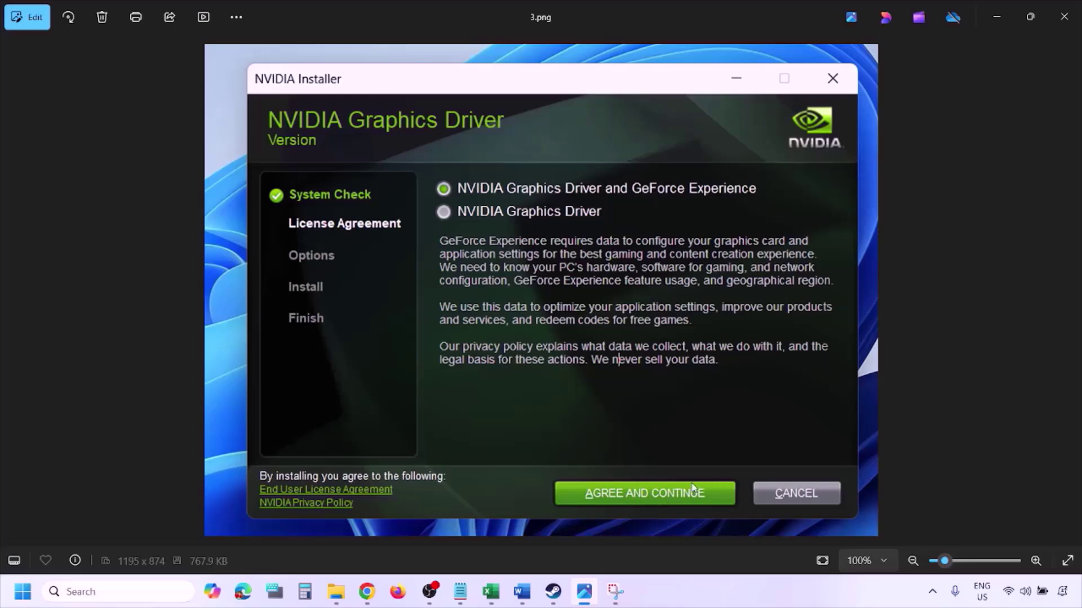
key("Right")
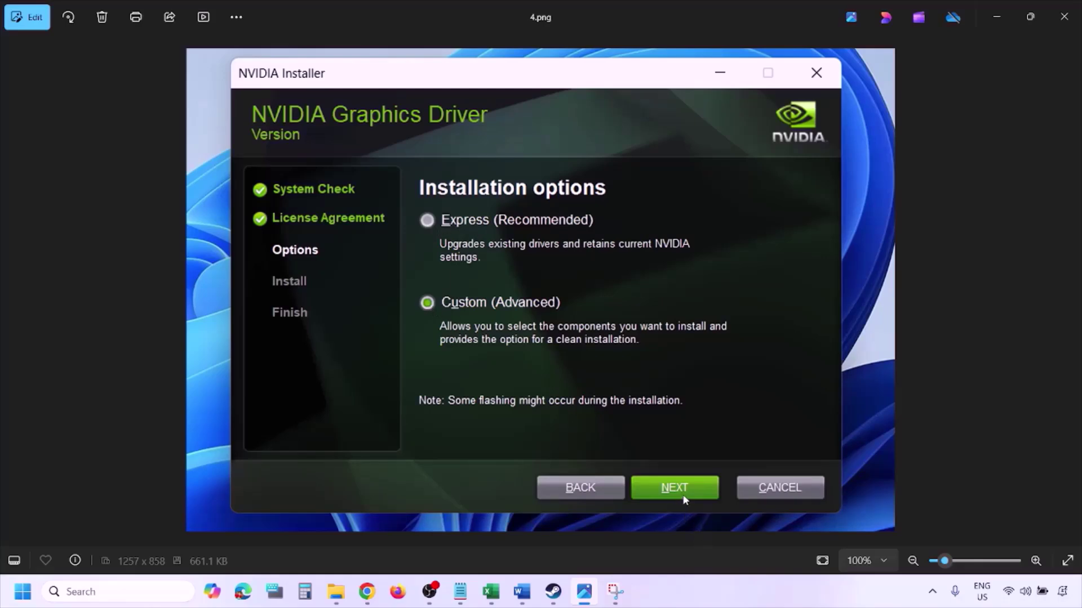
key("Right")
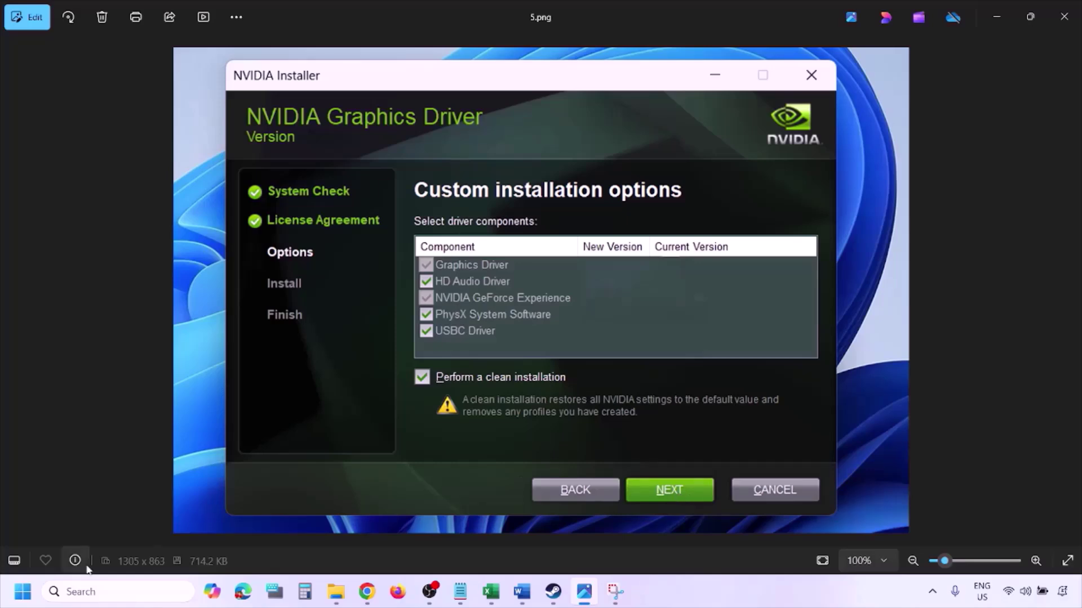
Bring up the computer's power options containing Restart, and dismiss them without restarting.
left_click(22, 592)
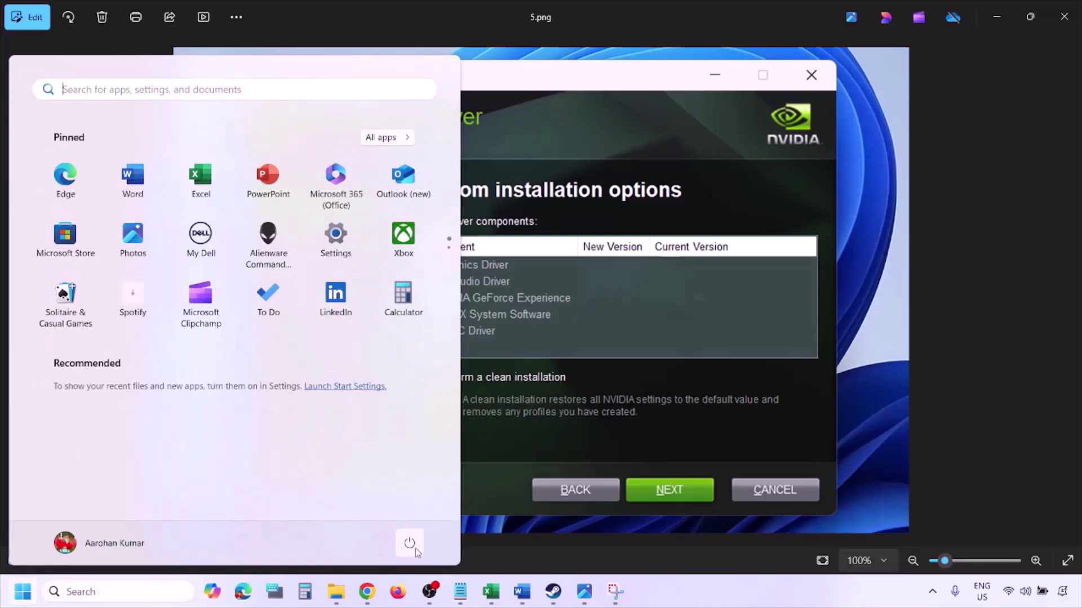
left_click(411, 544)
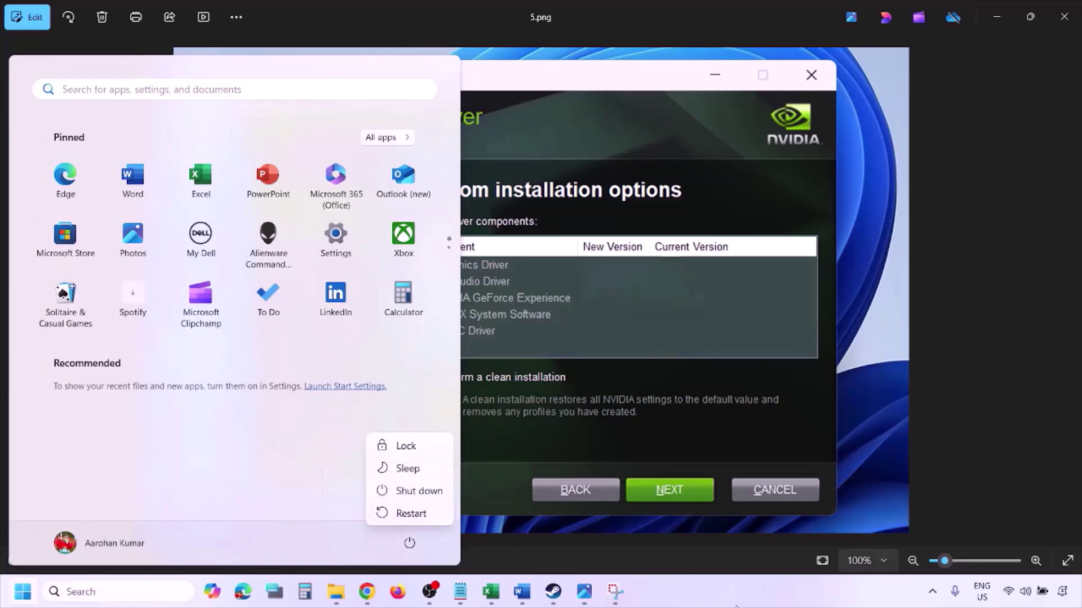
key("Escape")
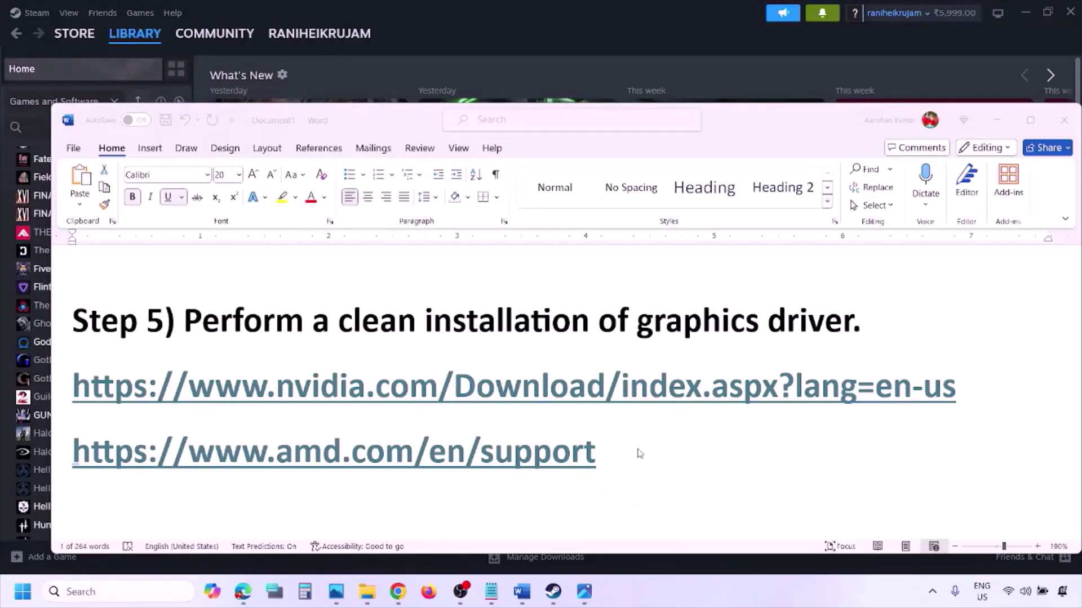
Highlight the AMD support link under Step 5 in the Word document and show the computer's restart option without using it.
left_click_drag(638, 451, 638, 453)
triple_click(616, 455)
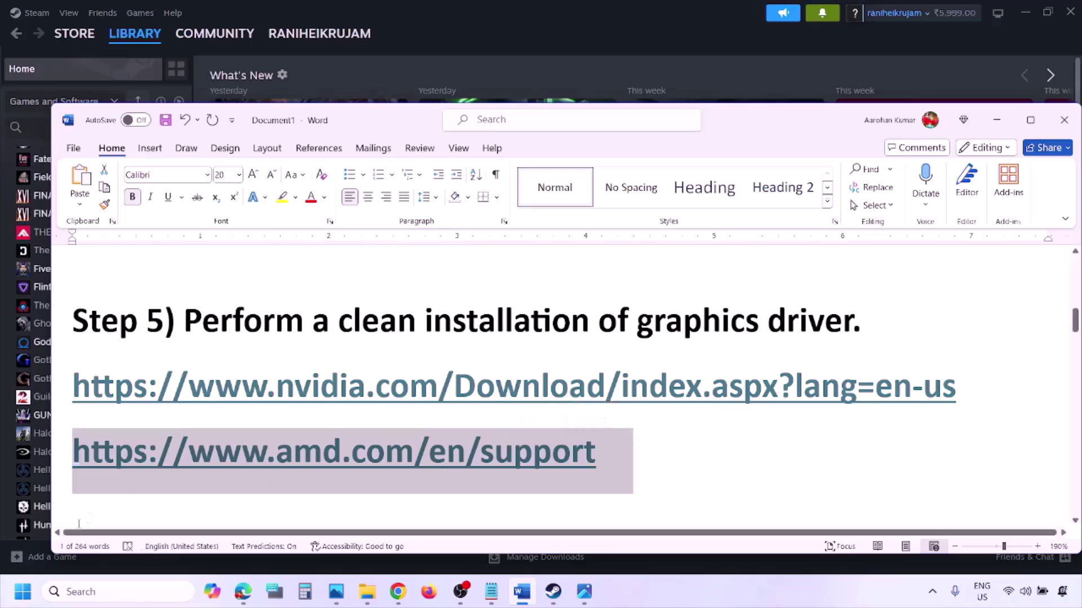
key("super")
left_click(410, 545)
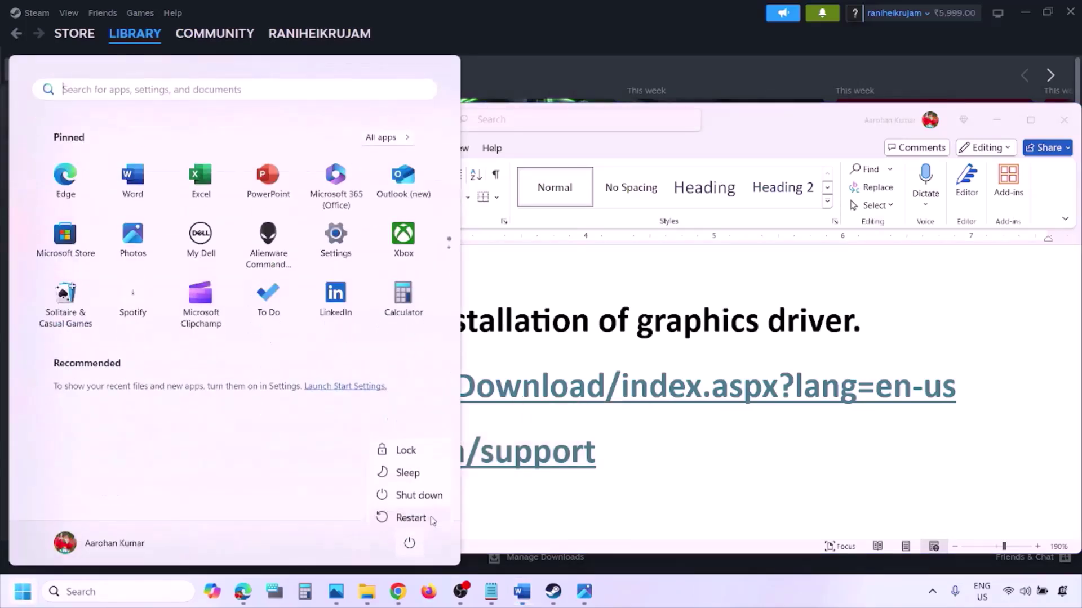
left_click(683, 591)
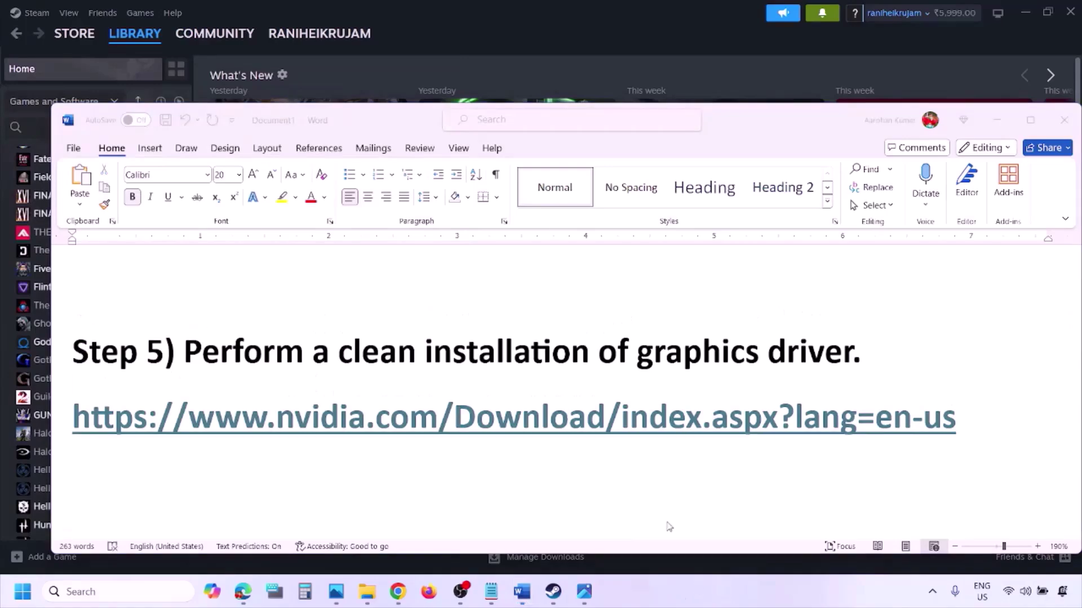
Search Windows for "graphics" and open the Graphics settings.
scroll(507, 387, "down", 5)
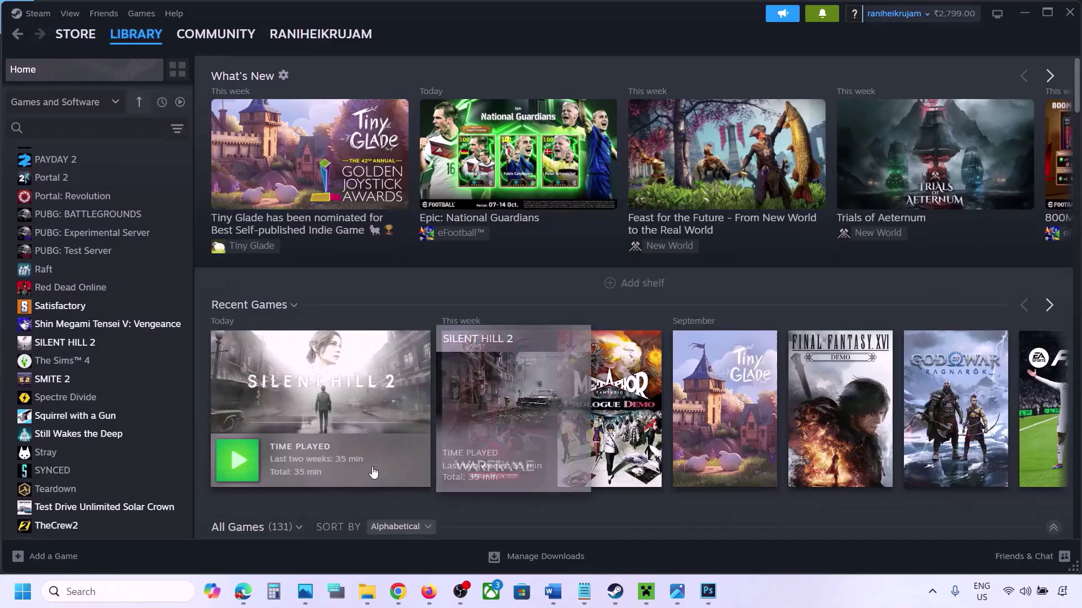
left_click(87, 590)
type("g")
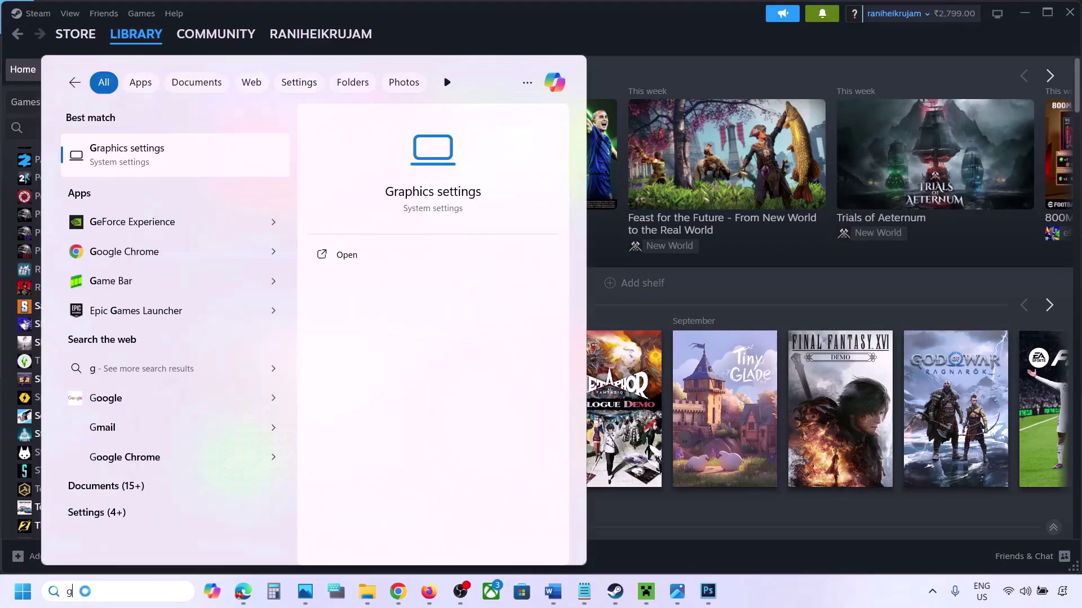
type("raphics")
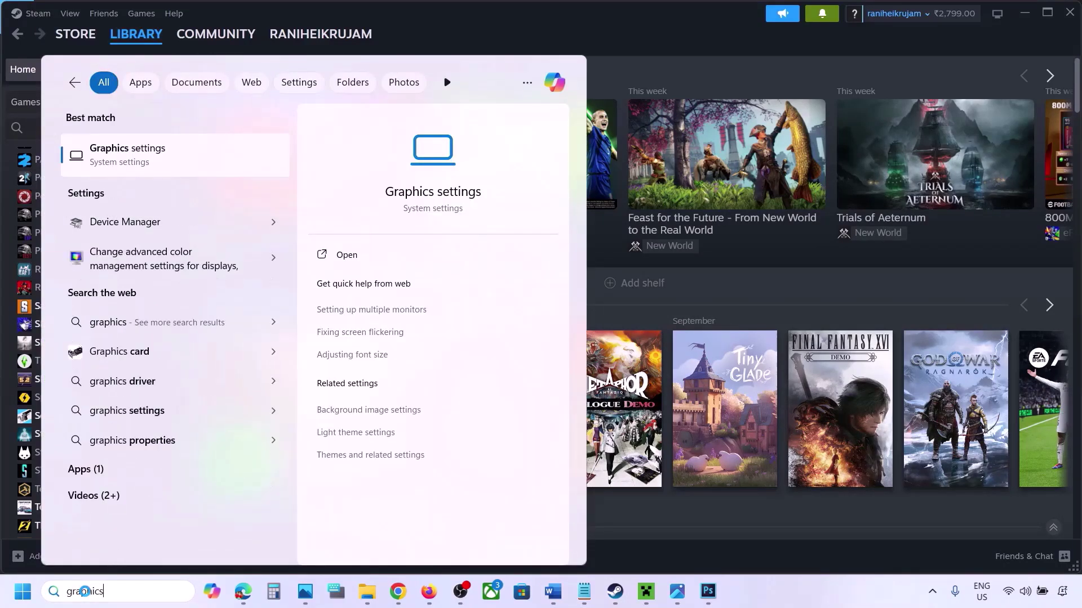
left_click(133, 161)
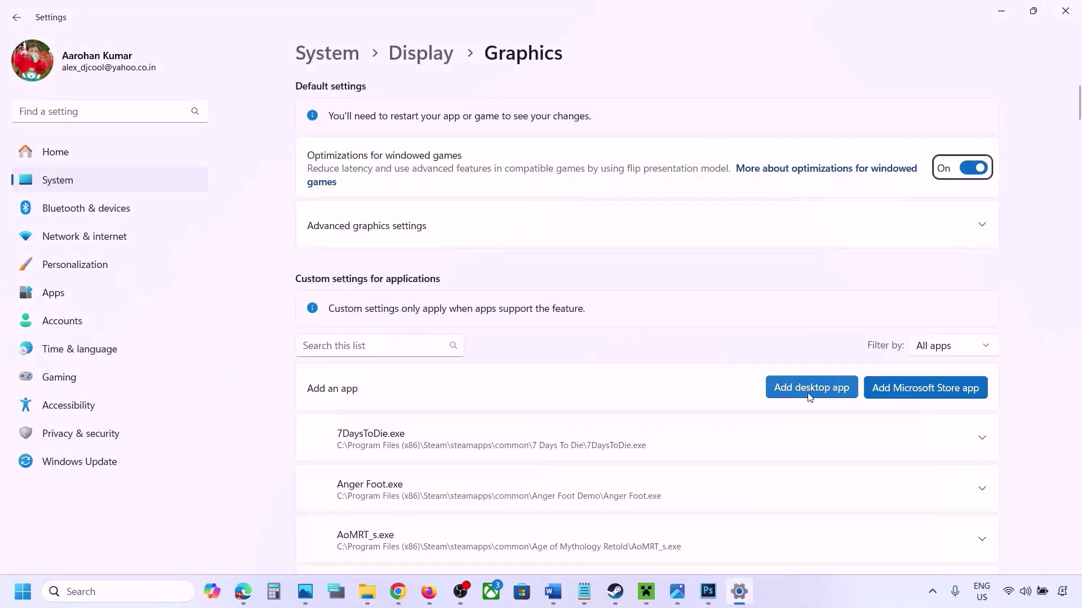
Start adding a desktop app to the custom graphics settings, browse to Steam's common folder, and cancel the file selection.
left_click(819, 393)
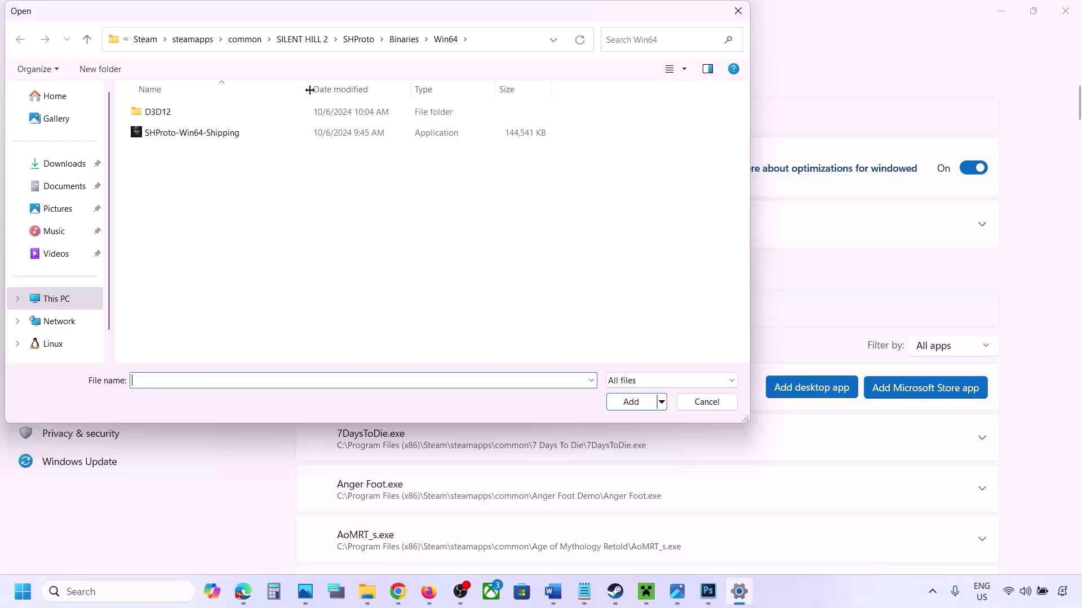
left_click(255, 40)
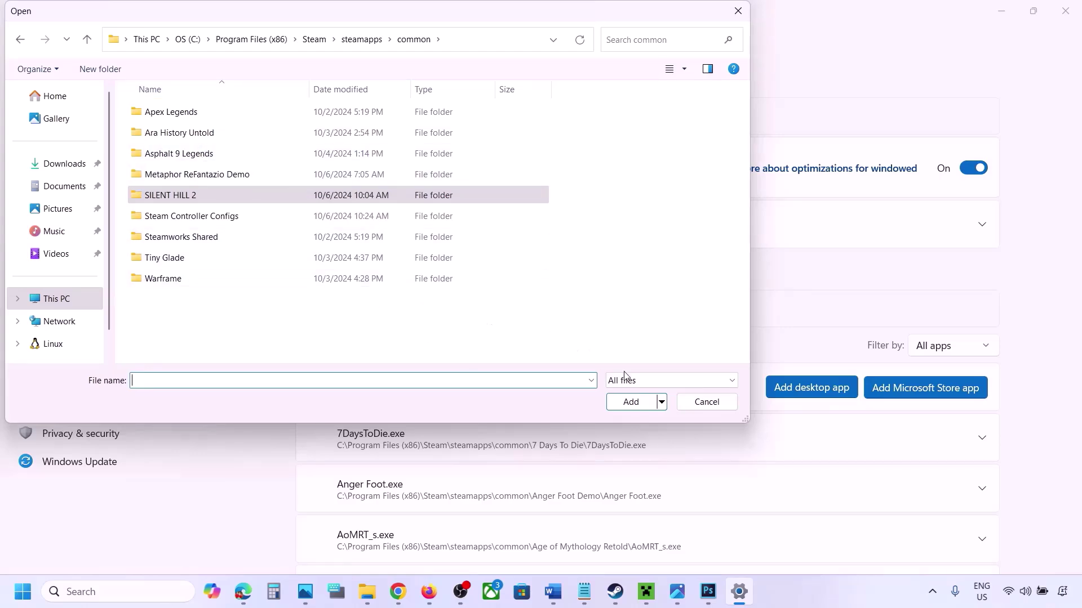
left_click(698, 404)
Set the GPU preference of ChainedTogether-Win64-Shipping.exe to High Performance (NVIDIA GeForce RTX 3050 Laptop GPU).
scroll(679, 438, "down", 5)
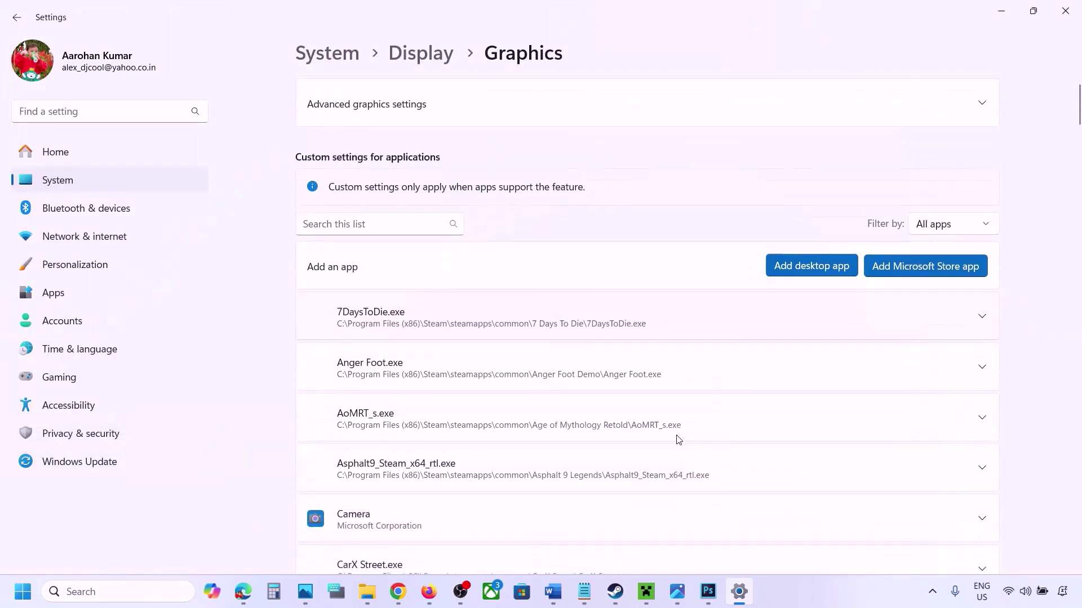
scroll(679, 439, "down", 4)
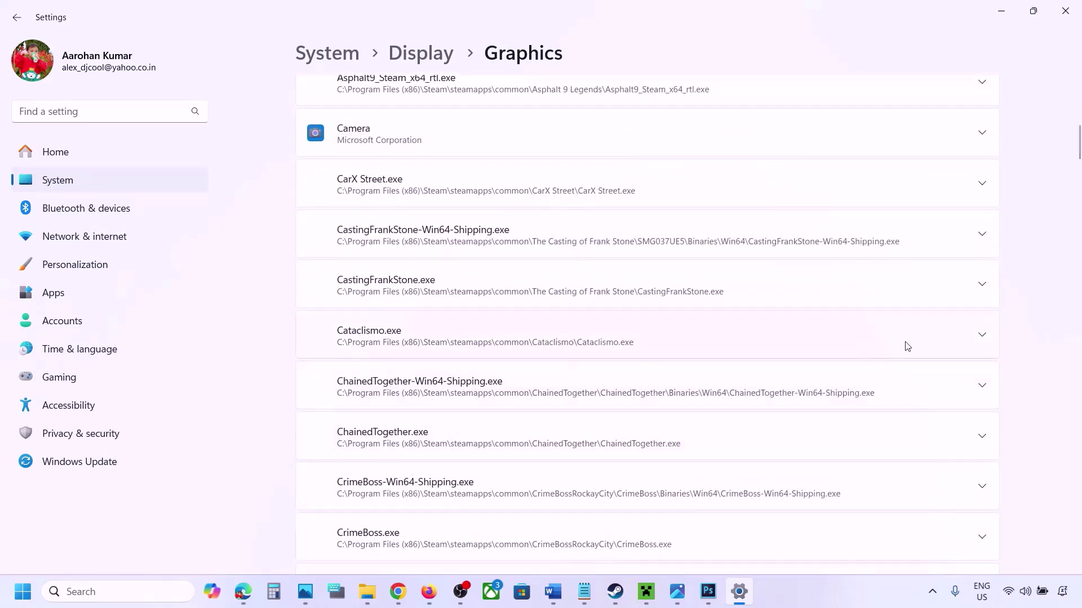
left_click(981, 388)
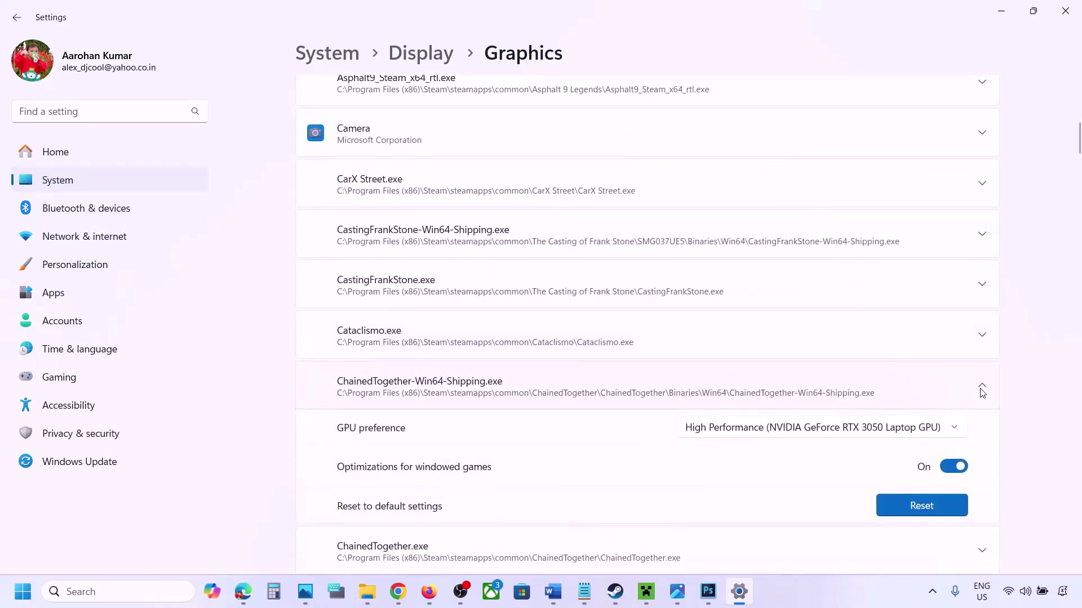
left_click(915, 432)
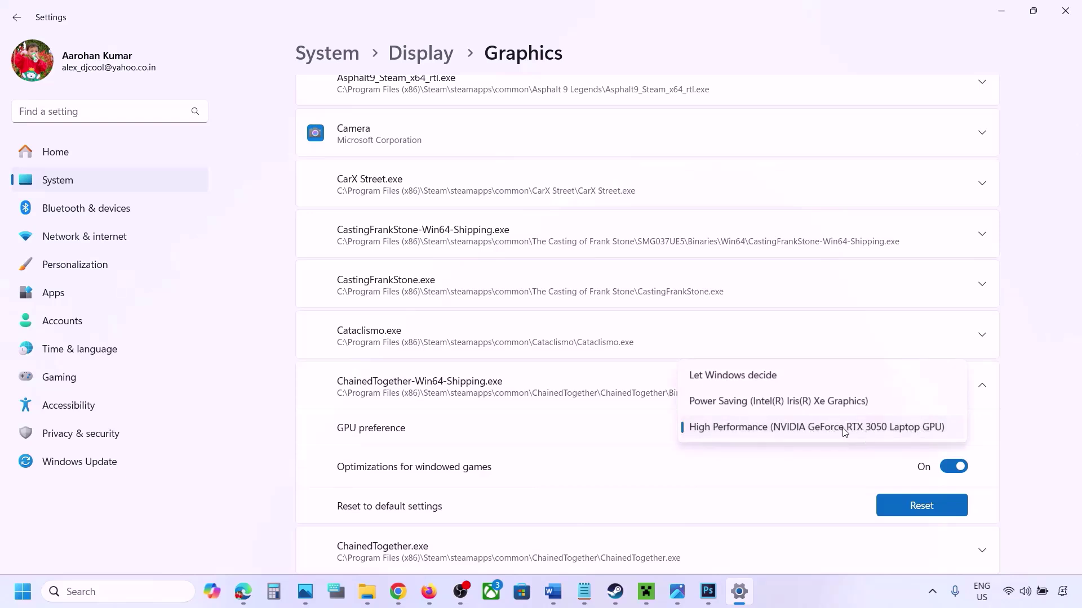
left_click(856, 429)
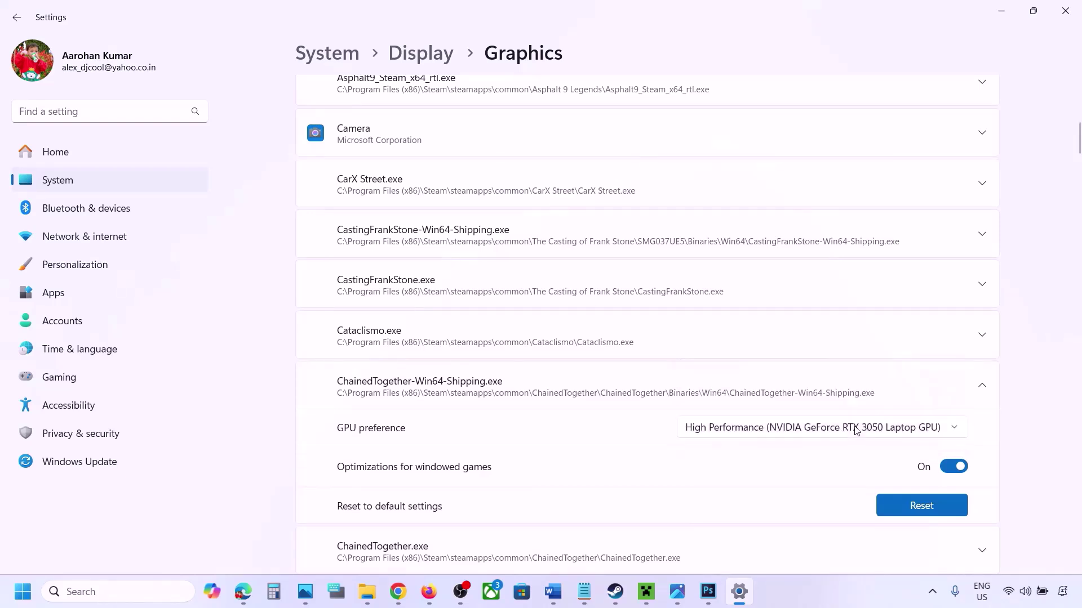
left_click(830, 583)
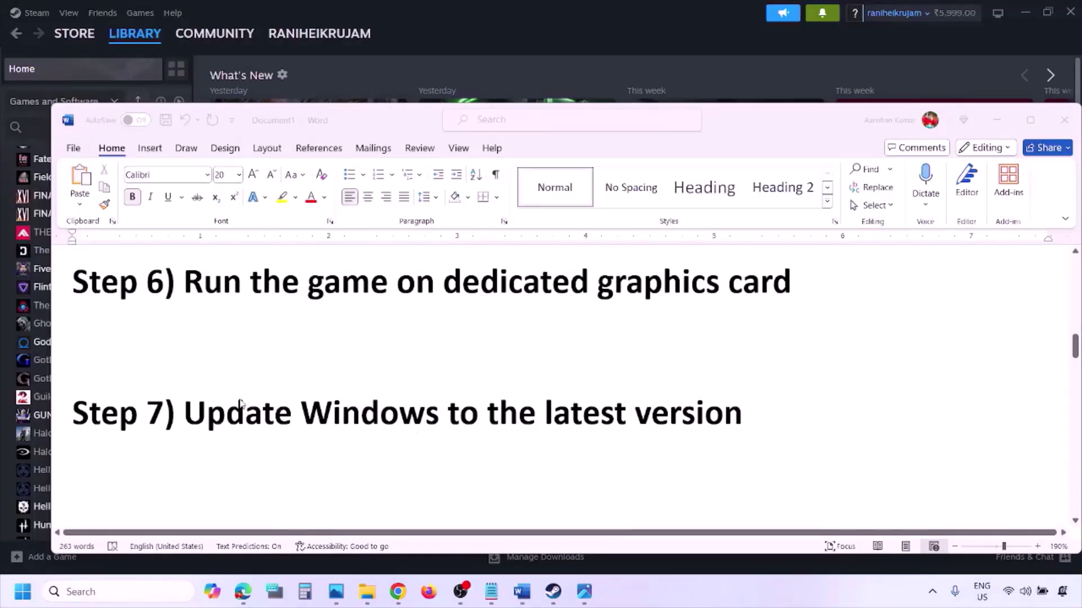
Highlight Step 7 about updating Windows in the Word document, and open Windows Update in Settings.
left_click(227, 412)
left_click_drag(192, 413, 729, 429)
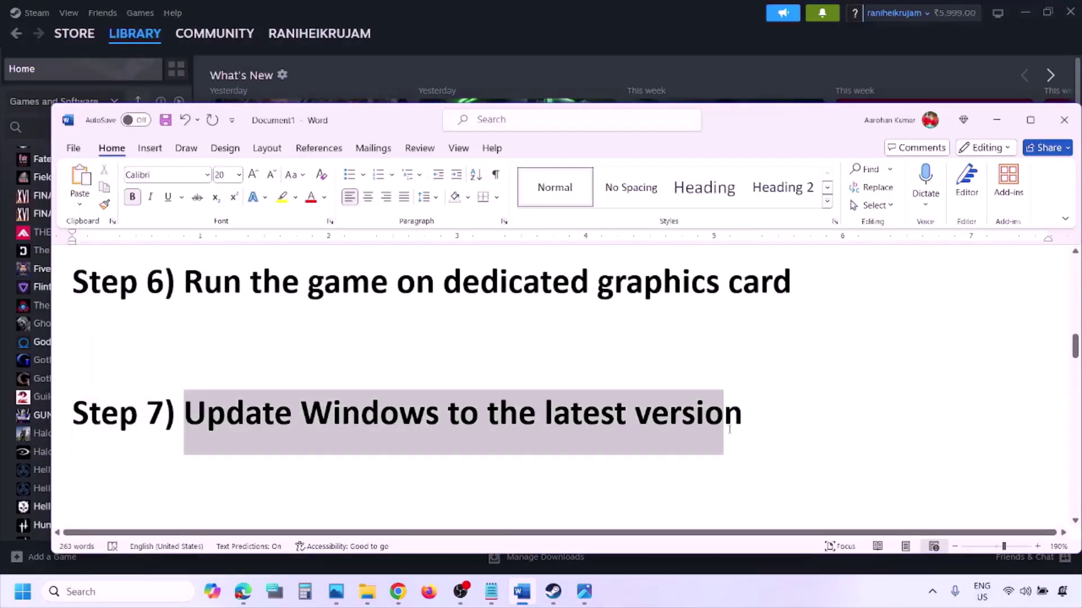
key("super+i")
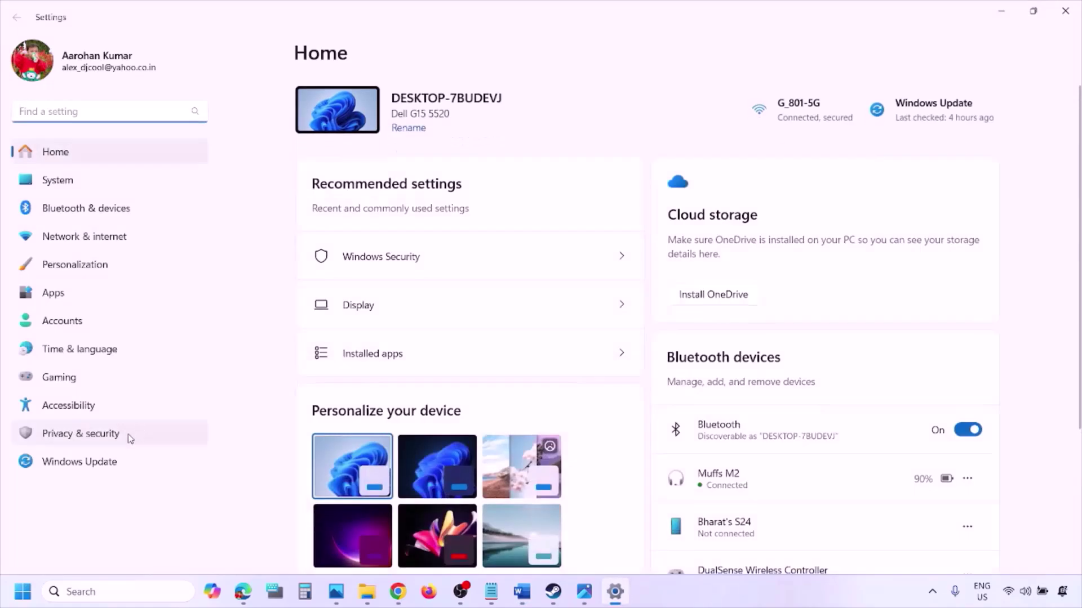
left_click(98, 463)
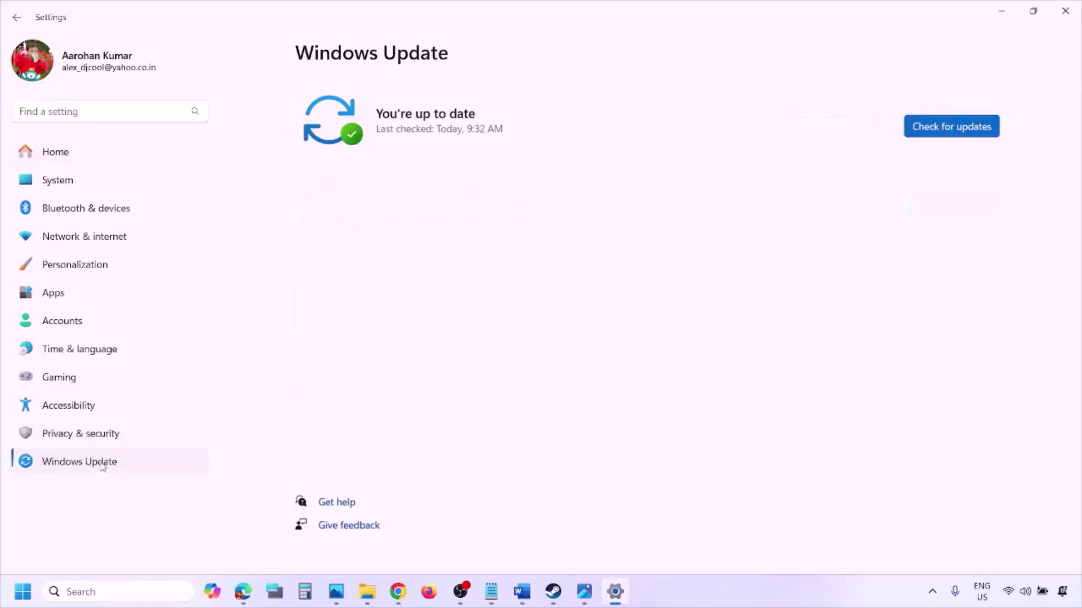
Check for Windows updates, and bring up the computer's power options to show where Restart is.
left_click(951, 119)
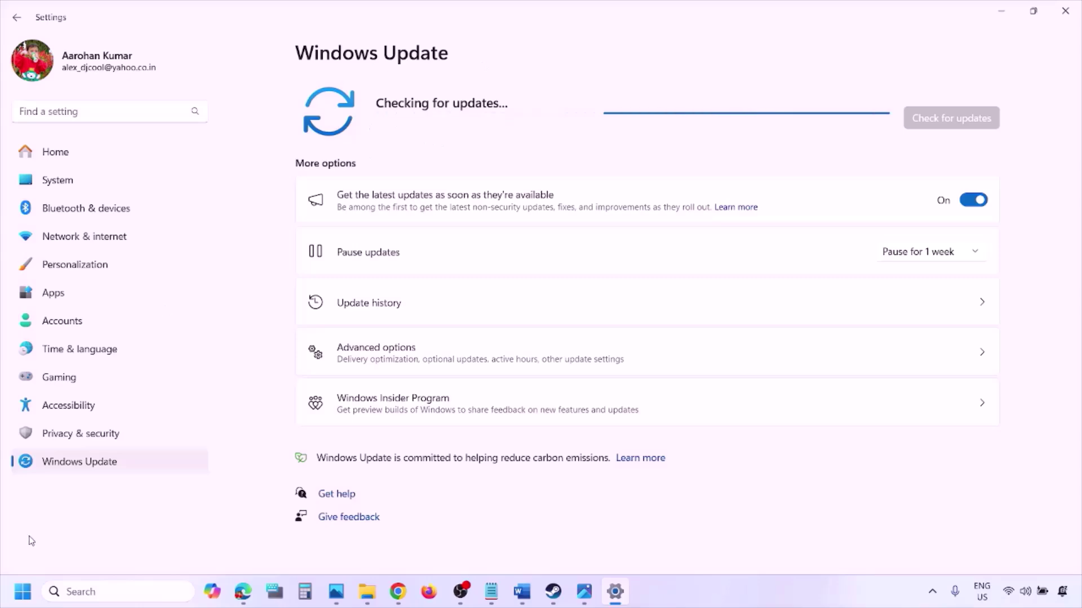
left_click(23, 592)
left_click(409, 543)
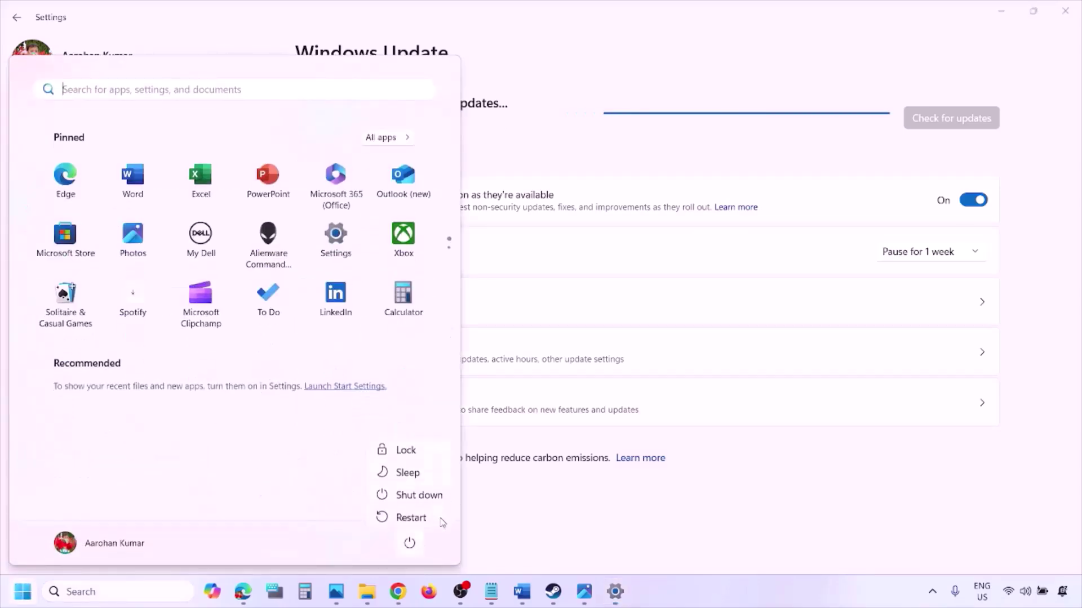
Return to the Word document and copy the Visual C++ download link given in Step 8.
left_click(523, 600)
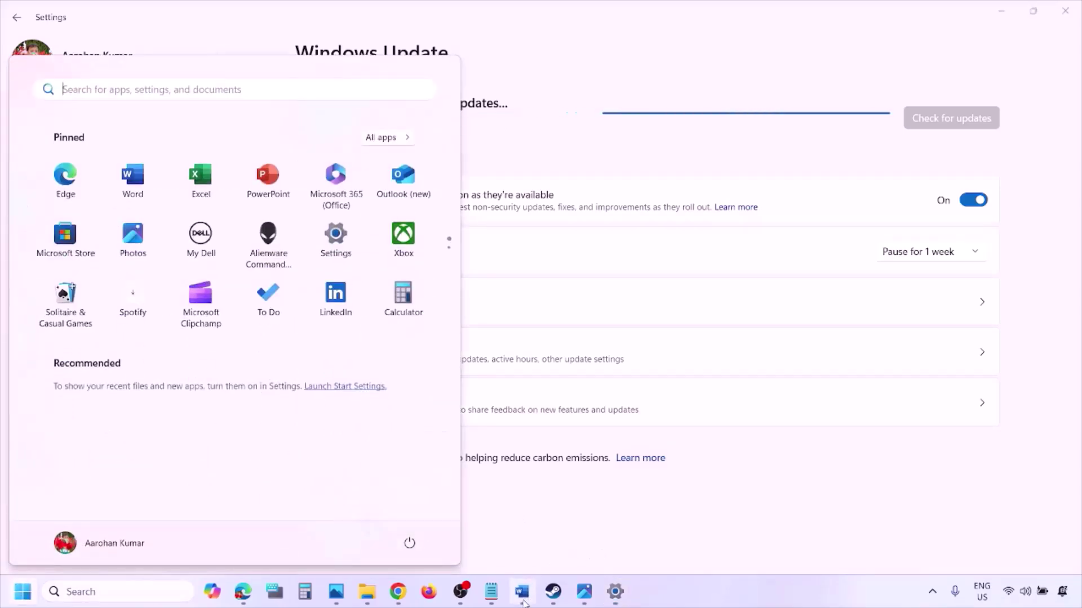
scroll(472, 436, "down", 3)
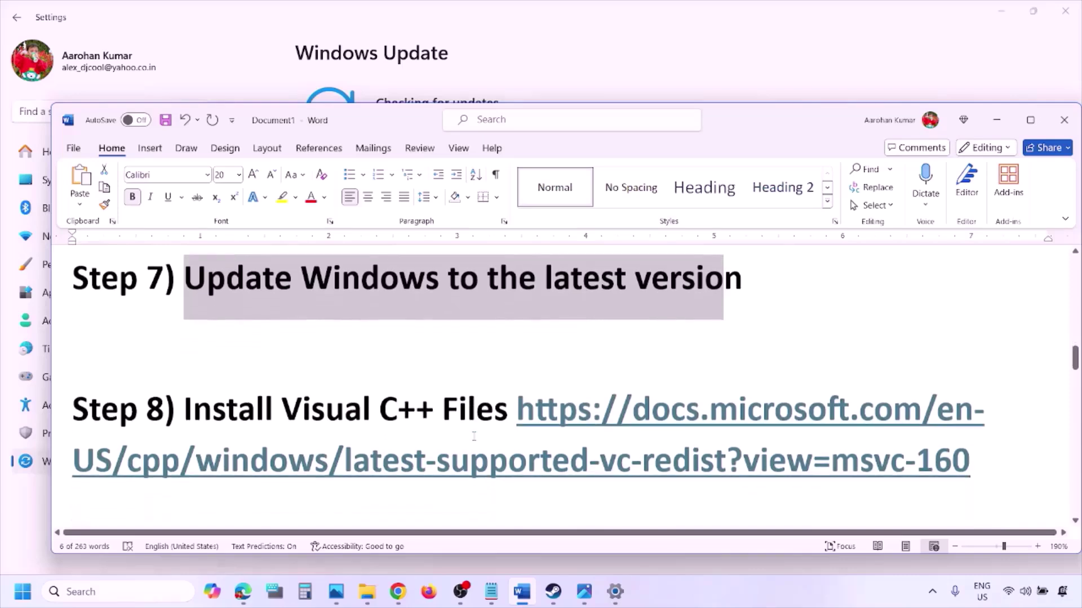
left_click_drag(985, 470, 761, 445)
key("ctrl+c")
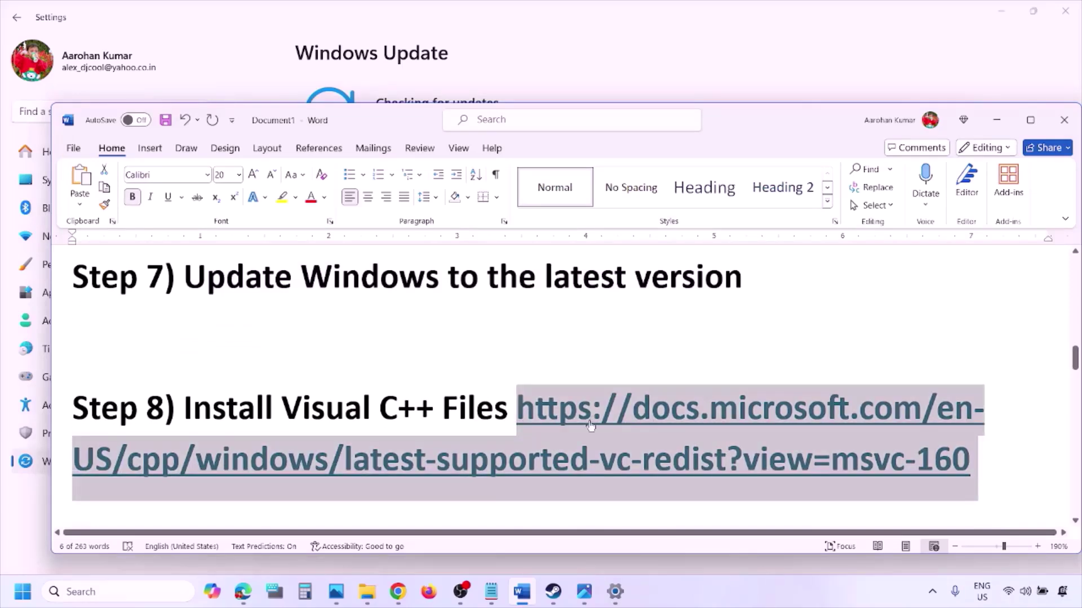
Open the copied Visual C++ link in a new Google Chrome window.
right_click(398, 591)
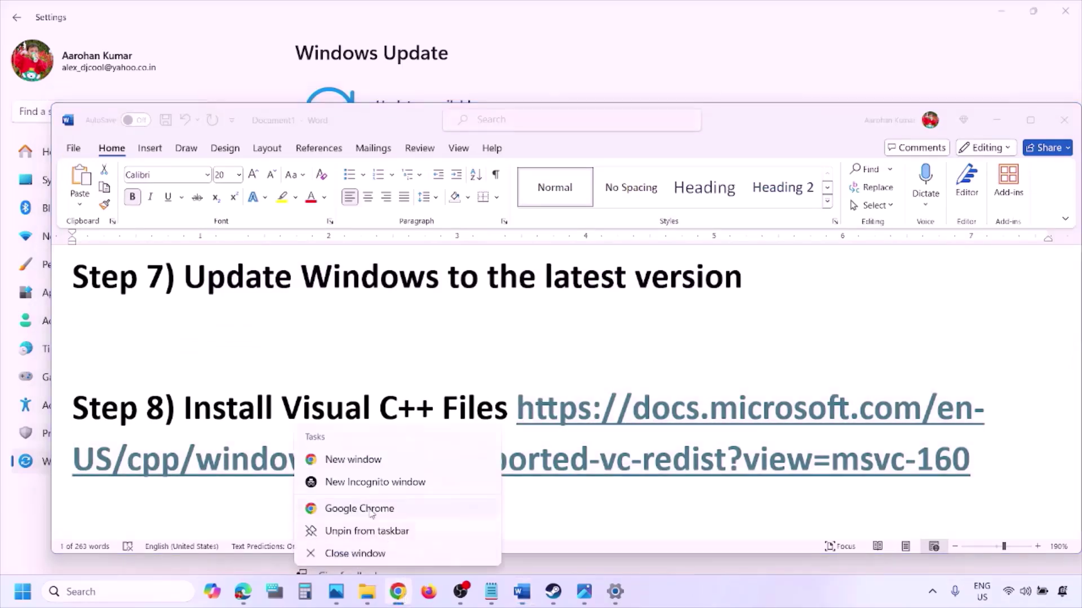
left_click(354, 459)
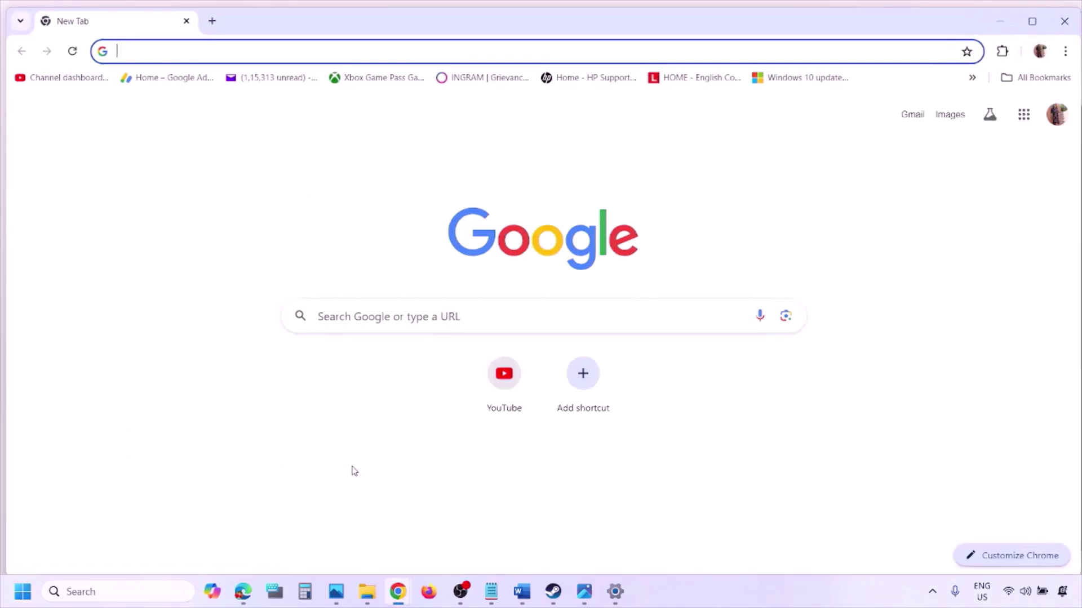
key("ctrl+v")
key("Return")
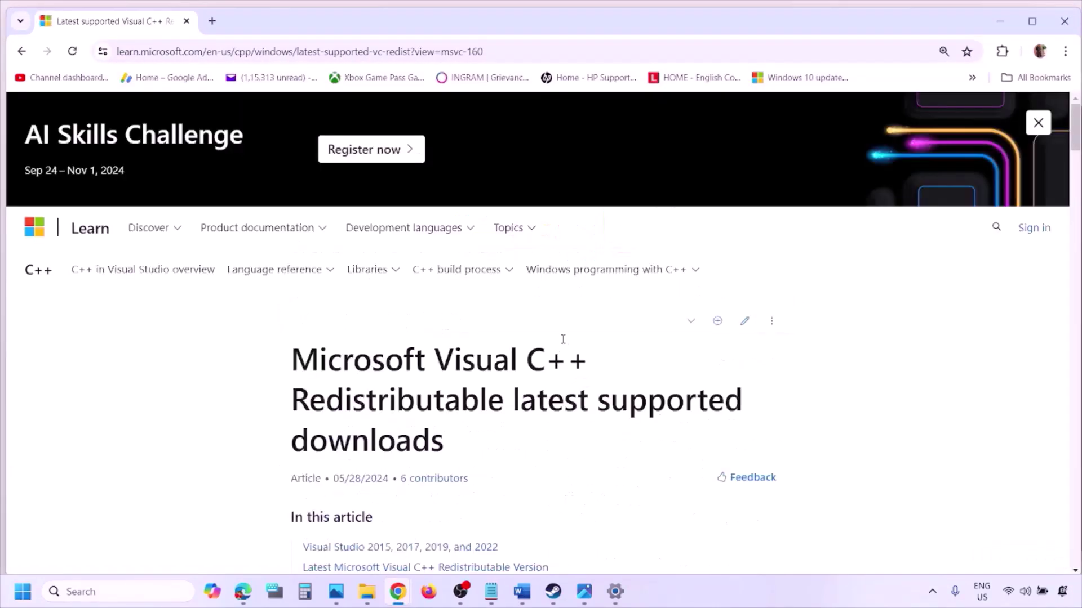
Find the Visual Studio 2015, 2017, 2019, and 2022 section and point out the X86 and X64 rows of its download table.
scroll(471, 332, "down", 4)
scroll(471, 332, "down", 5)
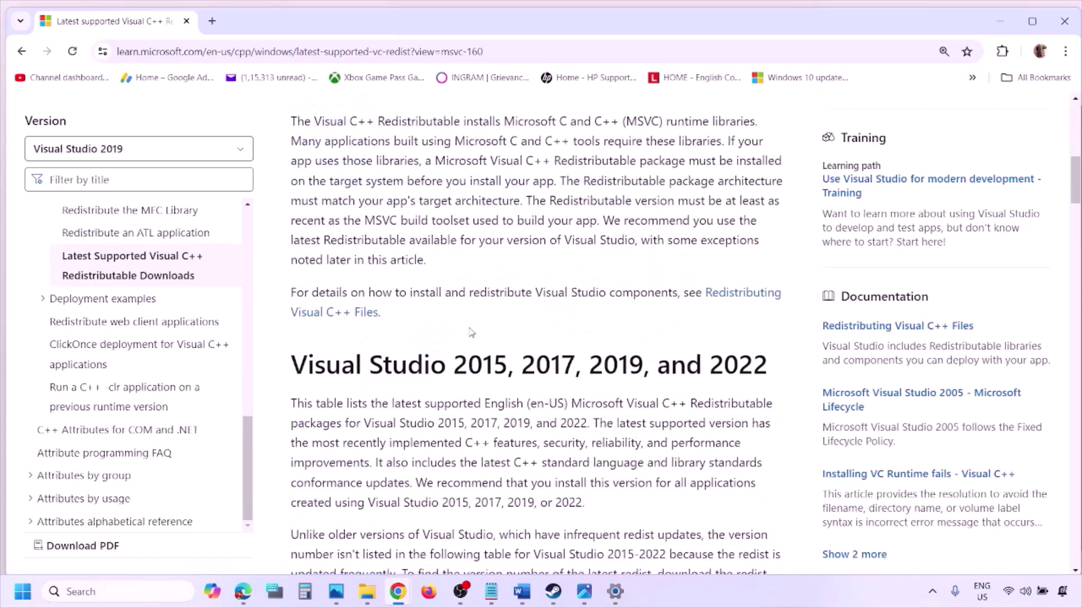
left_click_drag(349, 306, 726, 302)
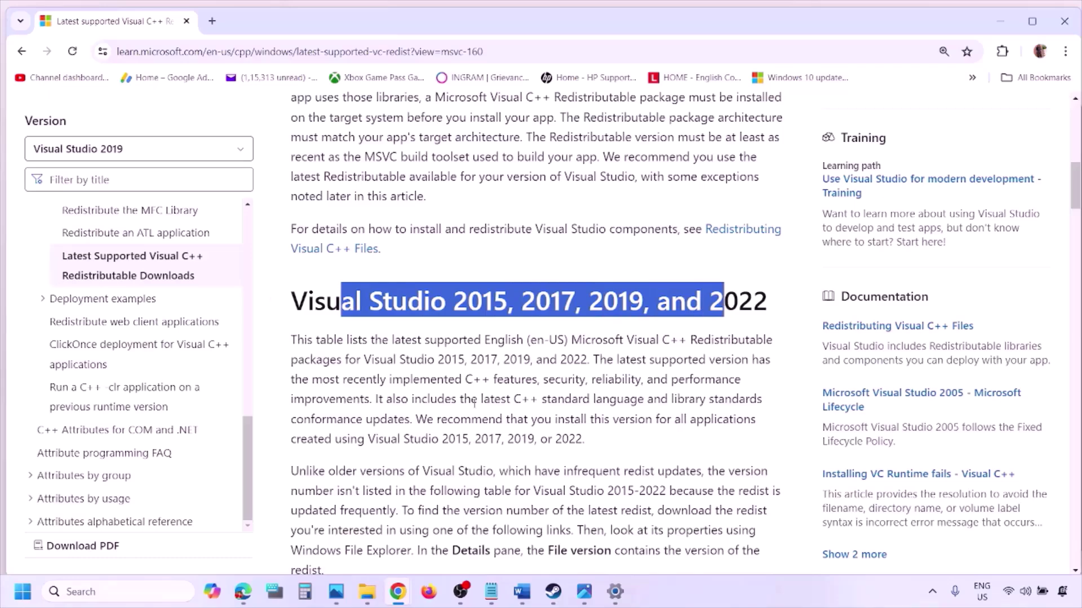
scroll(473, 403, "down", 8)
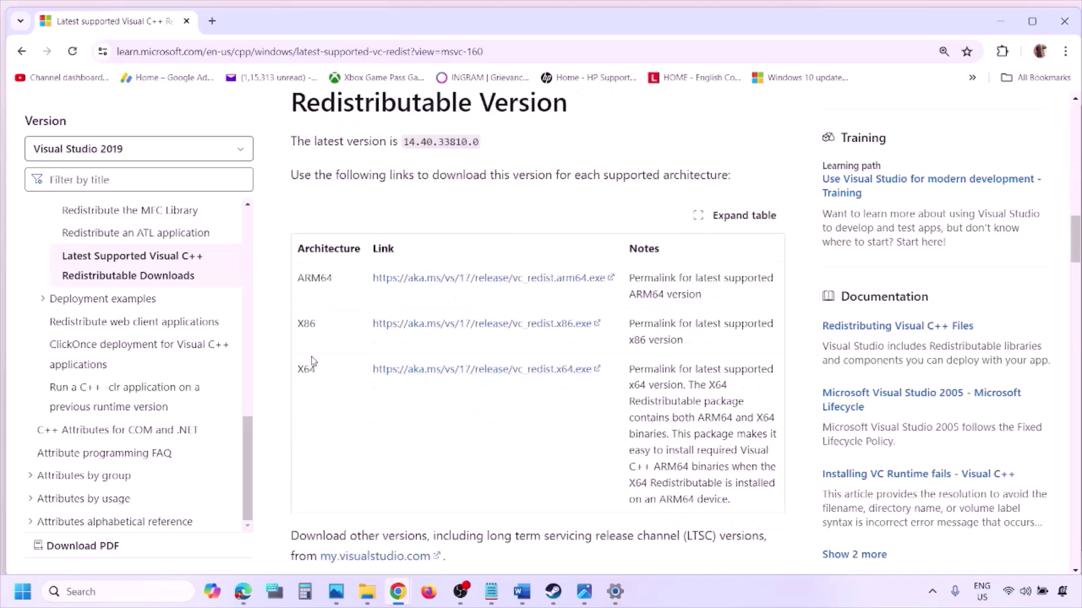
double_click(305, 324)
double_click(307, 370)
Download the X86 Visual C++ Redistributable, run its installer, and start the repair.
left_click_drag(301, 323, 532, 331)
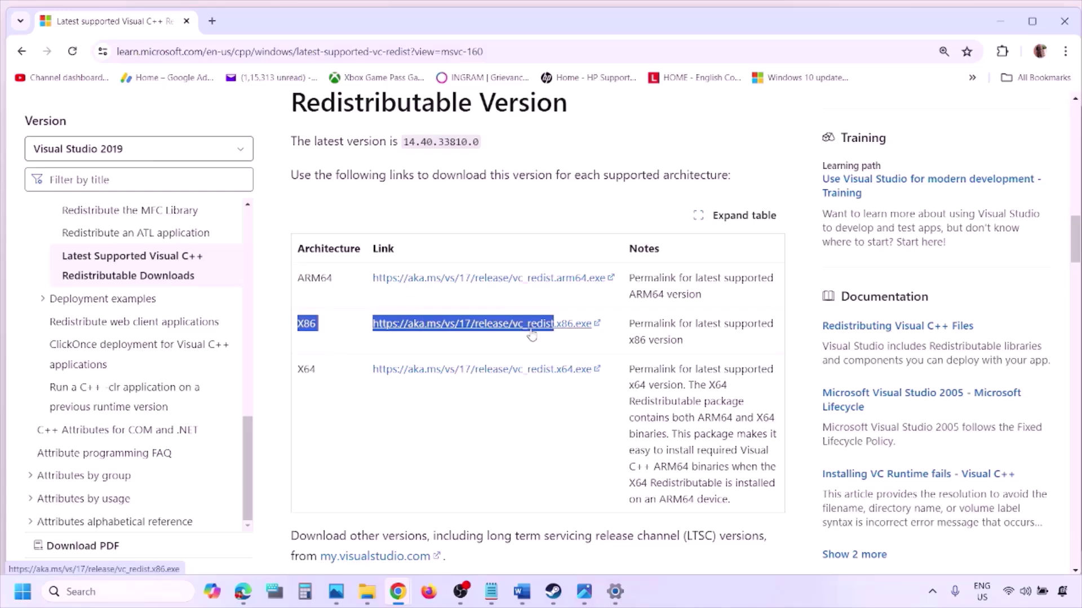
left_click(532, 336)
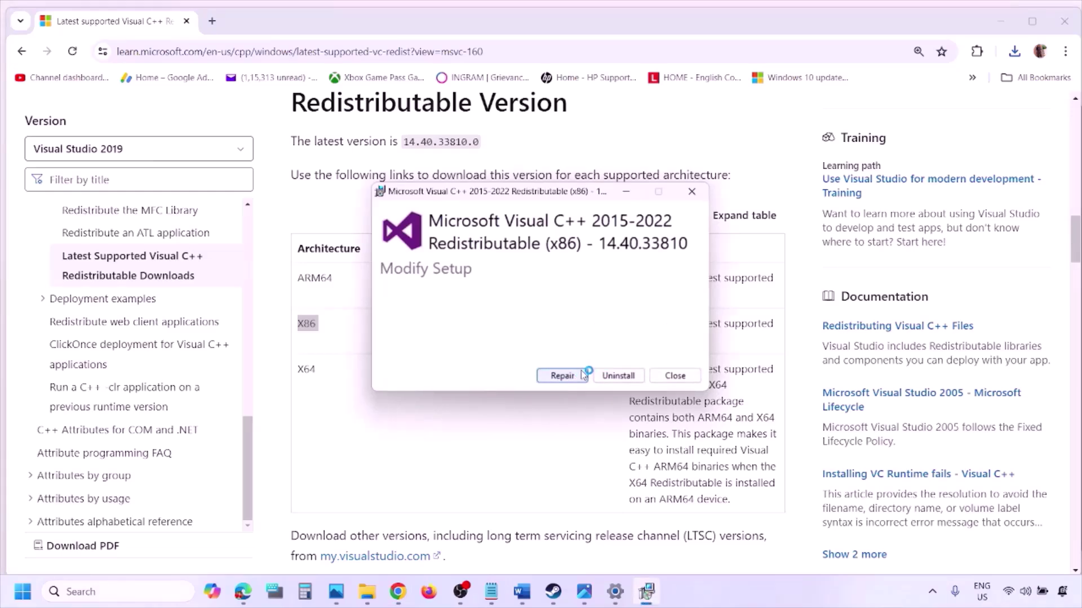
left_click(582, 375)
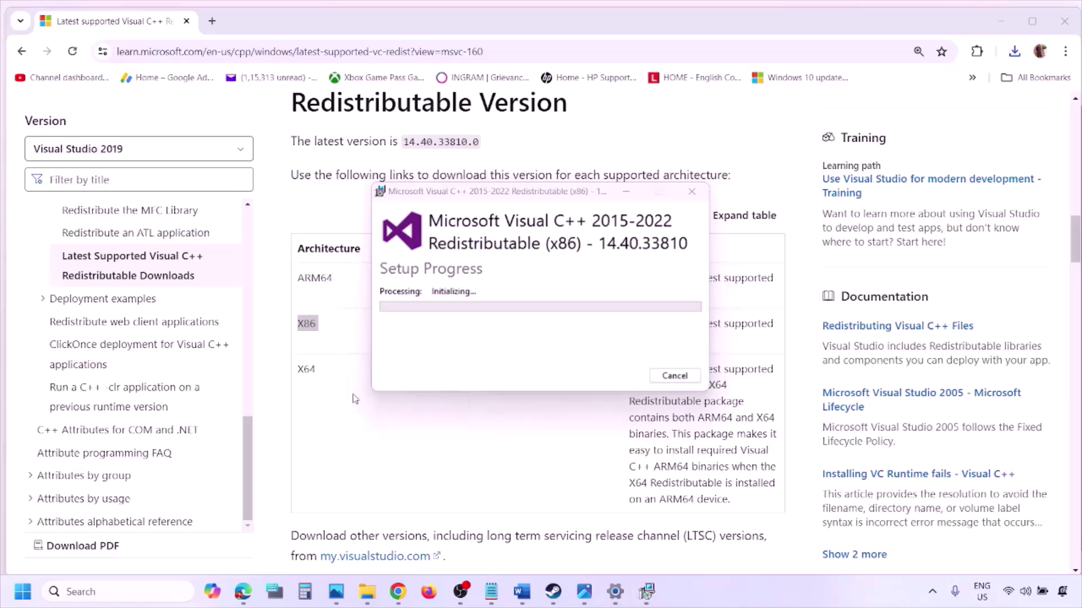
Download the X64 Visual C++ Redistributable, run its installer, and start the repair.
double_click(303, 371)
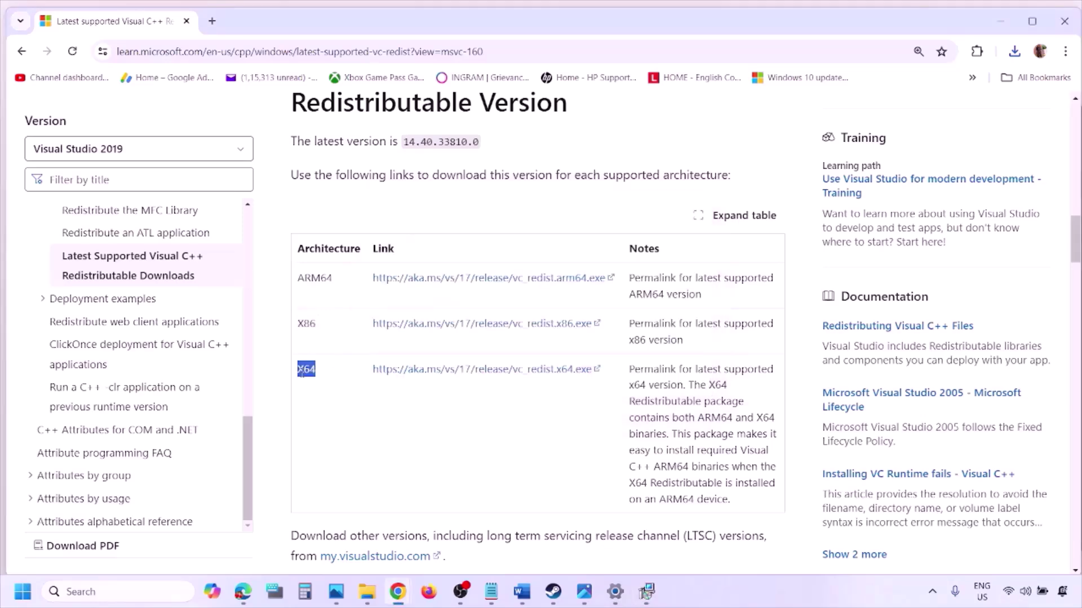
left_click(489, 372)
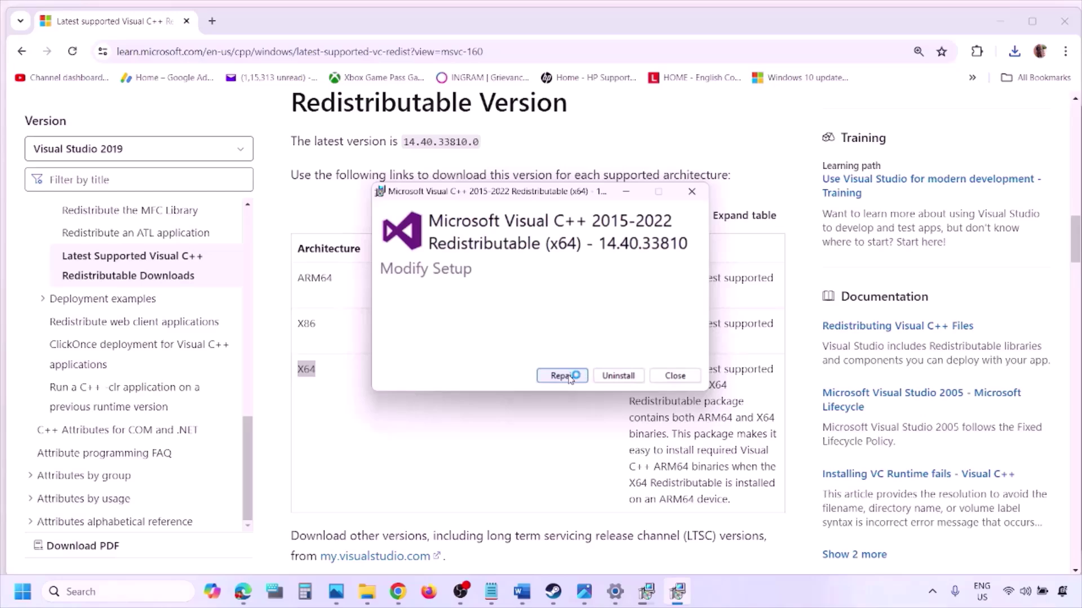
left_click(564, 375)
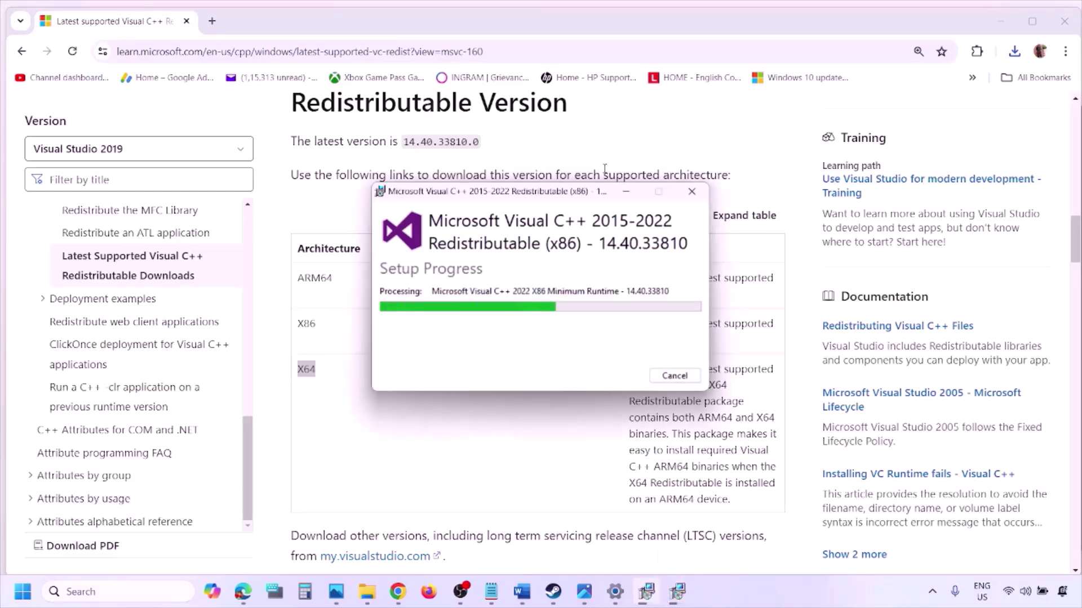
Place the x86 and x64 setup windows side by side, and bring the download page back to the front.
left_click_drag(594, 192, 344, 241)
left_click_drag(549, 196, 685, 257)
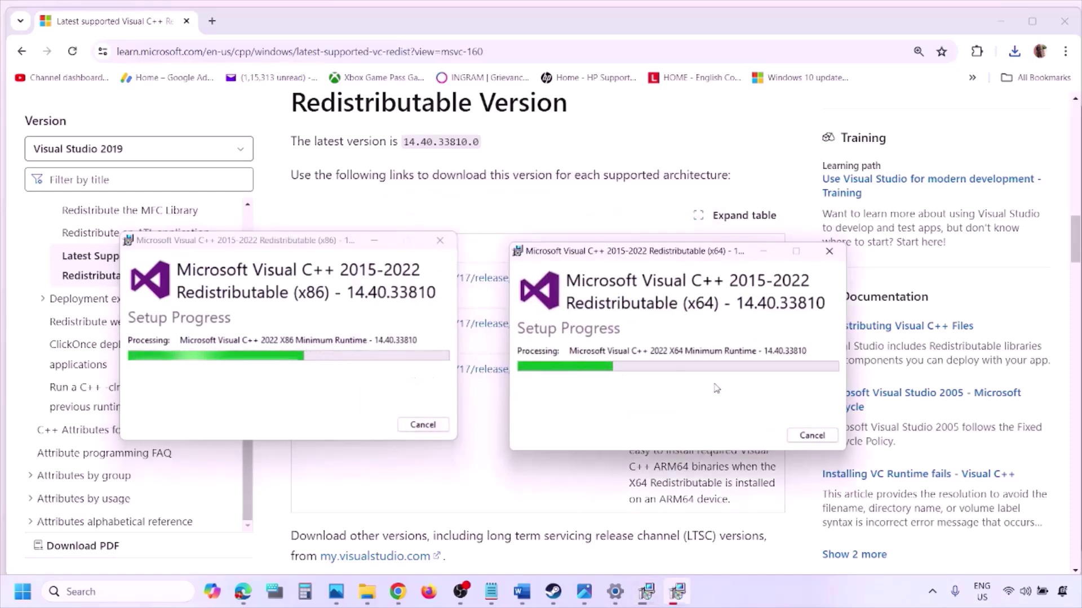
left_click(357, 493)
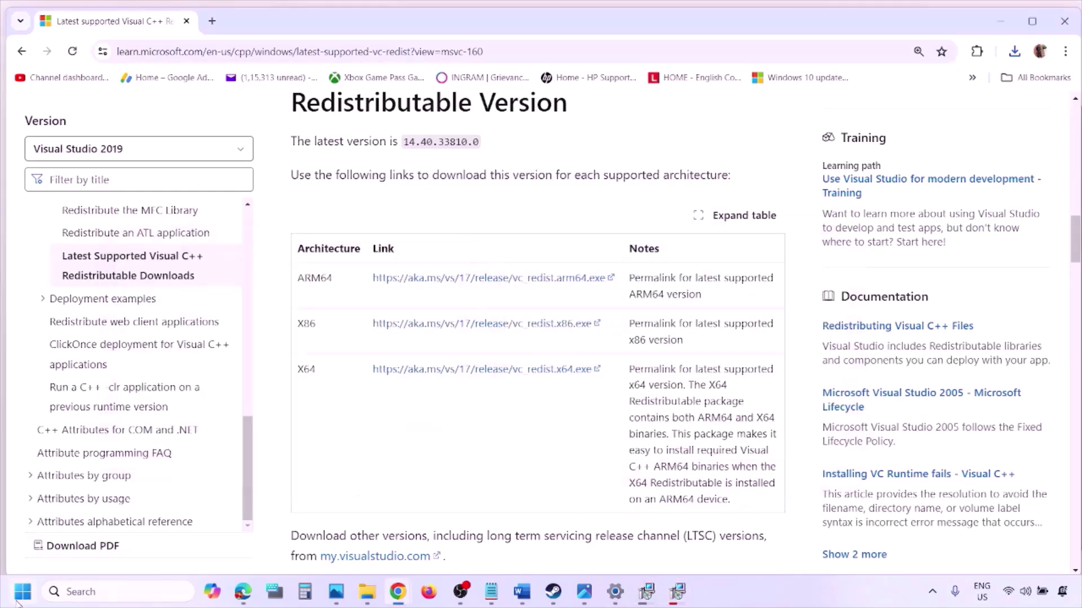
Bring up the computer's power options to show Restart, and dismiss them without restarting.
left_click(23, 591)
left_click(410, 544)
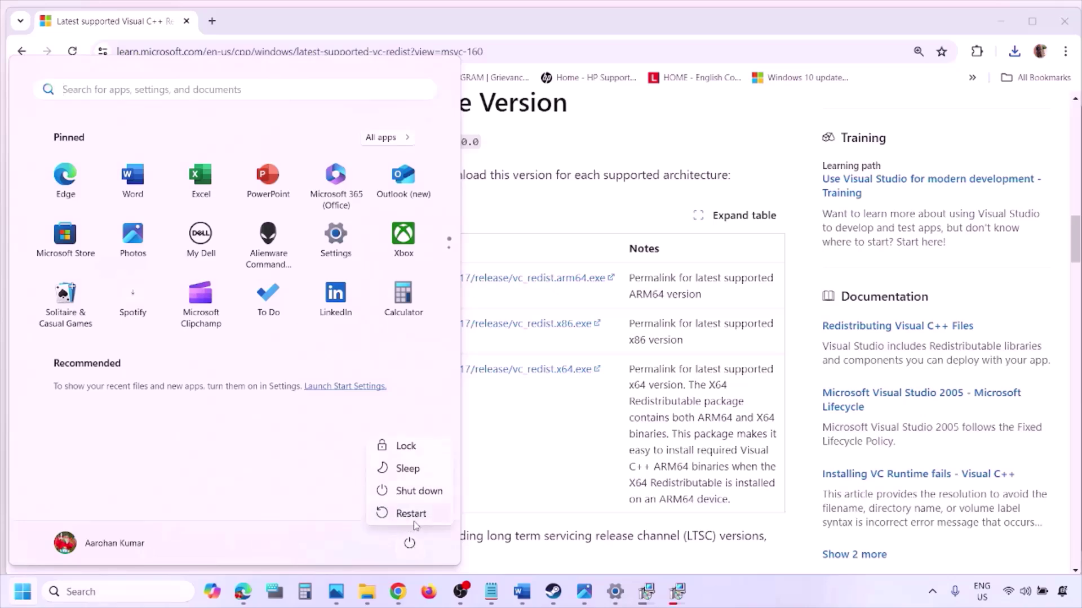
key("Escape")
left_click(590, 485)
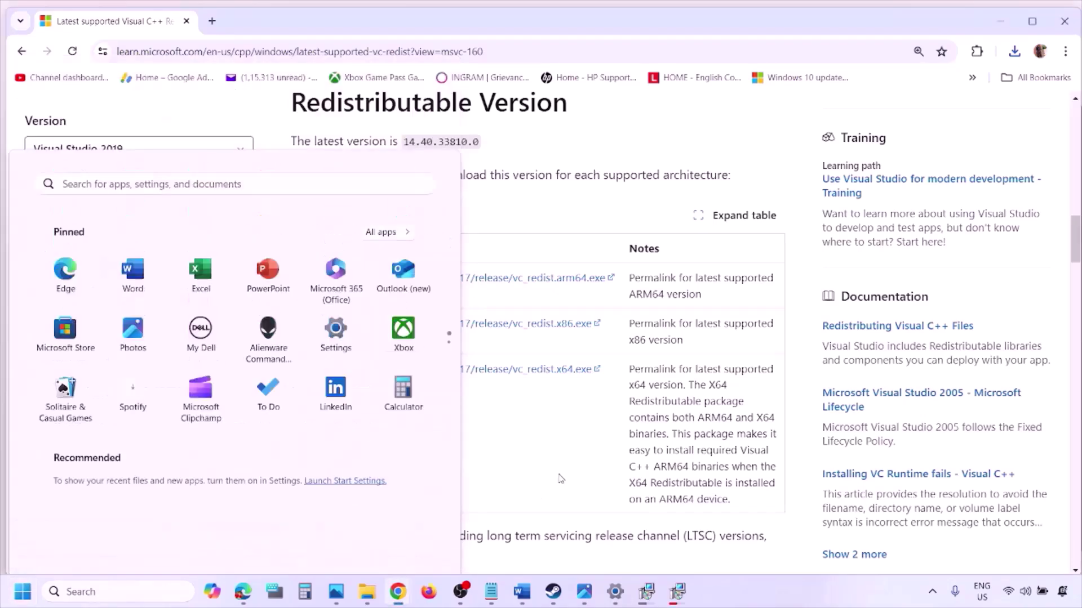
Maximize the Word document at Step 9 and highlight the advice on unplugging external devices, USB adapters and additional joysticks/controllers.
left_click(522, 591)
scroll(464, 382, "down", 2)
scroll(463, 382, "down", 3)
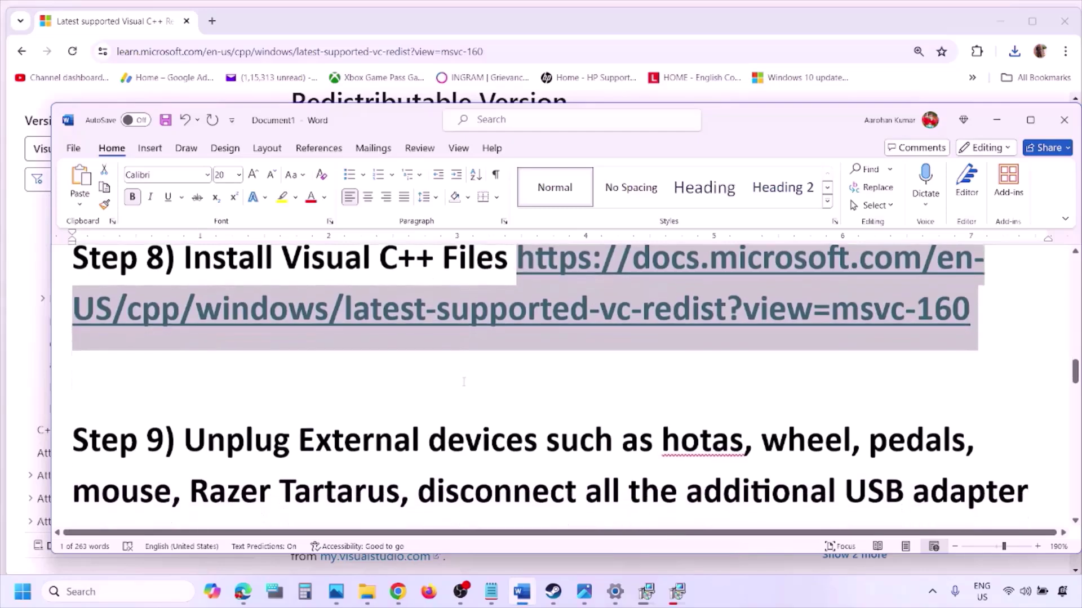
left_click(1033, 120)
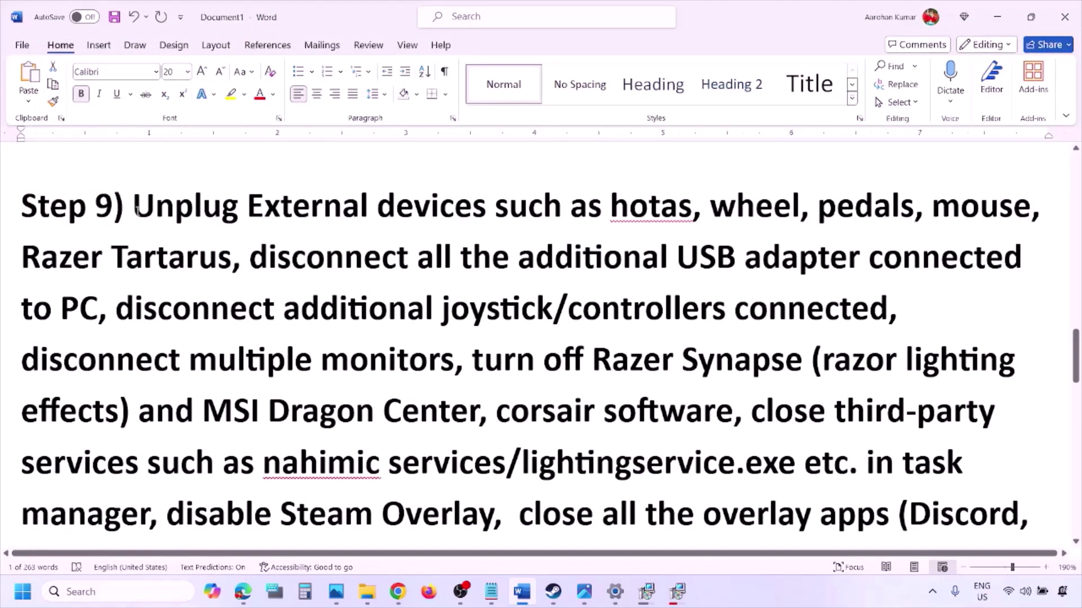
left_click_drag(137, 210, 801, 255)
left_click(801, 254)
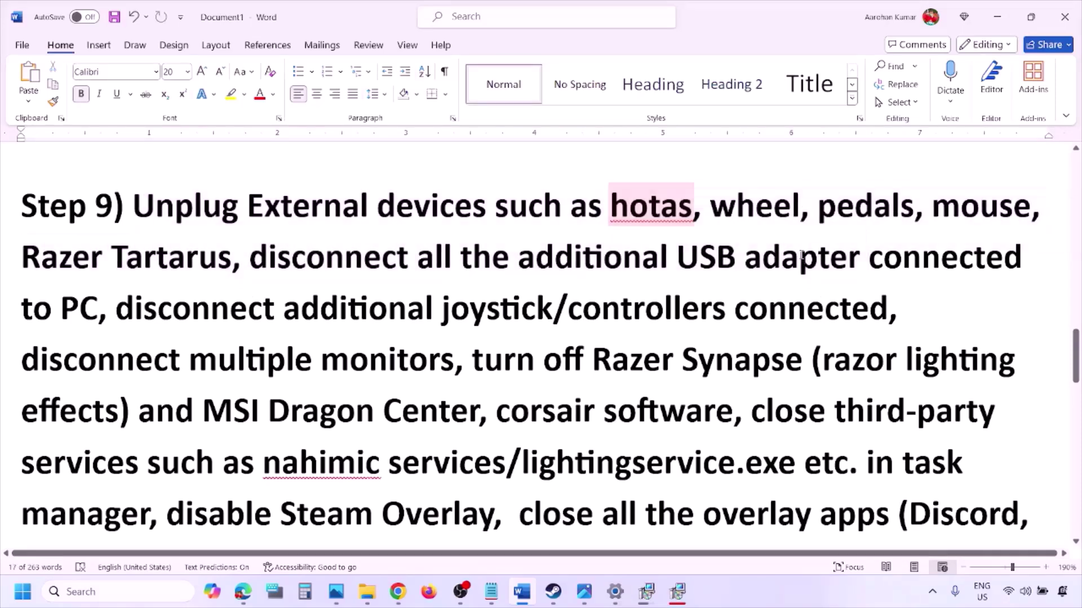
left_click_drag(116, 308, 888, 311)
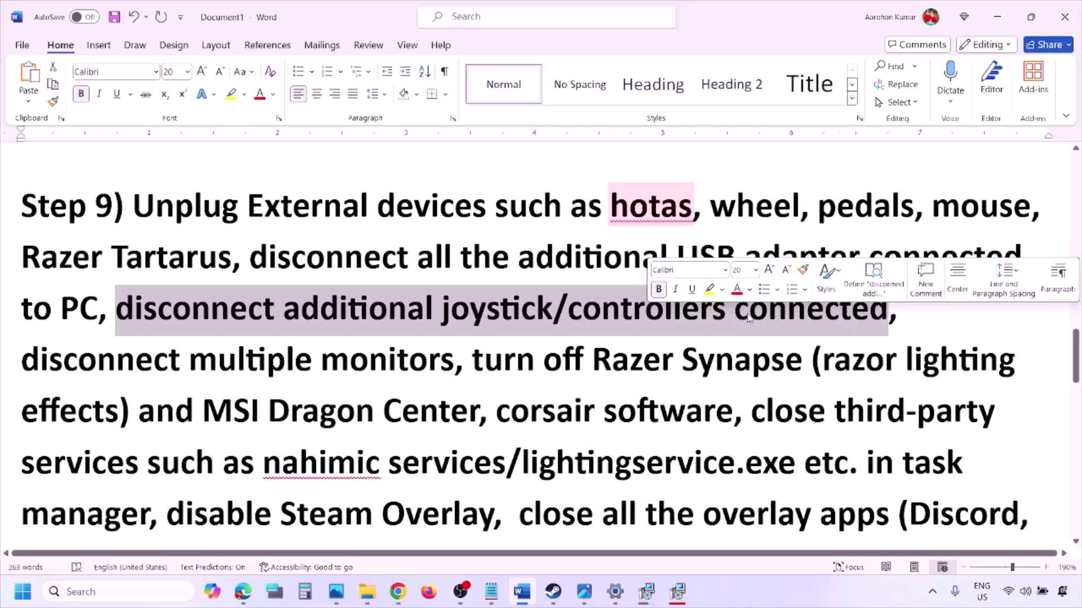
left_click(716, 352)
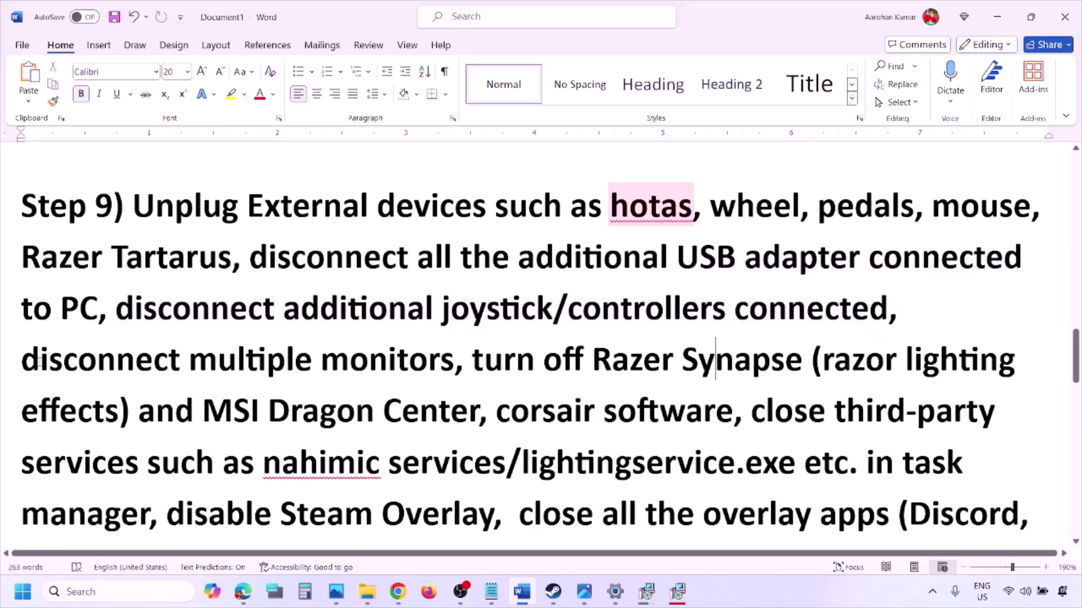
Highlight the Step 9 advice on disconnecting multiple monitors, turning off Razer Synapse and similar software, and closing third-party services.
left_click_drag(40, 362, 376, 365)
scroll(449, 321, "down", 1)
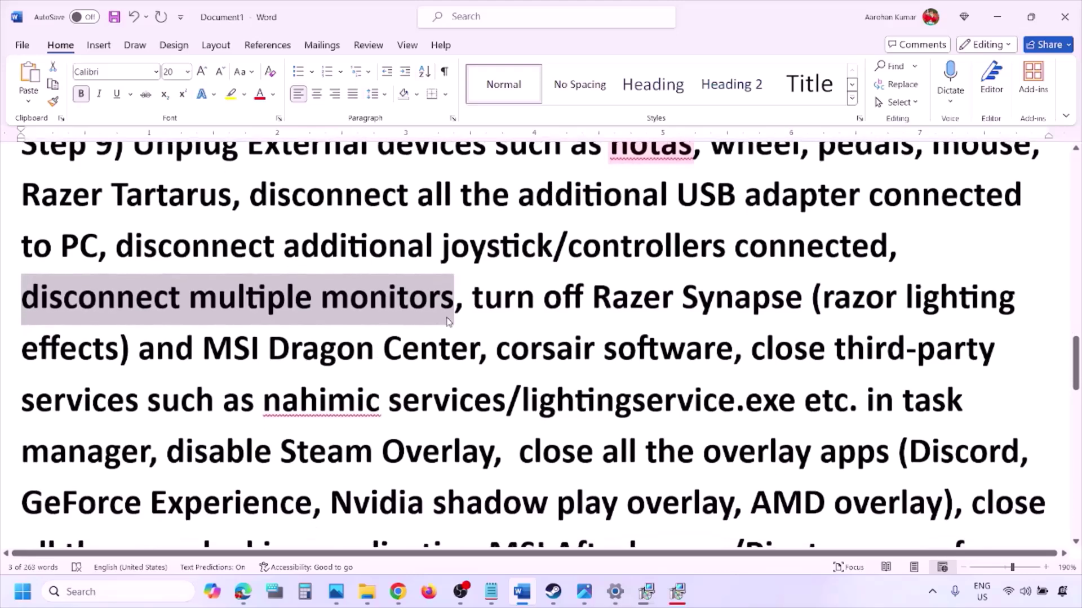
left_click_drag(473, 297, 150, 451)
scroll(169, 445, "down", 1)
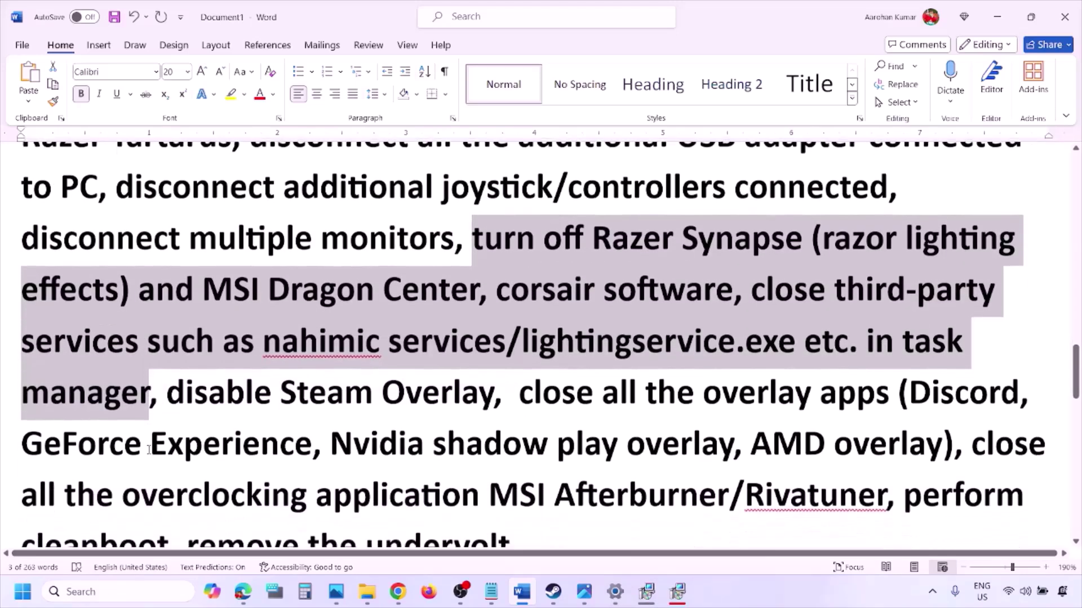
Highlight "disable Steam Overlay" in Step 9, and view the Steam screenshots starting from 0.png in Photos.
left_click_drag(203, 390, 493, 390)
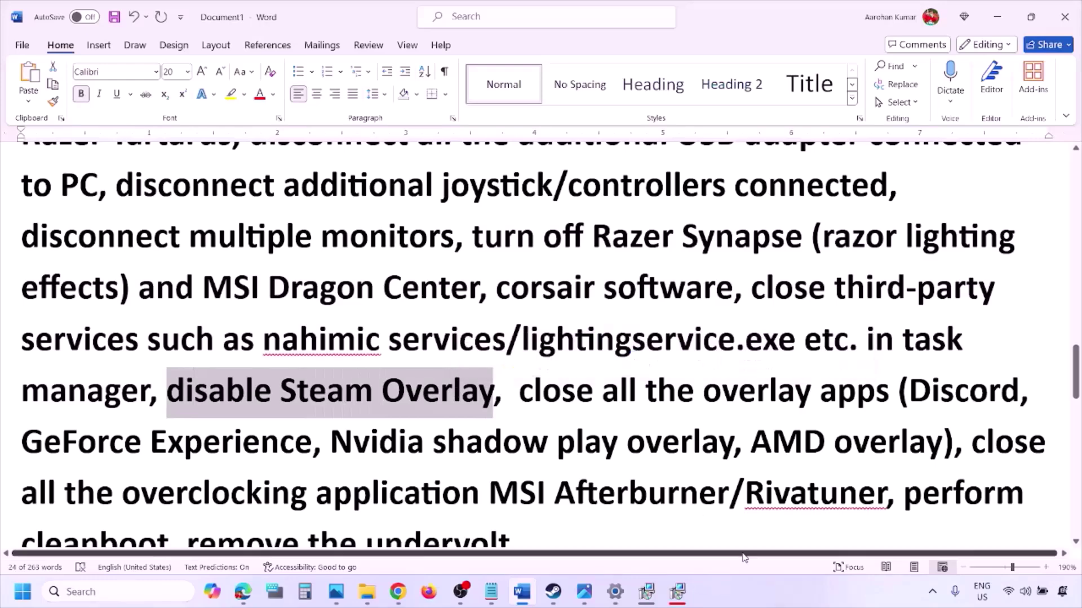
left_click(749, 598)
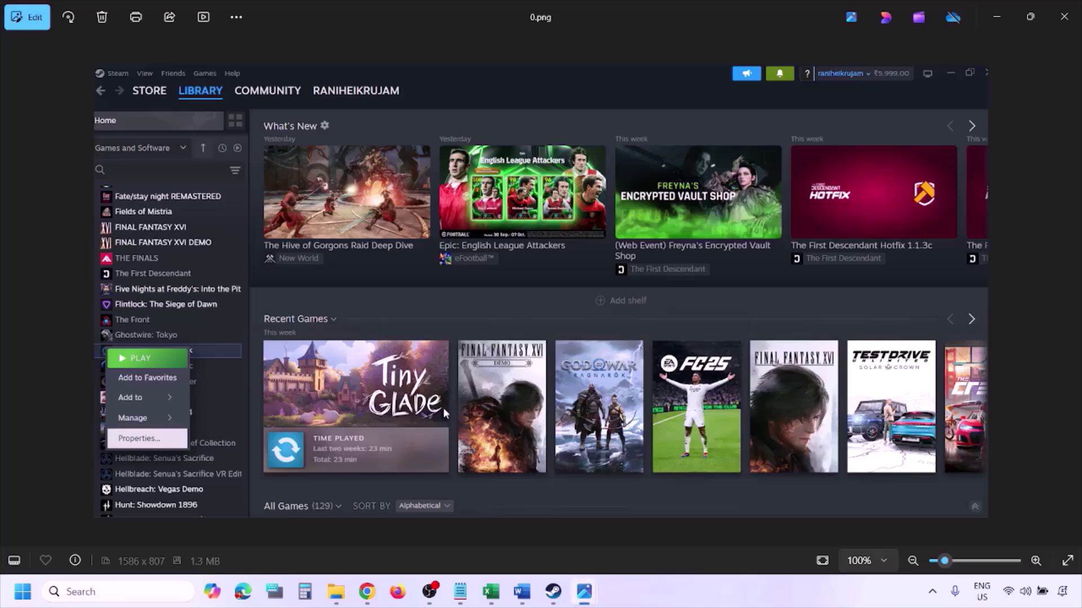
key("Right")
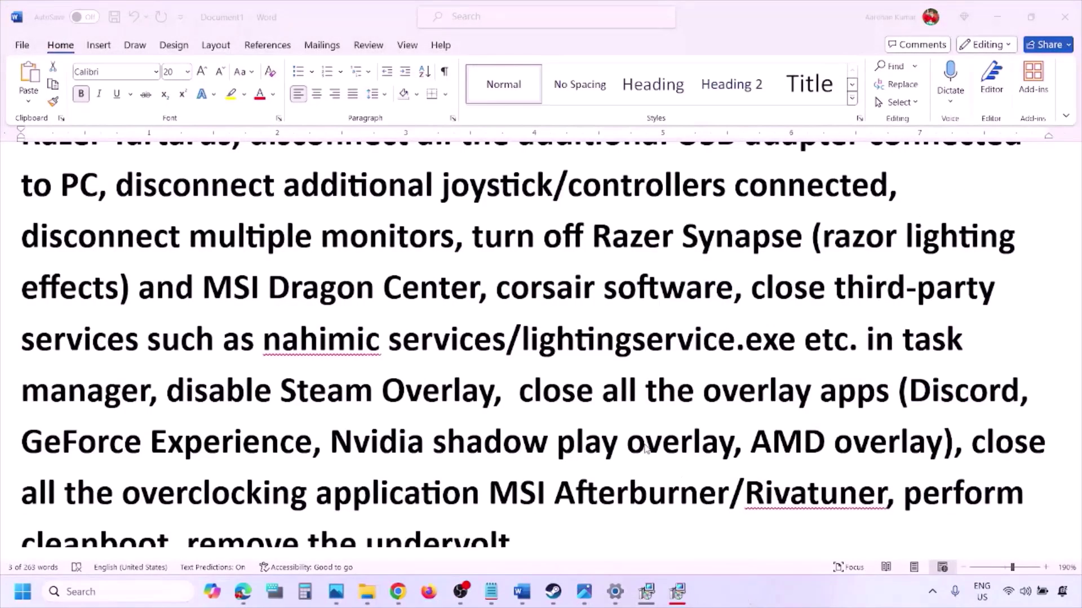
Switch to Discord's Game Overlay settings and turn off the in-game overlay.
scroll(647, 448, "down", 2)
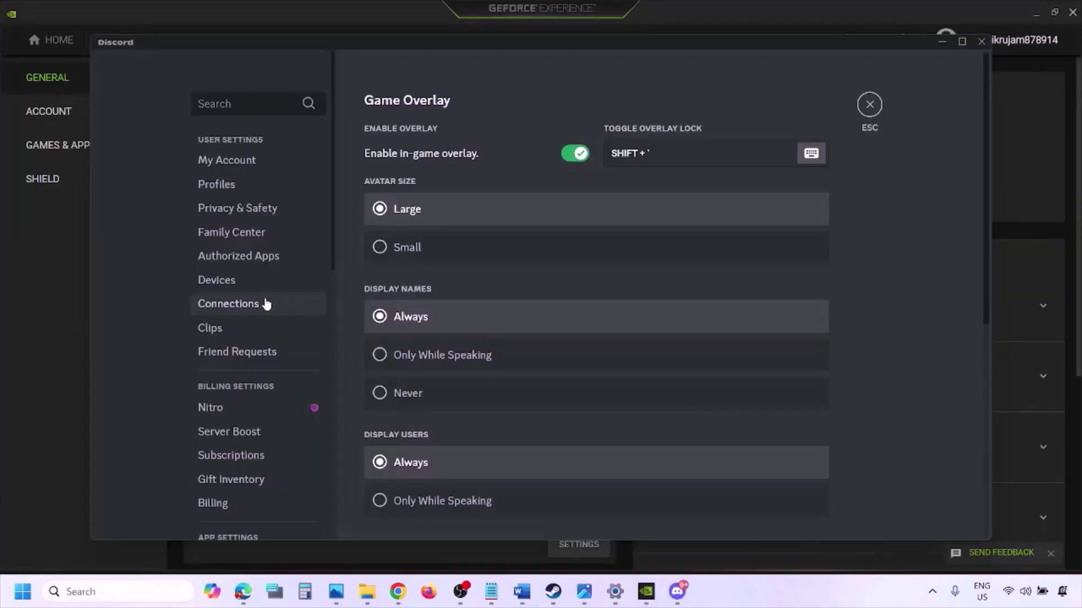
scroll(266, 304, "down", 10)
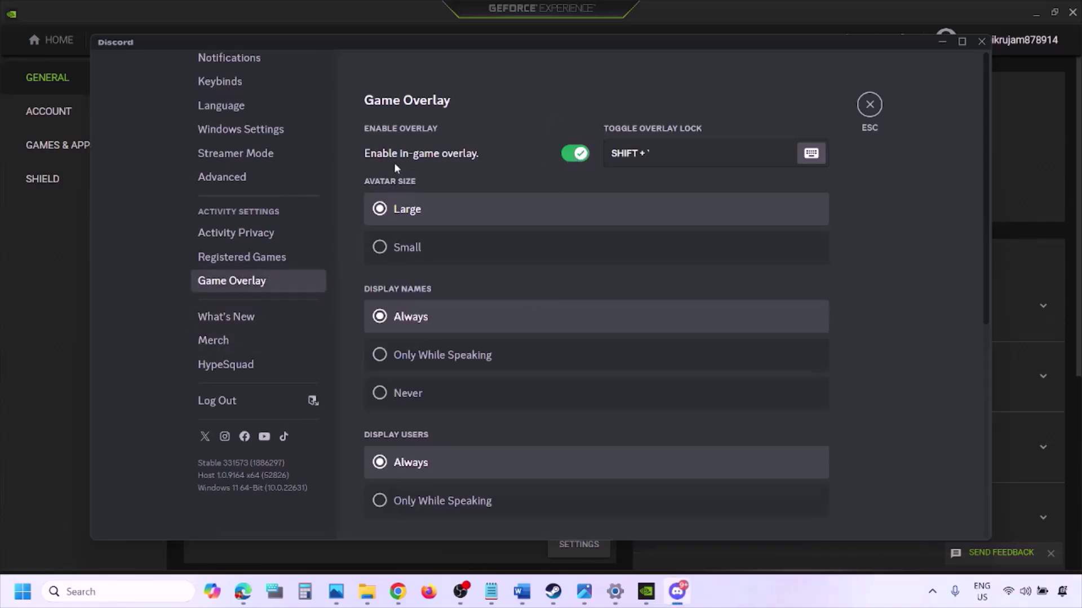
left_click(570, 154)
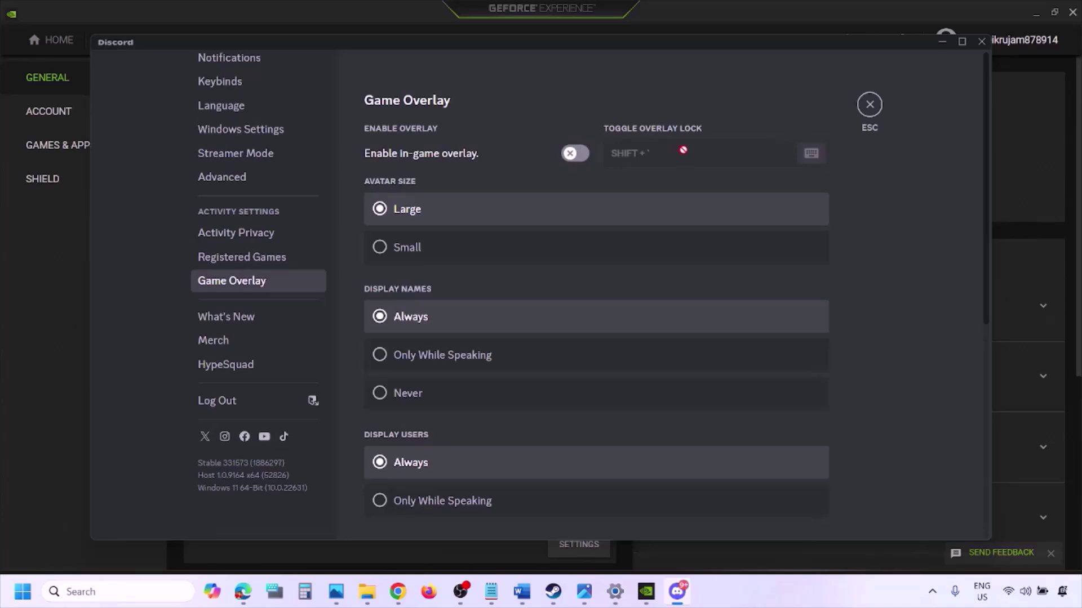
Switch to GeForce Experience and turn off the in-game overlay in its general settings.
left_click(648, 593)
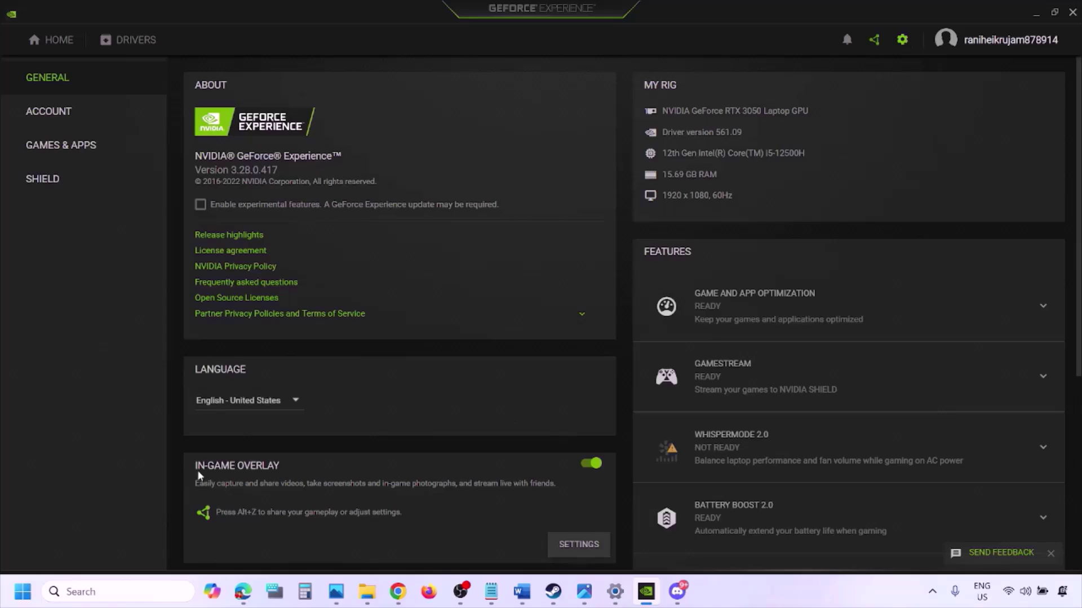
left_click(586, 466)
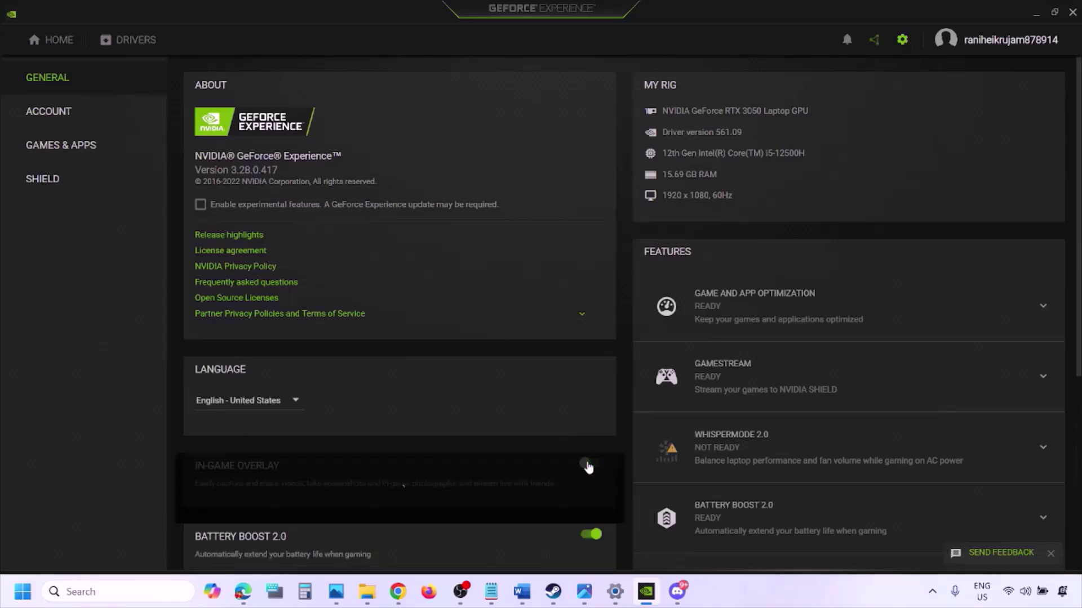
Return to the Word document and highlight "close all the overlay apps" in Step 9.
left_click(520, 597)
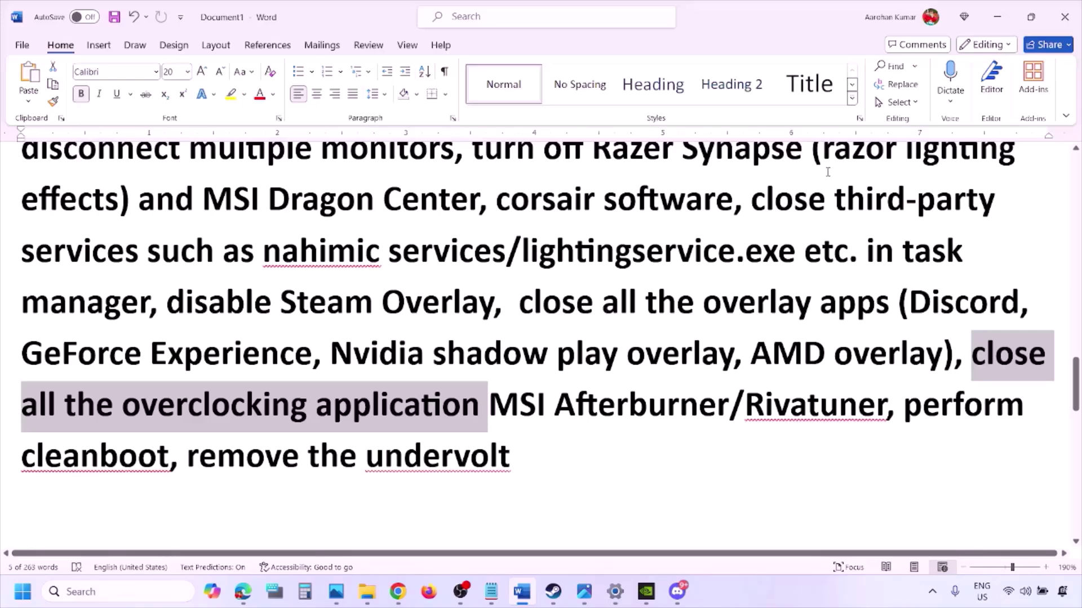
scroll(774, 227, "up", 2)
scroll(565, 327, "down", 1)
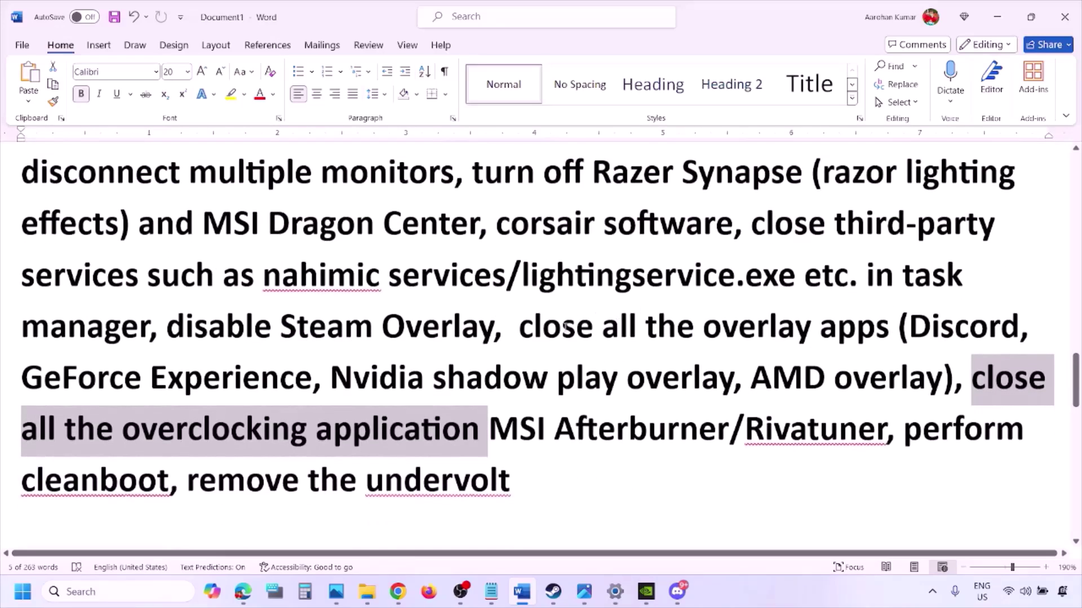
left_click_drag(534, 330, 845, 338)
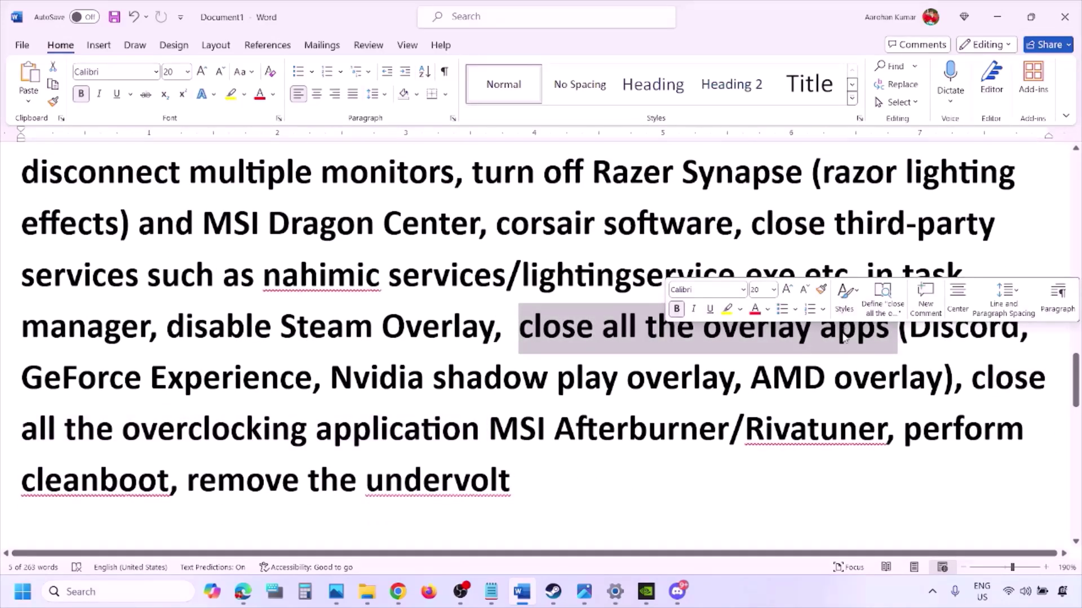
left_click(594, 331)
left_click_drag(523, 329, 896, 329)
Quit the Discord, NVIDIA and Logitech G HUB apps running in the background.
left_click(933, 593)
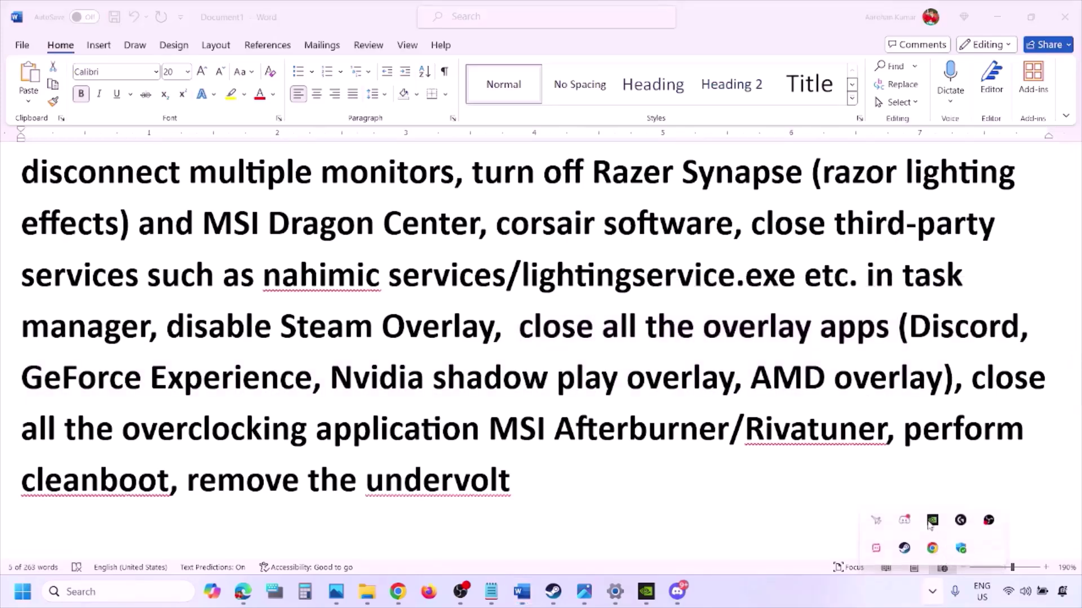
right_click(905, 528)
left_click(952, 514)
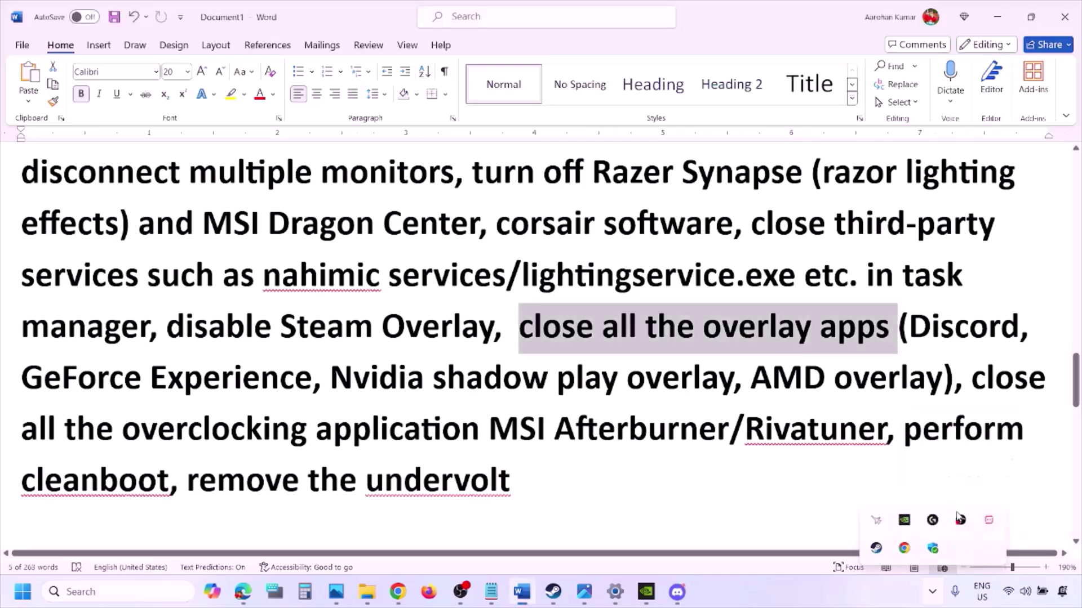
right_click(904, 523)
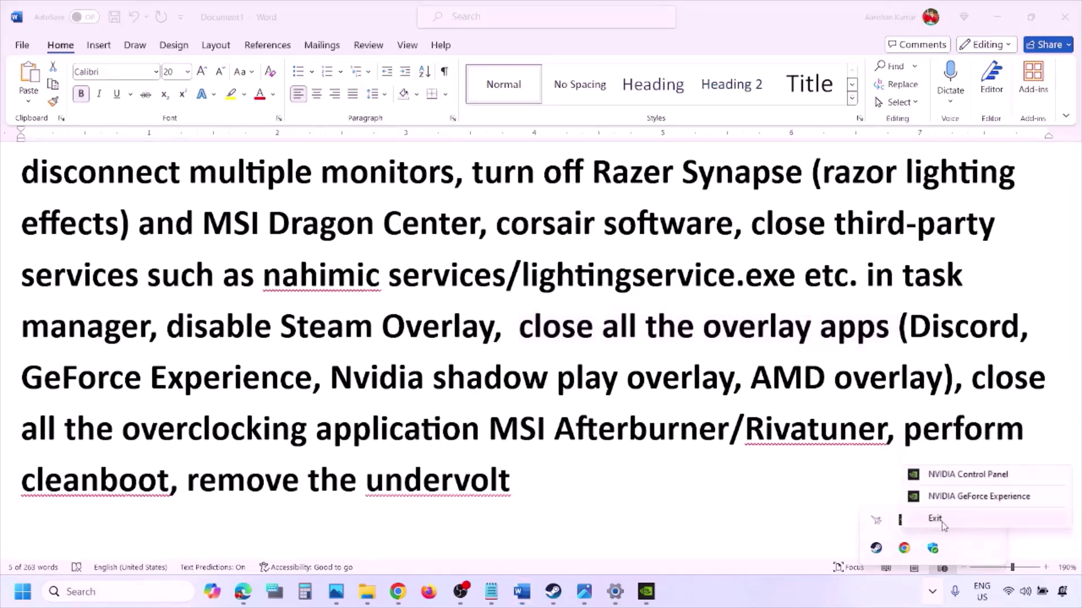
left_click(937, 519)
right_click(903, 523)
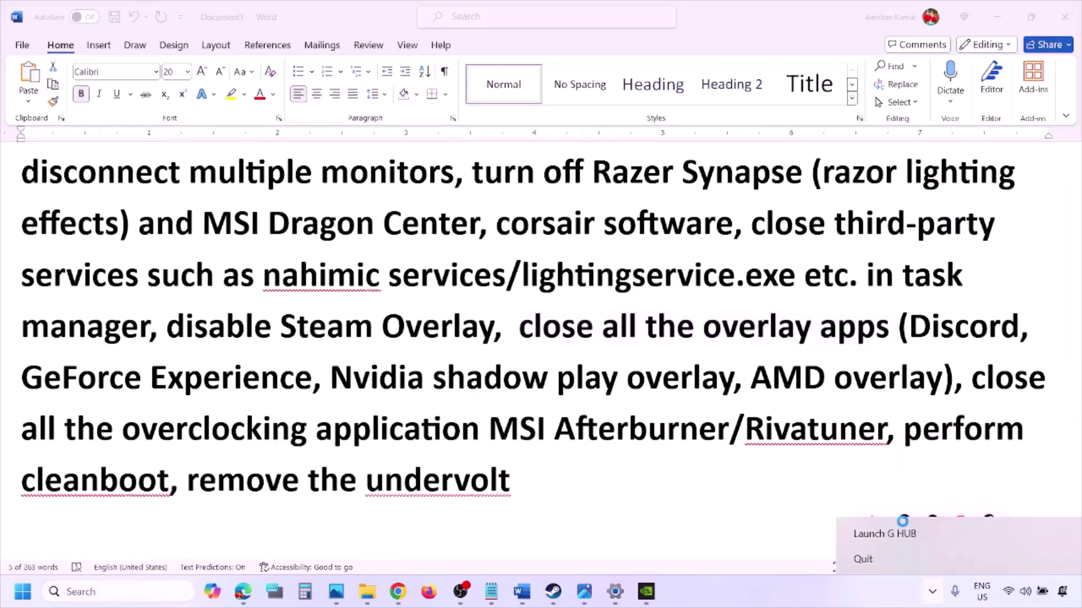
left_click(894, 560)
Highlight "close all the overlay apps" again and quit the remaining background app with the pink icon.
left_click_drag(518, 330, 897, 333)
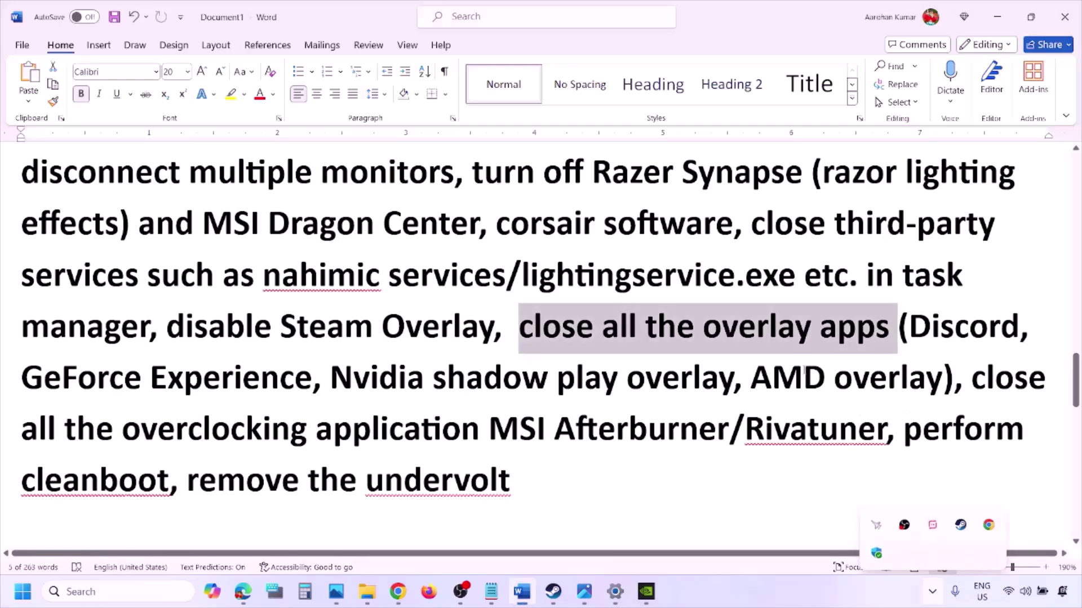
left_click(933, 592)
right_click(932, 522)
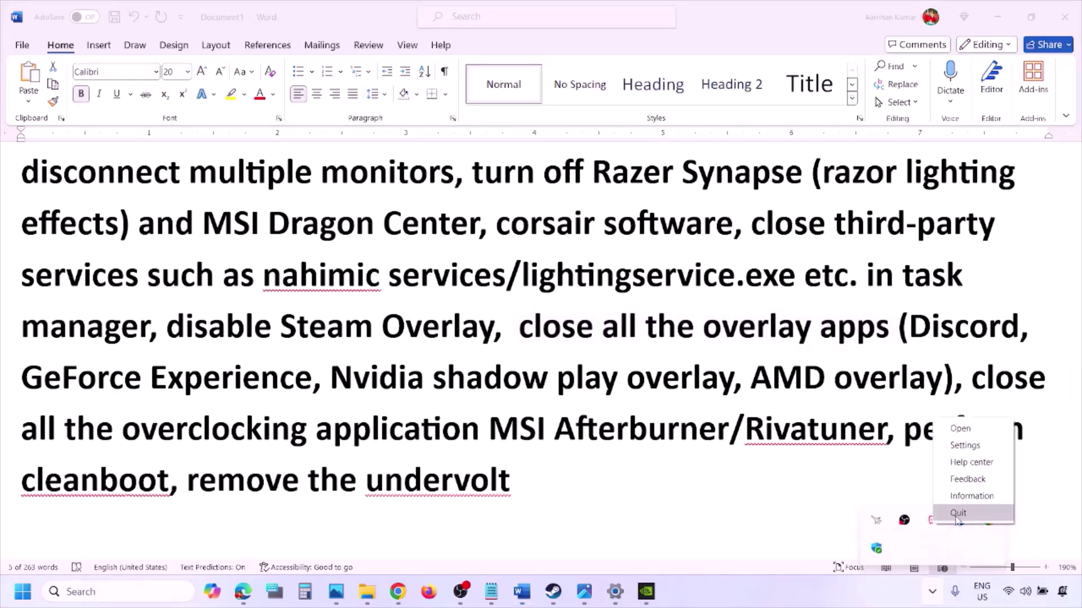
left_click(958, 514)
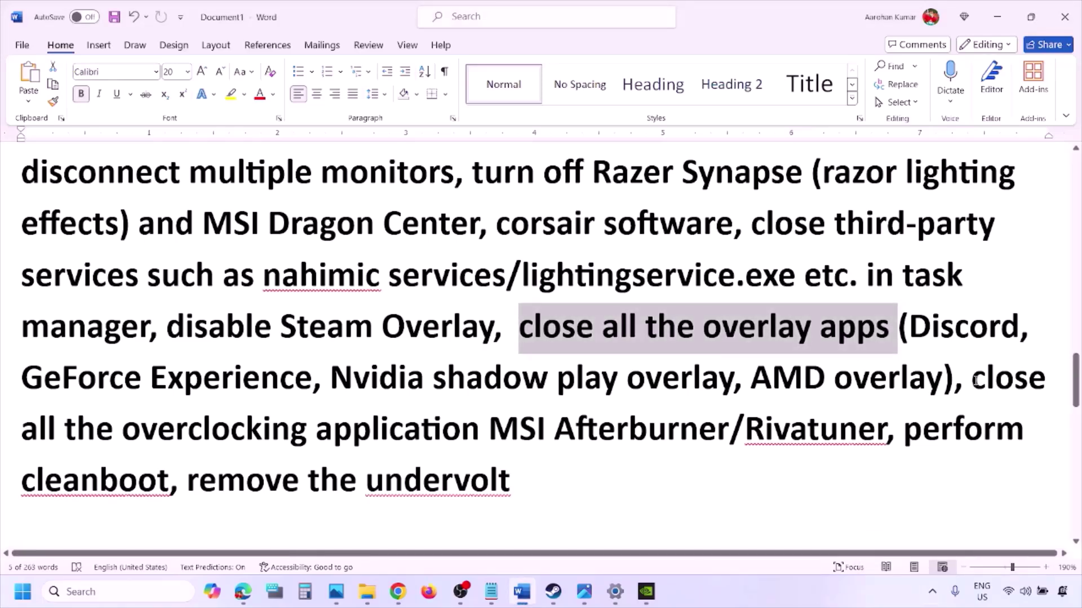
Highlight "close all the overclocking application" in Step 9 and close the overclocking utility running in the background.
left_click_drag(973, 380, 520, 431)
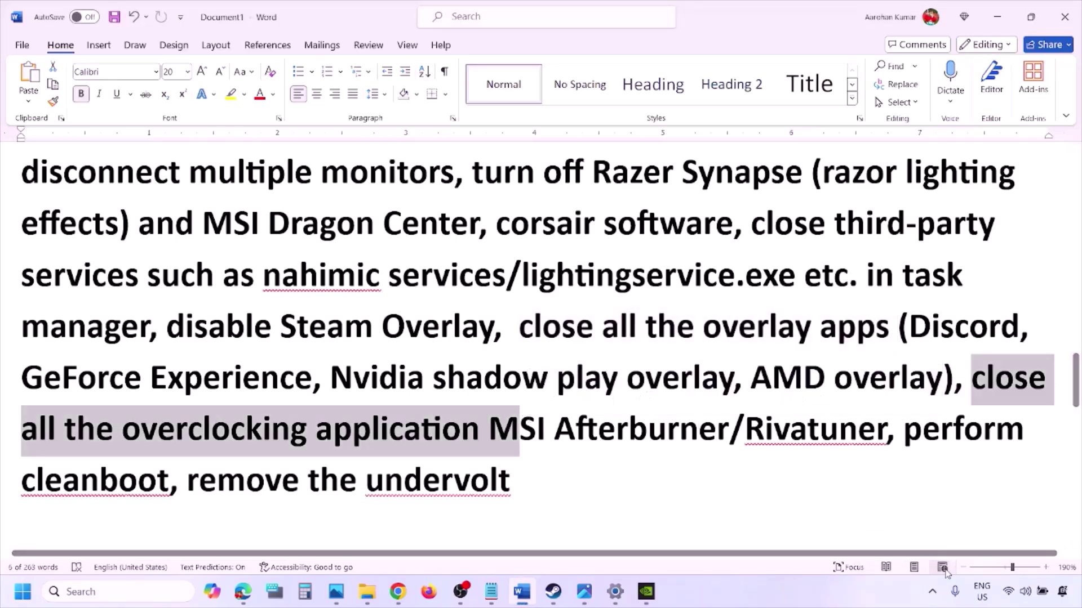
left_click(936, 588)
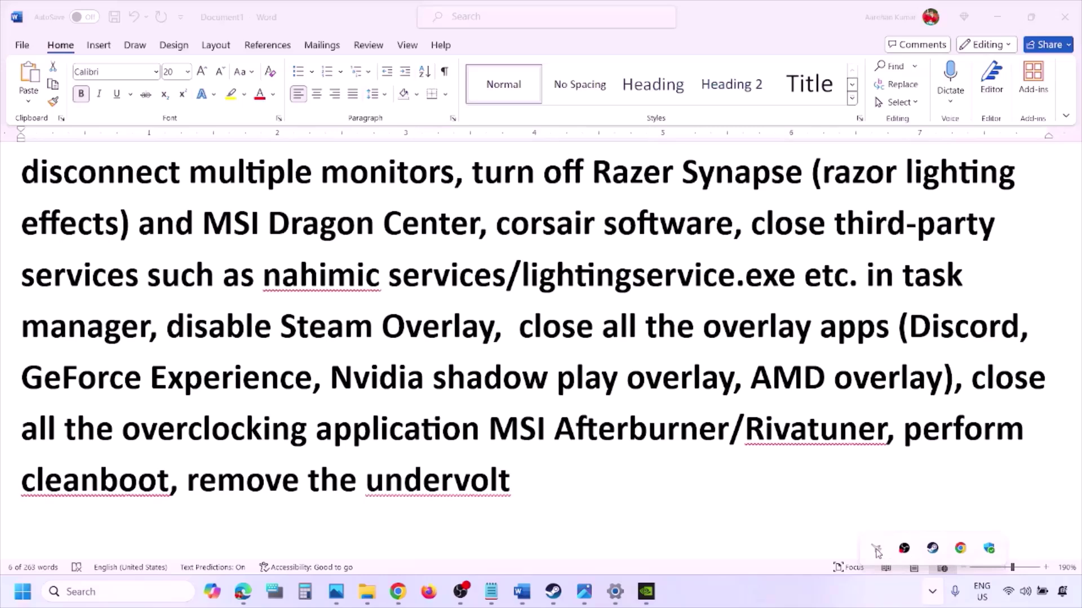
right_click(874, 550)
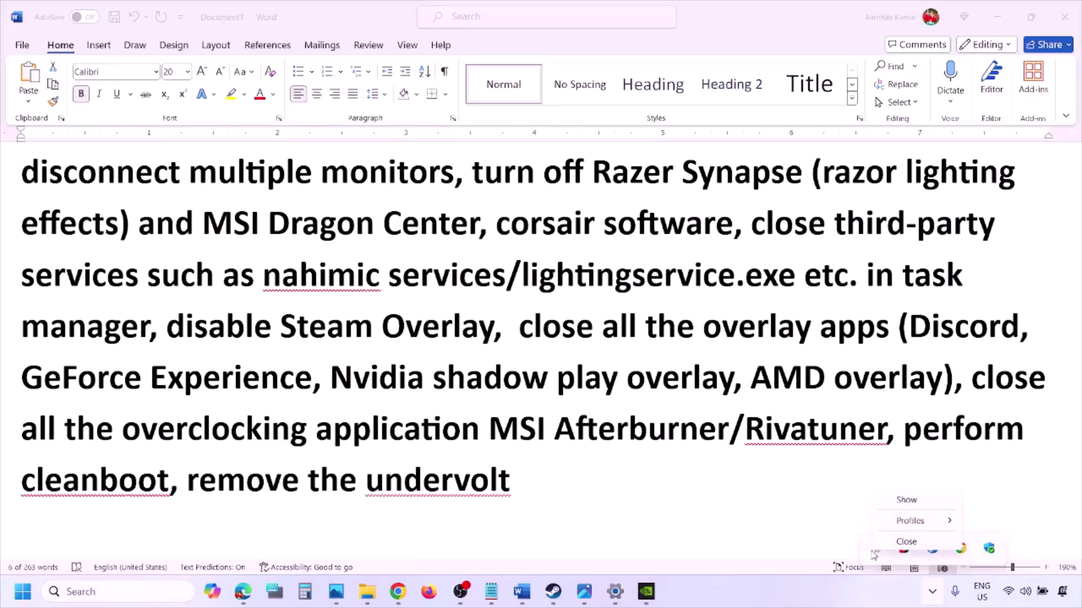
left_click(911, 542)
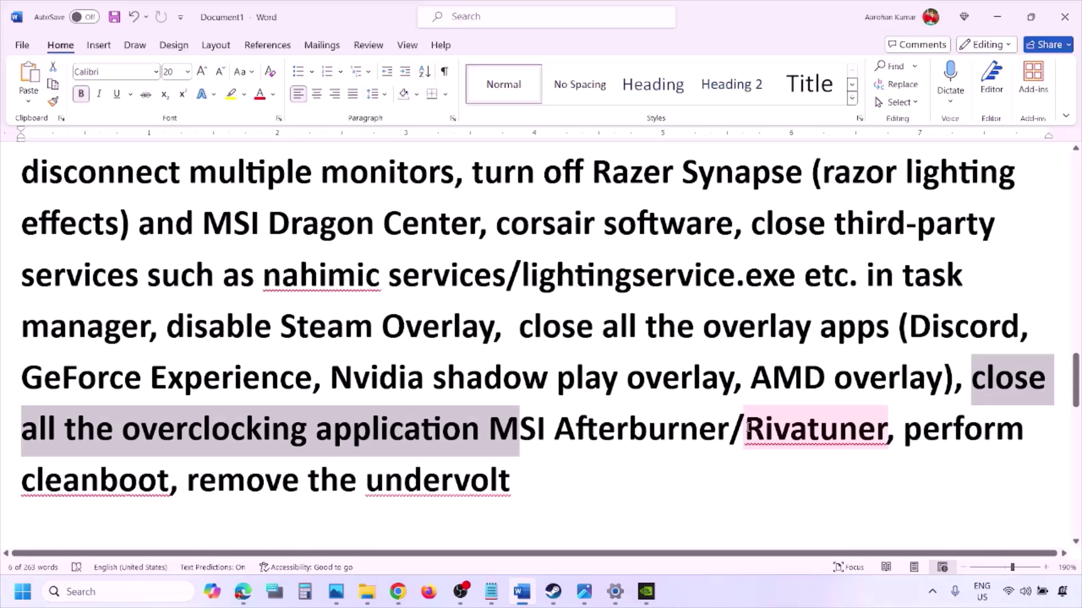
Highlight the clean boot advice in Step 9, search Windows for "system" and open System Configuration.
left_click_drag(747, 428, 995, 431)
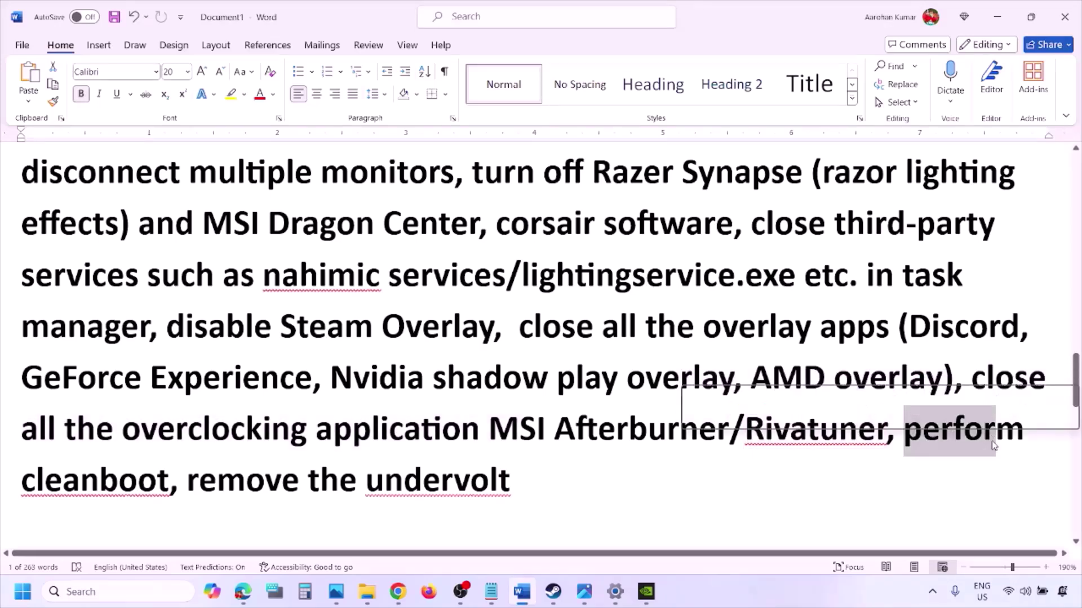
left_click(83, 591)
type("ystem")
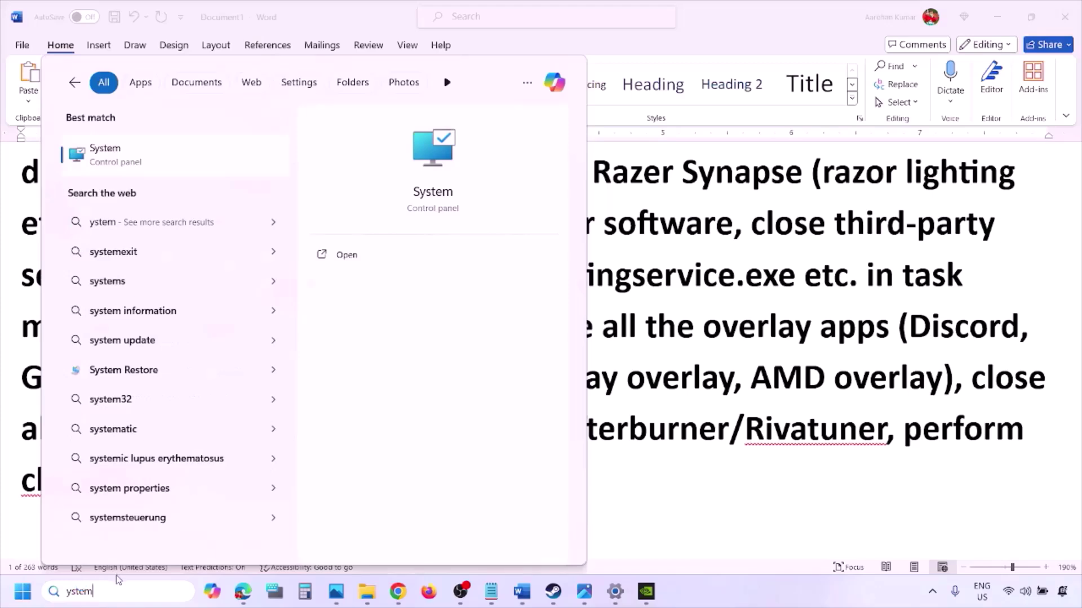
type("s")
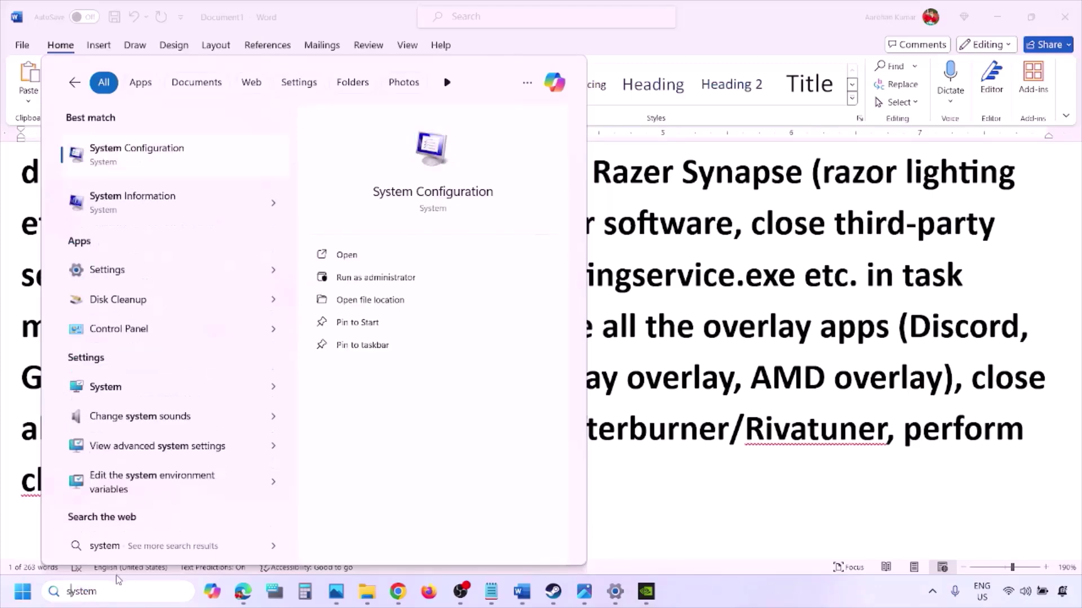
key("Escape")
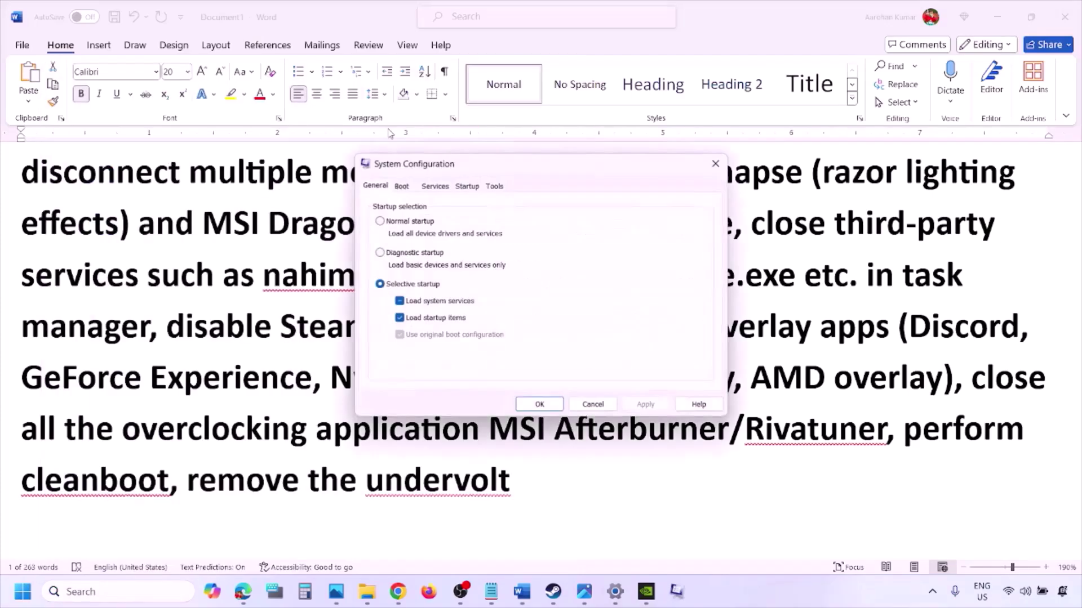
Hide all Microsoft services in the System Configuration services list and accept the configuration.
left_click(443, 187)
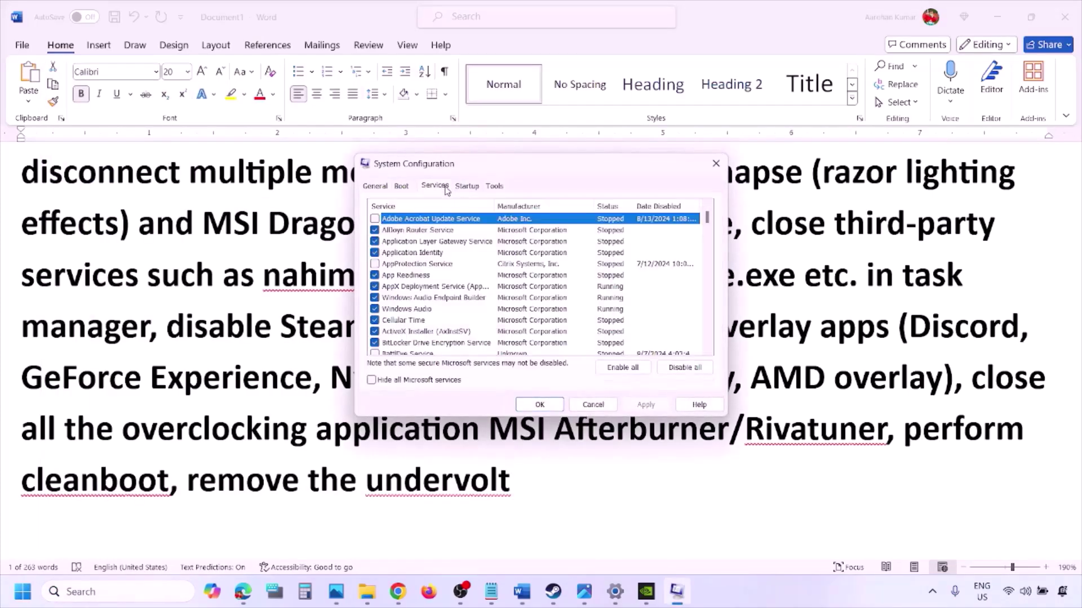
left_click(372, 383)
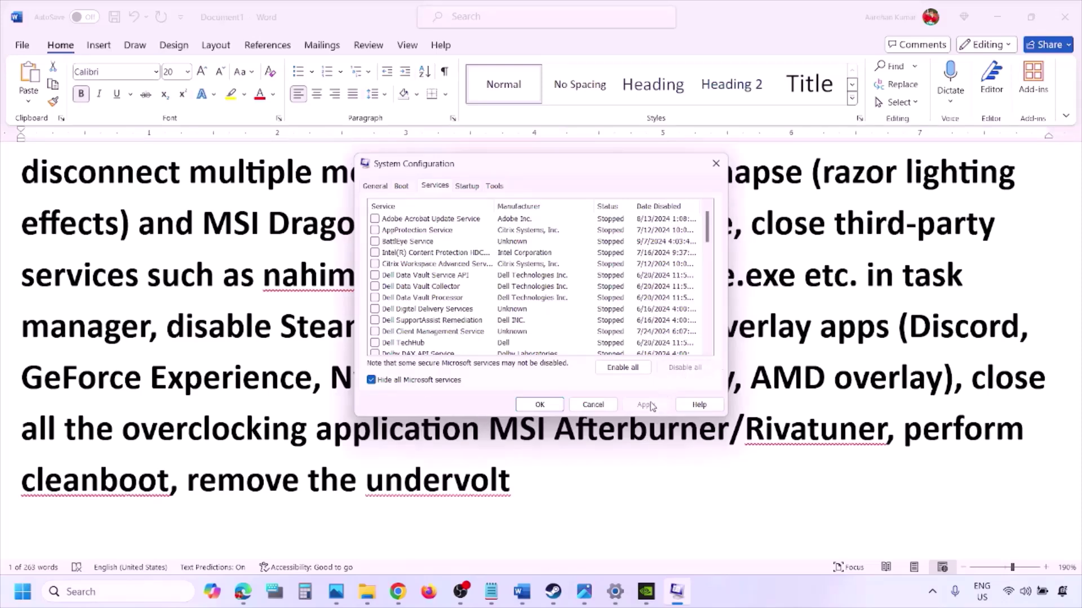
left_click(546, 404)
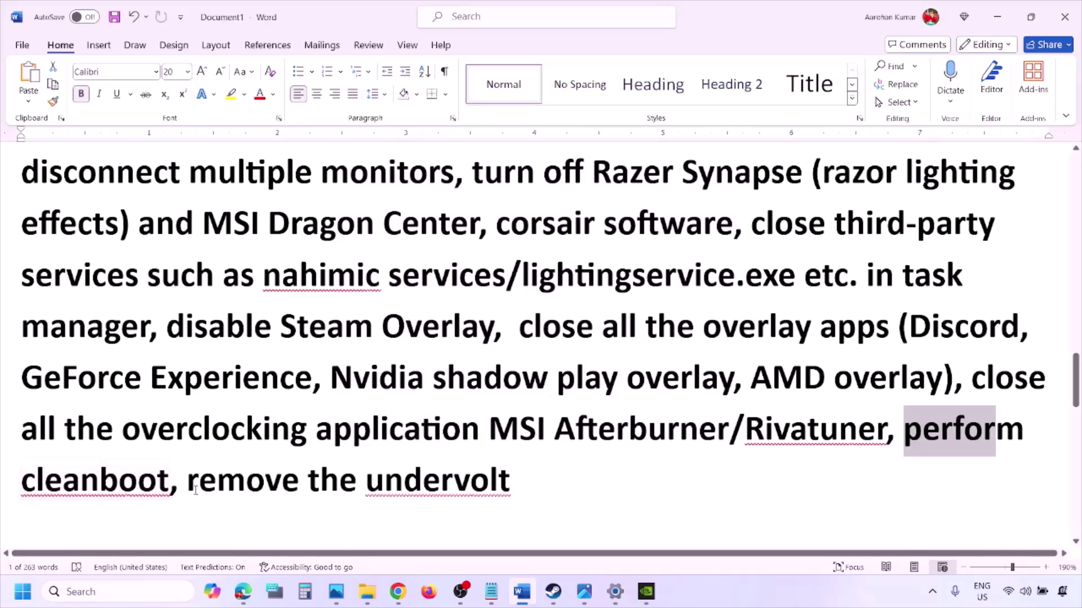
Highlight "remove the undervolt" in Step 9 and the Step 10 heading "Increase the Virtual Memory".
left_click_drag(190, 484, 489, 475)
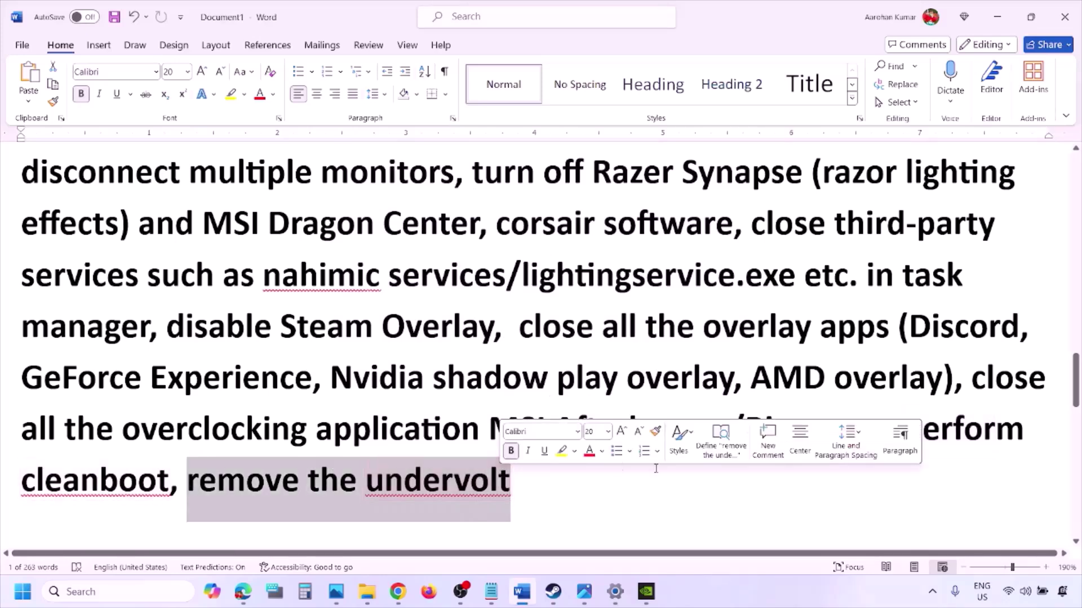
left_click(676, 480)
scroll(677, 480, "down", 5)
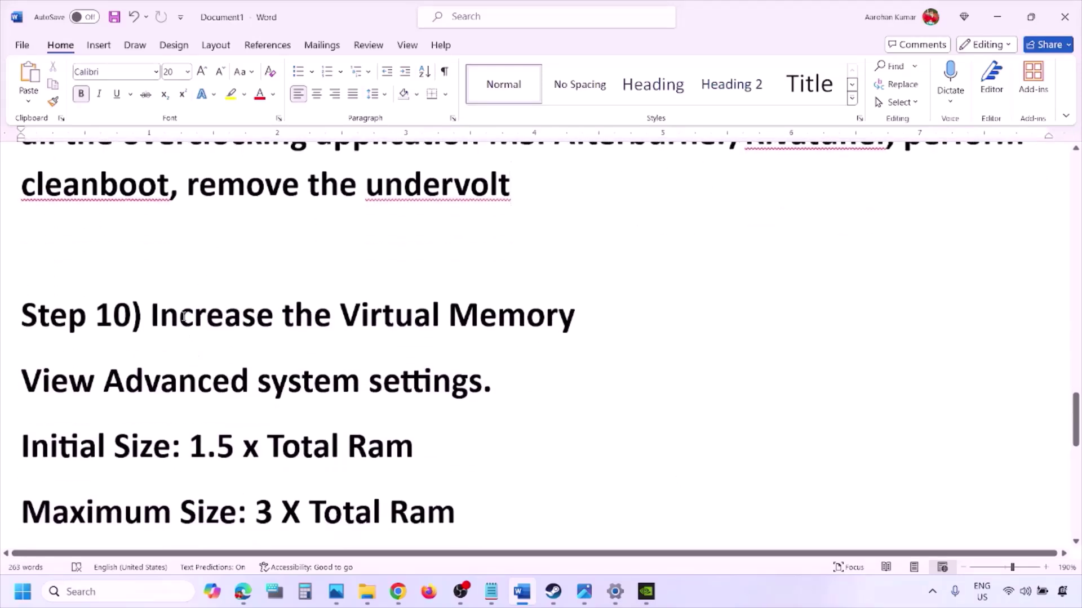
left_click_drag(151, 315, 576, 316)
left_click(724, 599)
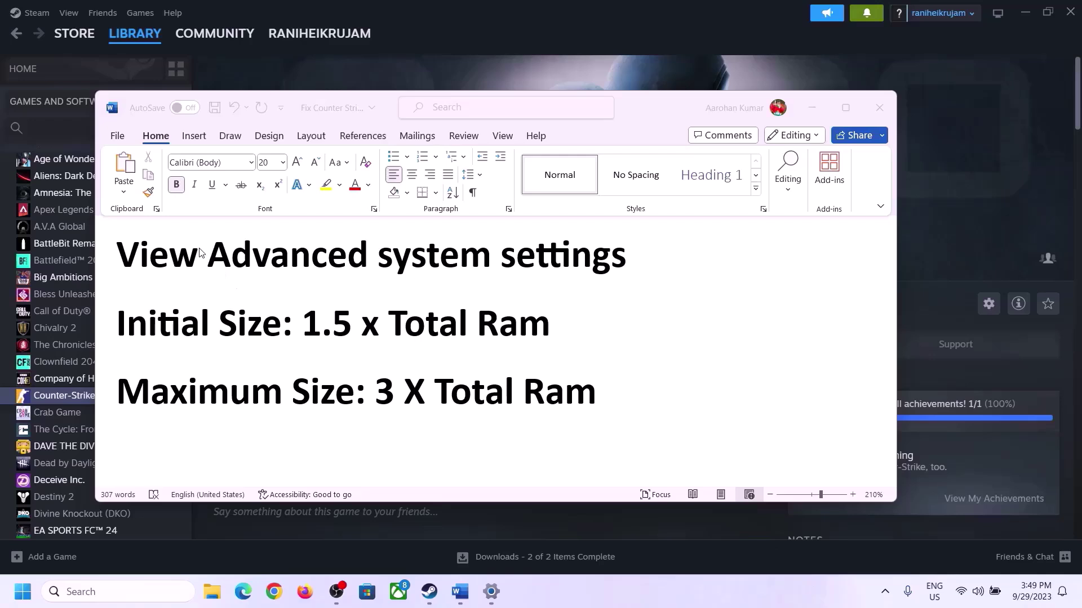
Copy "View Advanced system settings" from the Word document, search Windows for it and open the matching control panel item.
left_click(153, 258)
left_click_drag(128, 260, 597, 269)
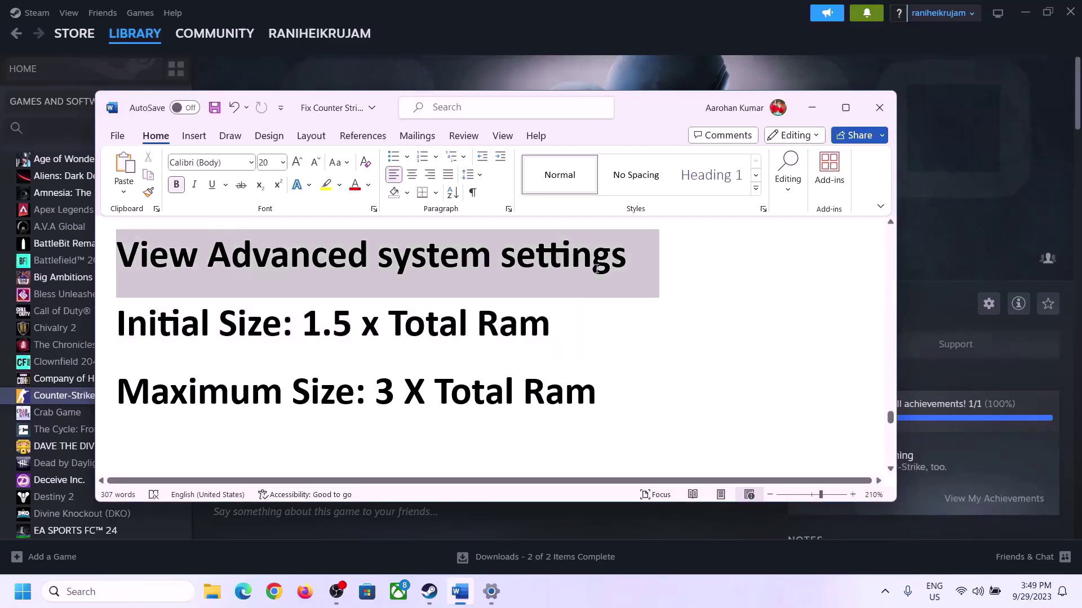
key("ctrl+c")
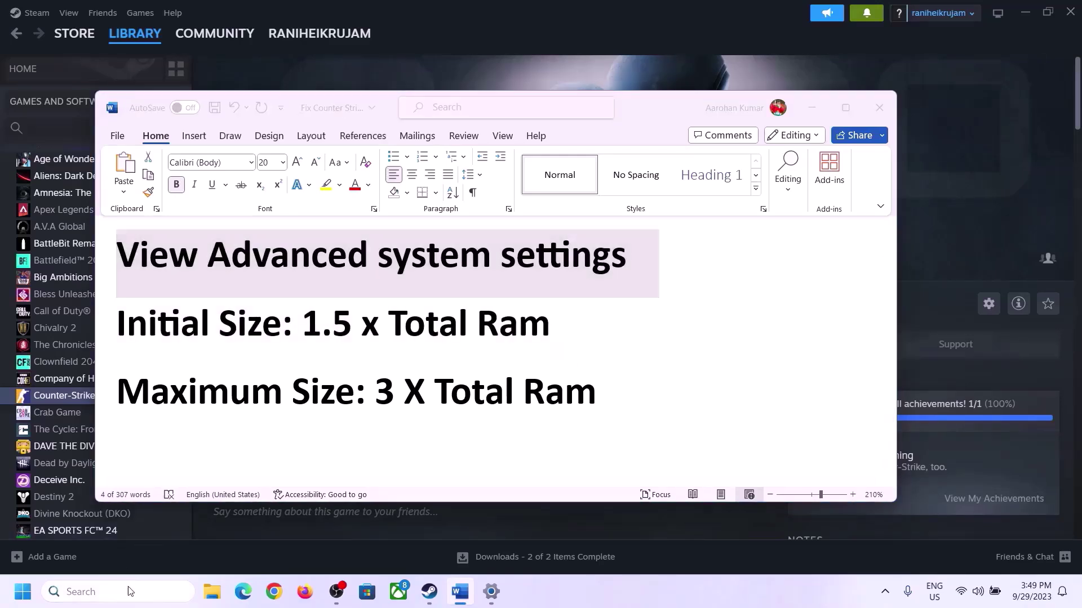
left_click(128, 591)
key("ctrl+v")
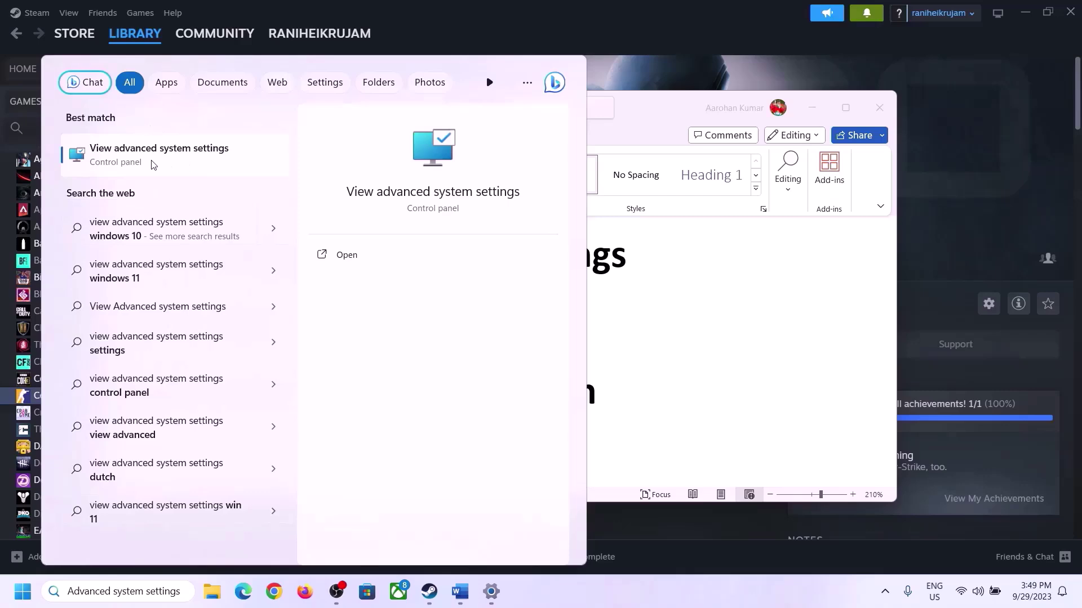
left_click(152, 162)
Open the Virtual Memory settings from the advanced Performance Options.
left_click_drag(225, 108, 484, 197)
left_click(604, 287)
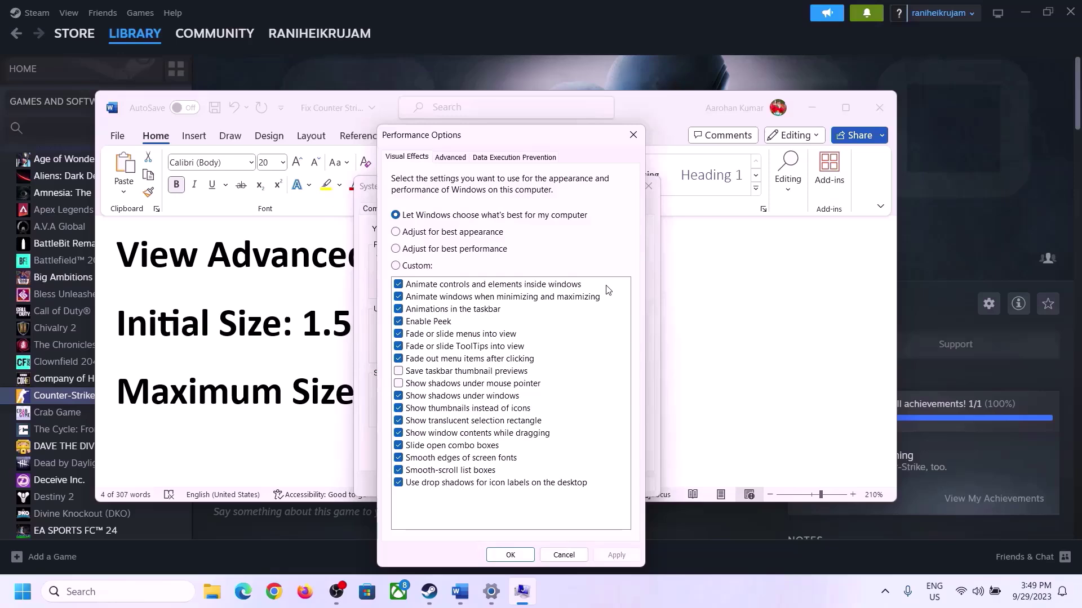
left_click(454, 159)
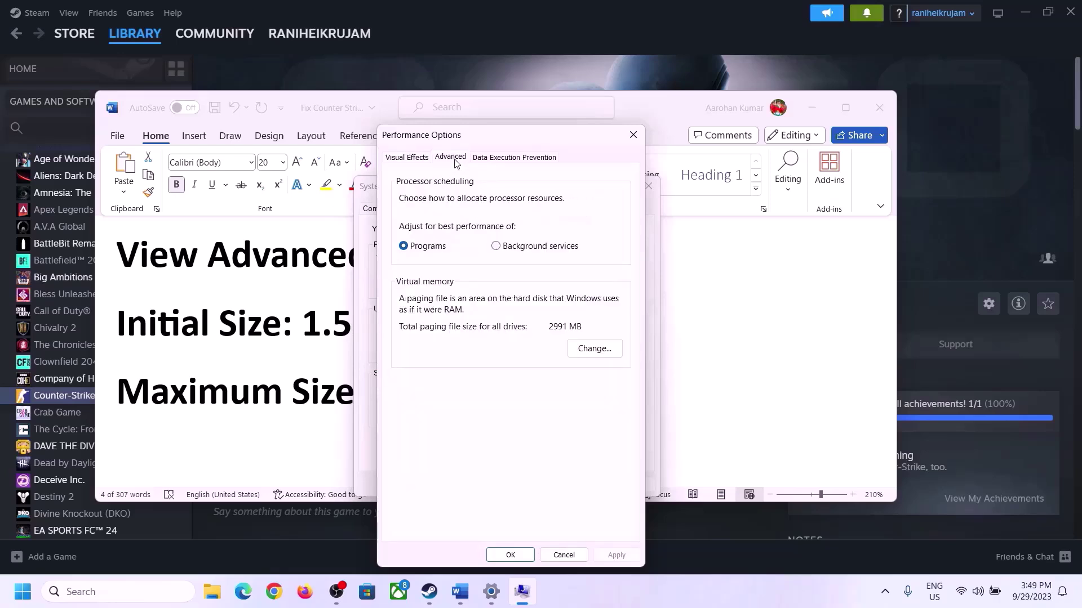
left_click(597, 349)
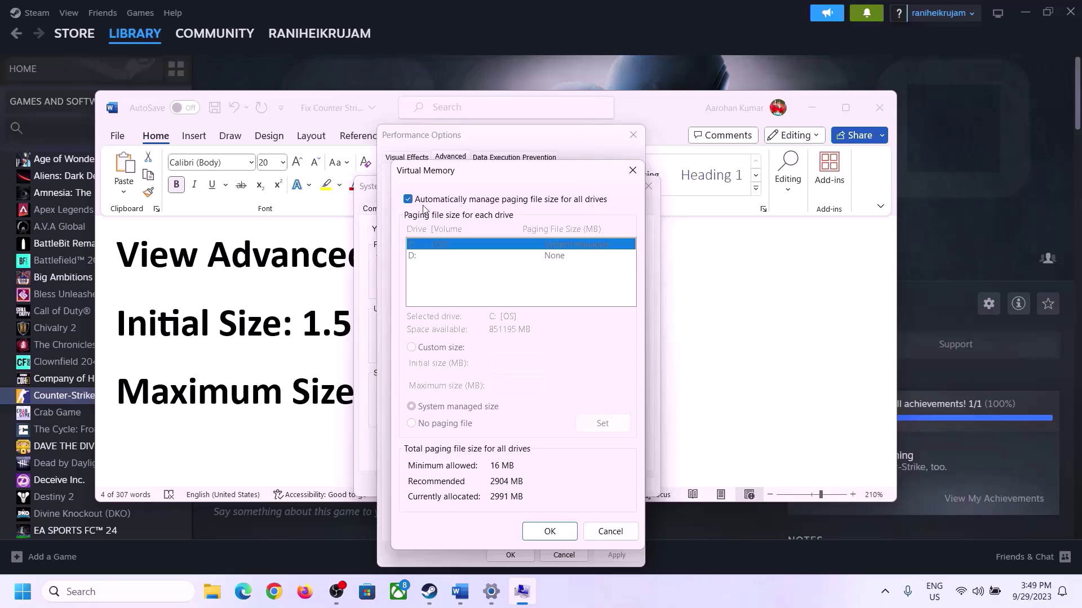
Replace automatic paging file management with a custom size for drive C: and highlight "1.5 x Total Ram" in the Word document.
left_click(408, 199)
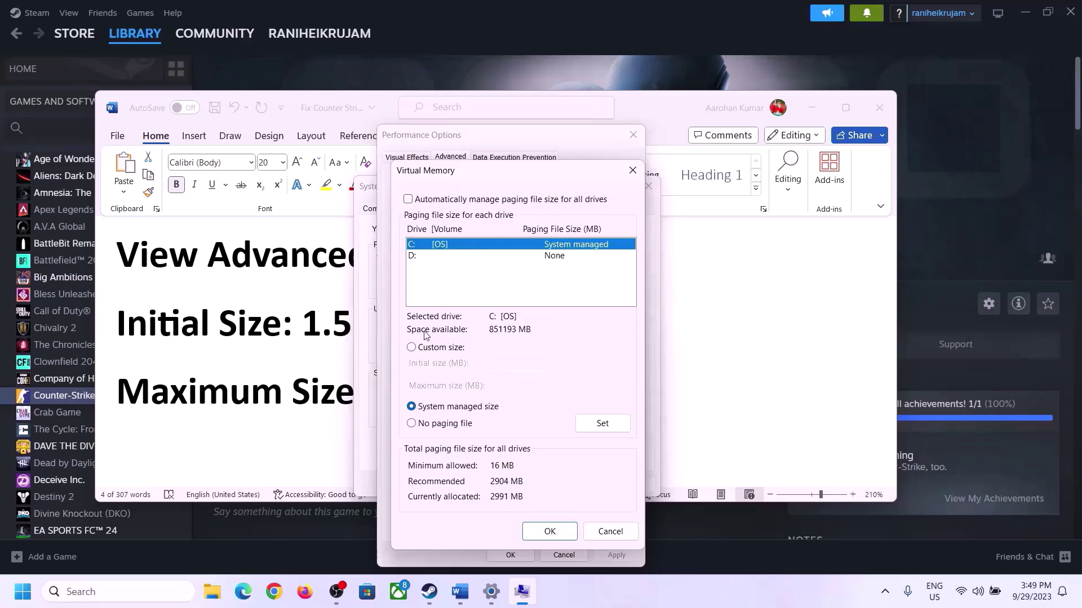
left_click(411, 348)
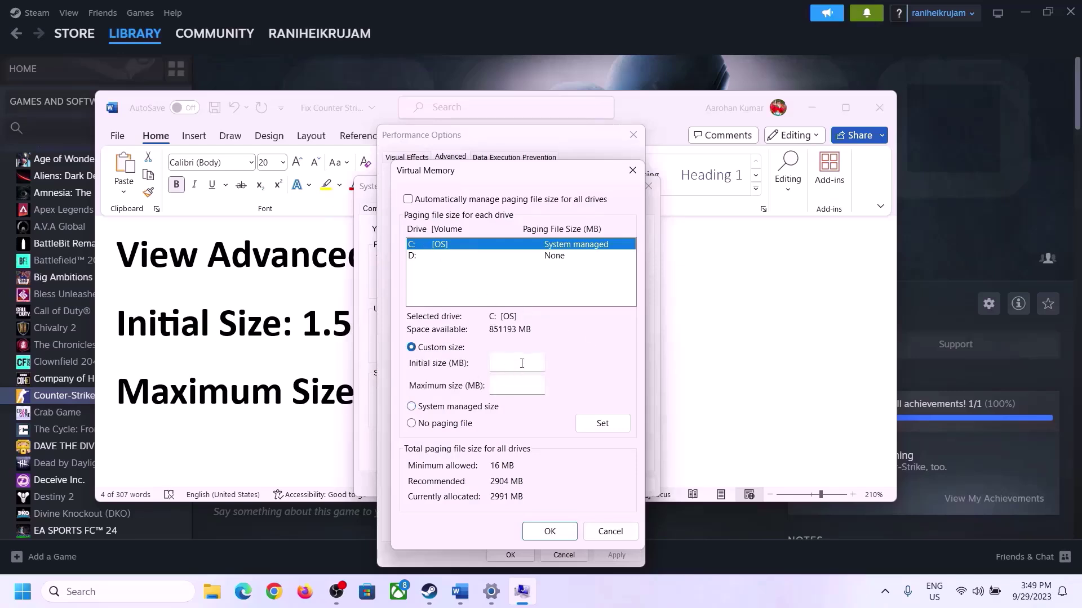
left_click(295, 337)
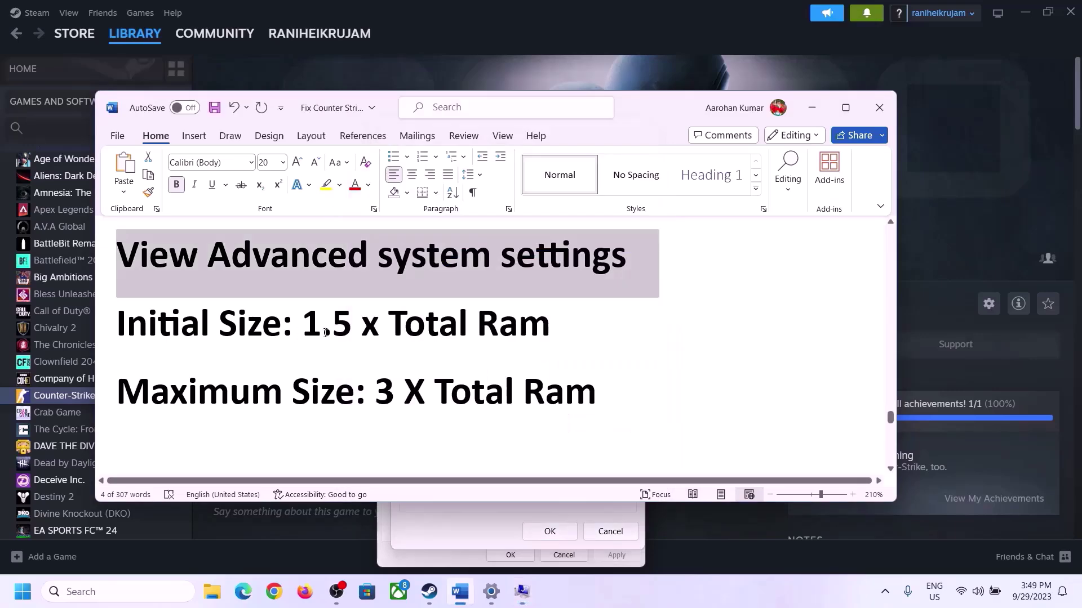
left_click_drag(302, 330, 502, 337)
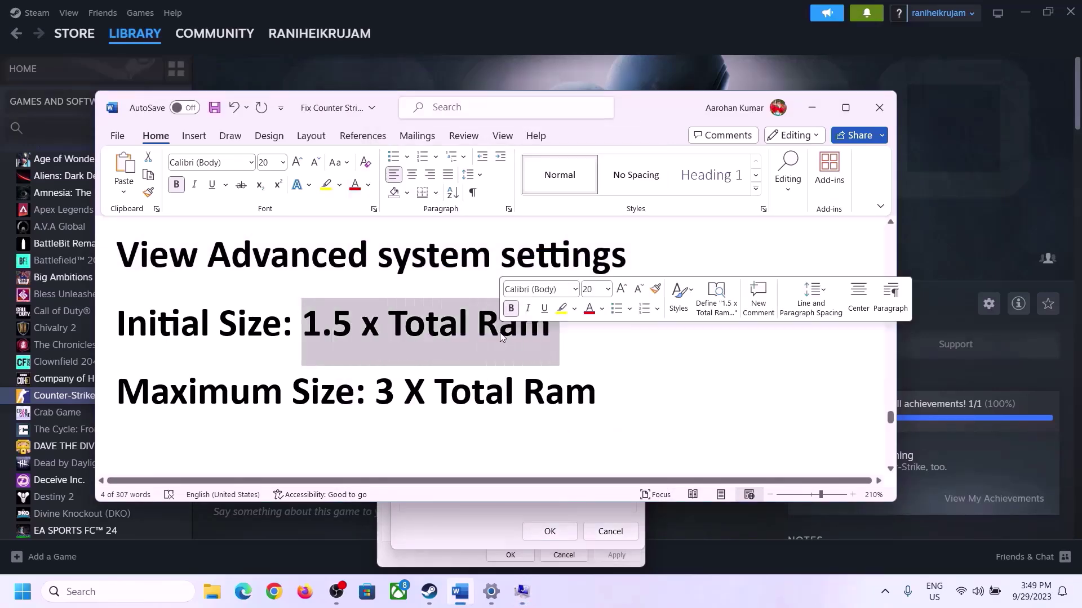
Open the System About page in Windows Settings and highlight the installed RAM amount.
left_click(492, 591)
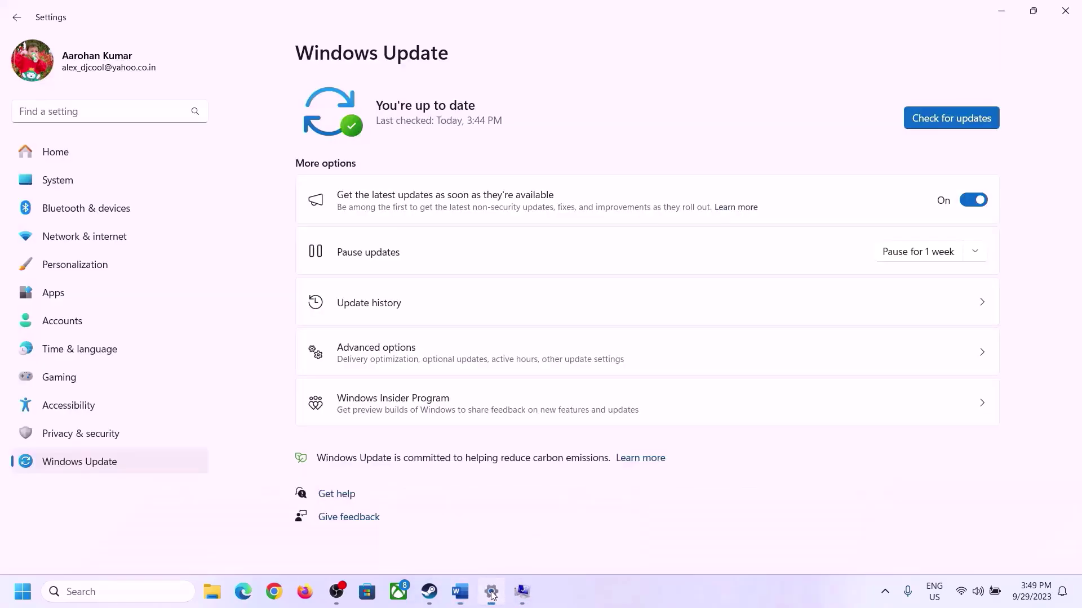
left_click(51, 180)
scroll(395, 417, "down", 8)
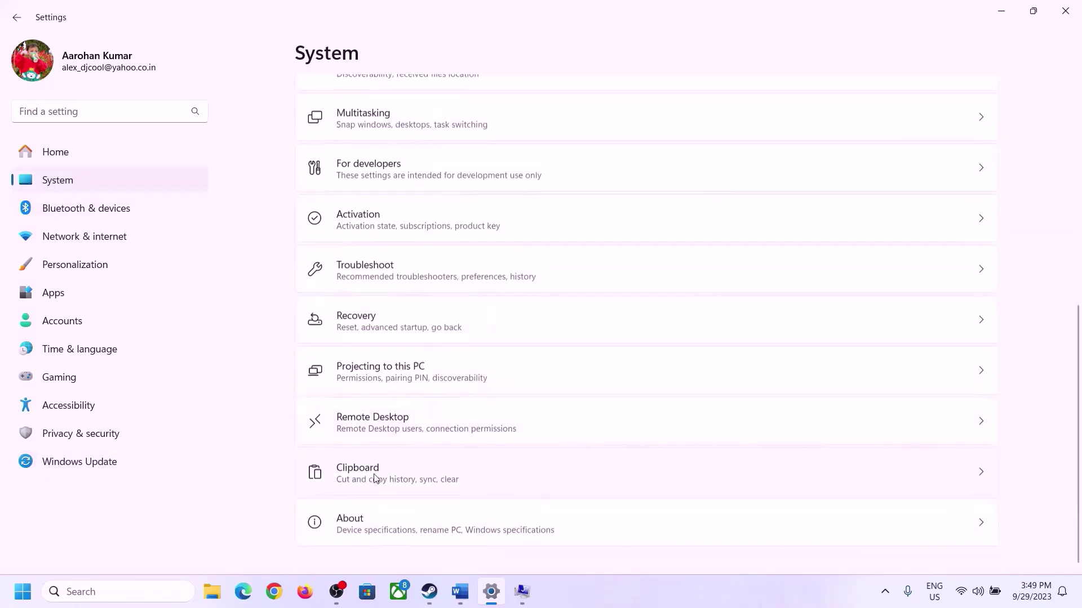
left_click(356, 532)
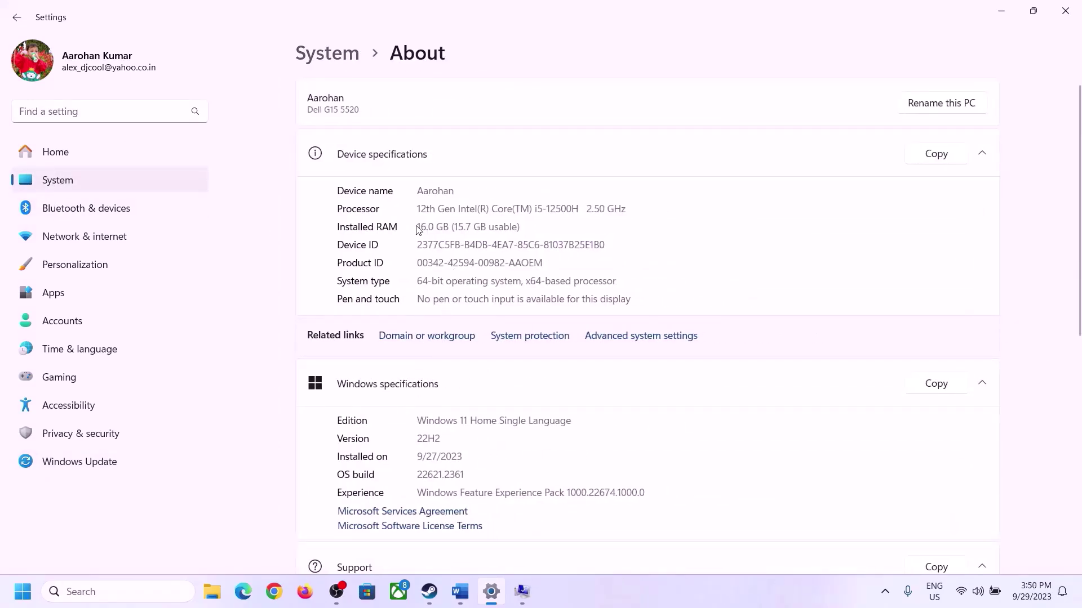
left_click_drag(425, 226, 412, 229)
left_click(426, 226)
left_click_drag(426, 226, 411, 226)
Launch Calculator through the Run dialog and place its window beside the Virtual Memory dialog.
left_click(522, 591)
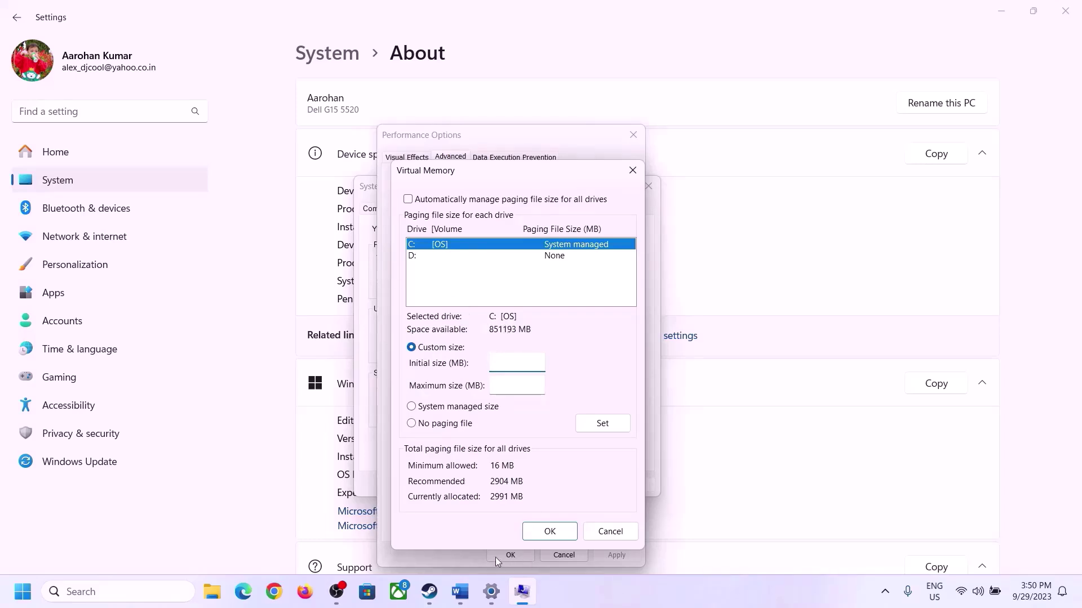
mouse_move(481, 573)
mouse_move(488, 521)
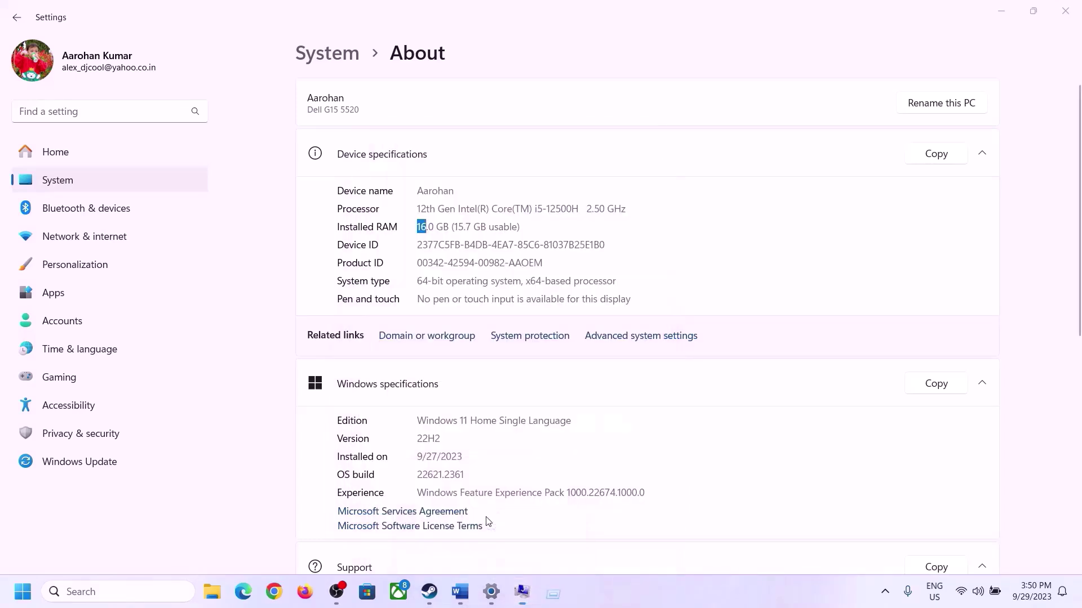
key("super+r")
type("cal")
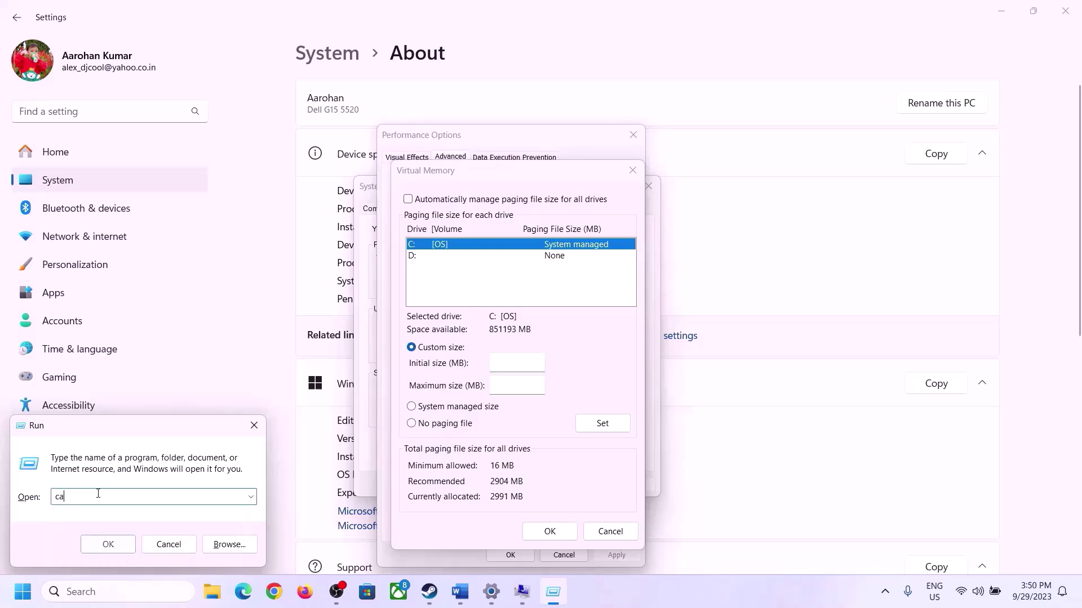
left_click(107, 544)
left_click_drag(135, 21, 790, 186)
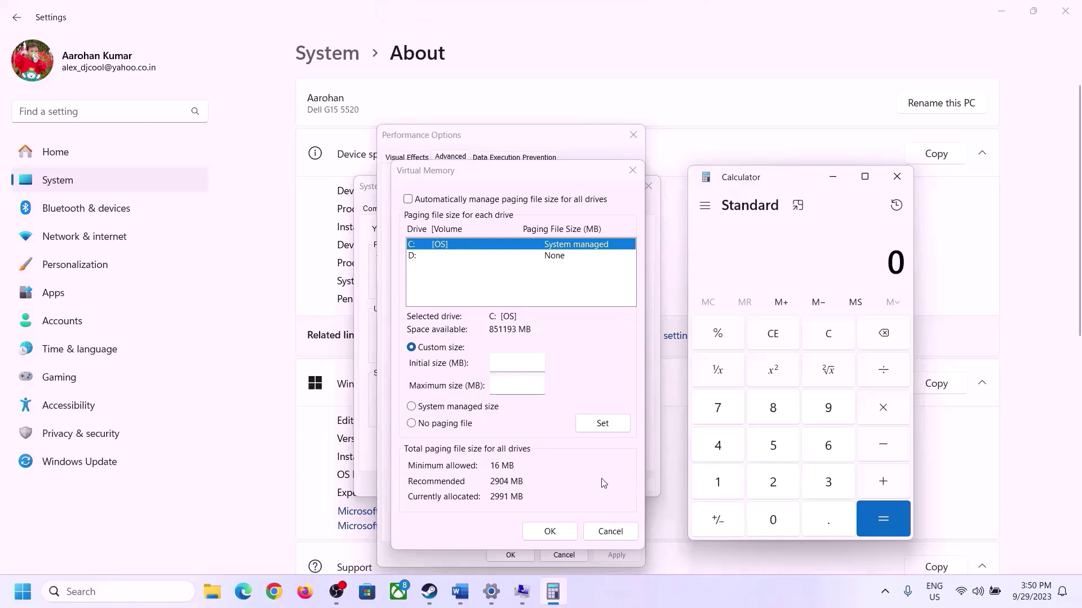
Show the Word document's paging file size formulas alongside Calculator.
mouse_move(460, 591)
left_click(417, 531)
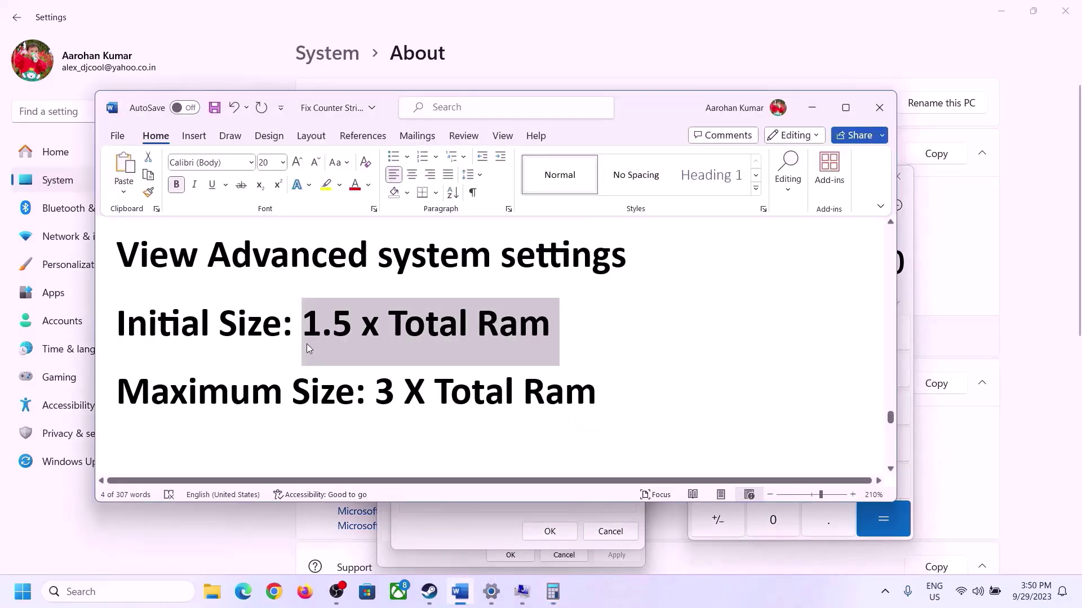
left_click(689, 507)
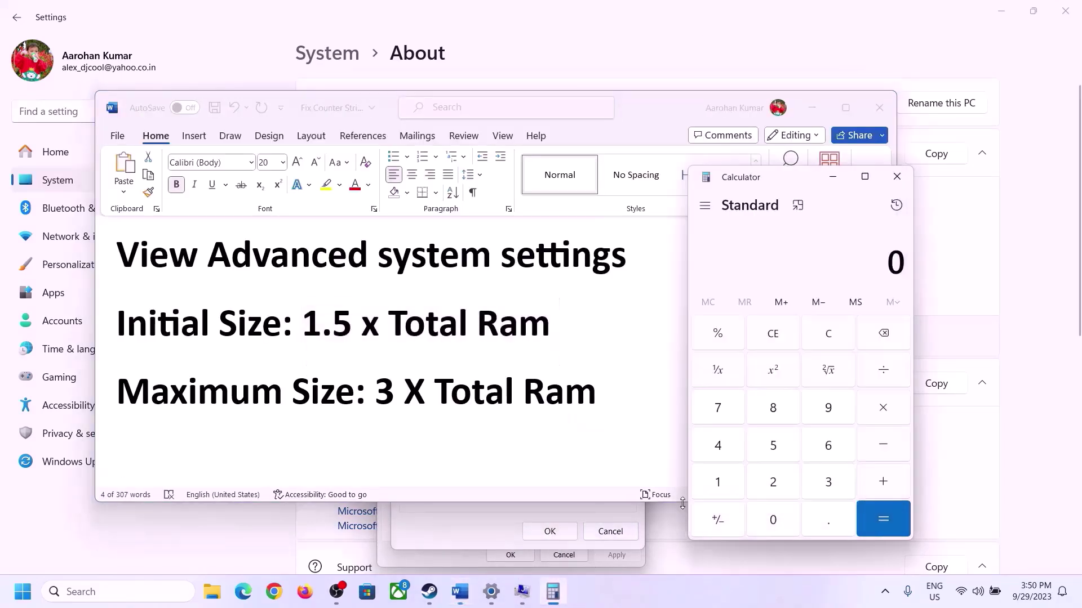
left_click(719, 485)
left_click(824, 455)
left_click(828, 343)
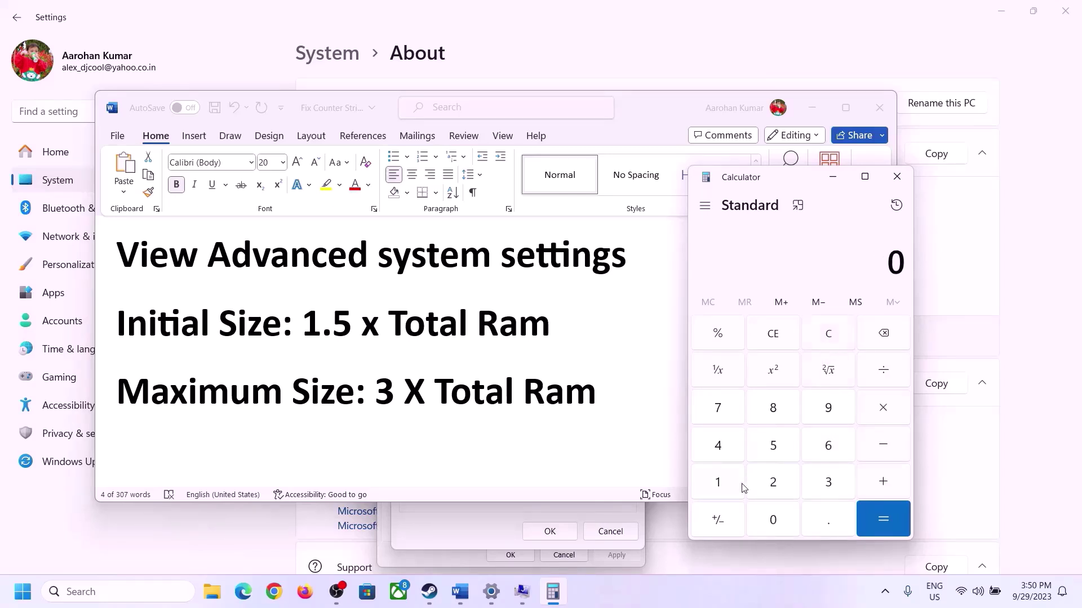
Convert the installed RAM to megabytes by calculating 16 × 1024.
left_click(724, 484)
left_click(827, 448)
left_click(882, 414)
left_click(717, 483)
left_click(777, 527)
left_click(774, 484)
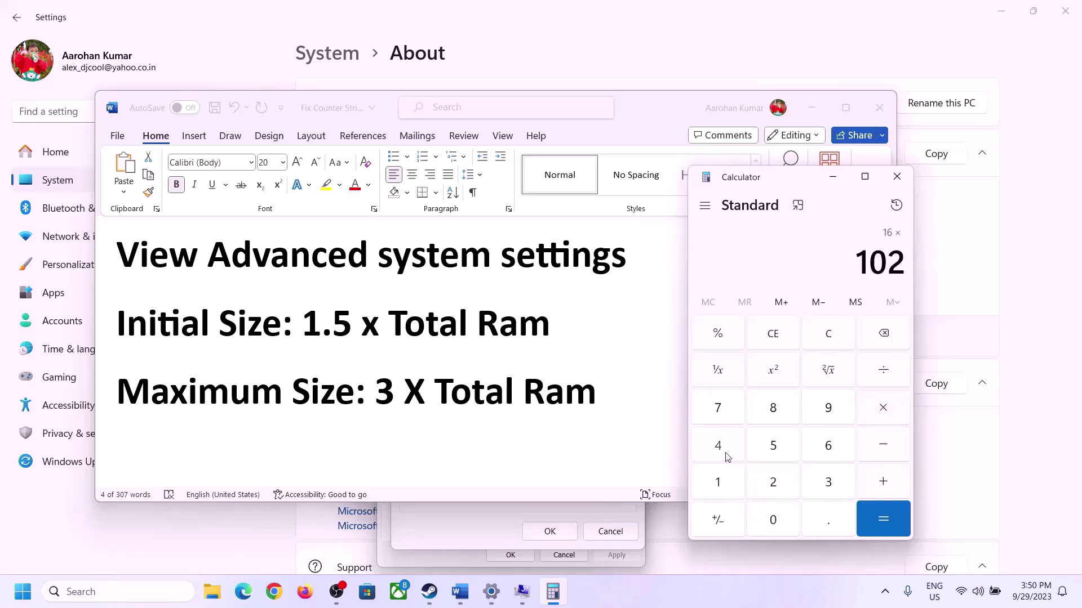
left_click(719, 447)
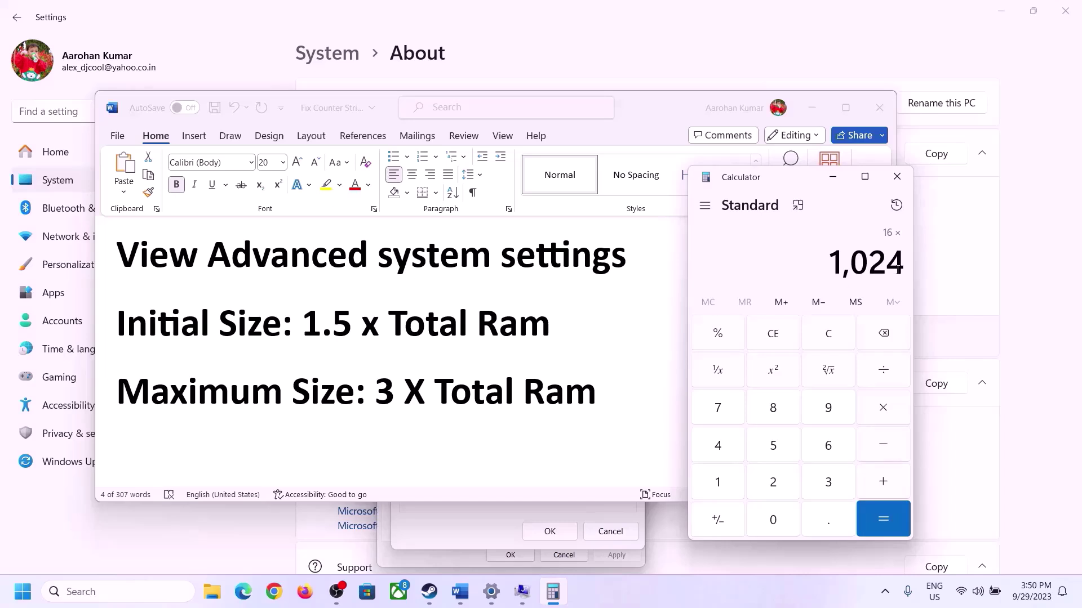
left_click(883, 520)
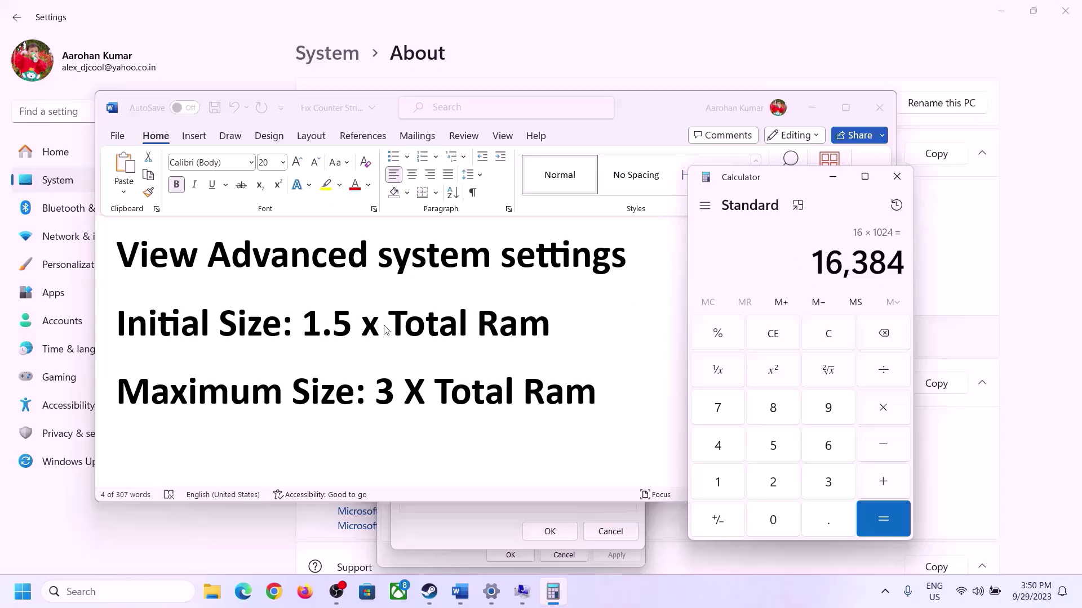
Multiply the RAM in megabytes by 1.5 to get the initial paging file size.
left_click(883, 411)
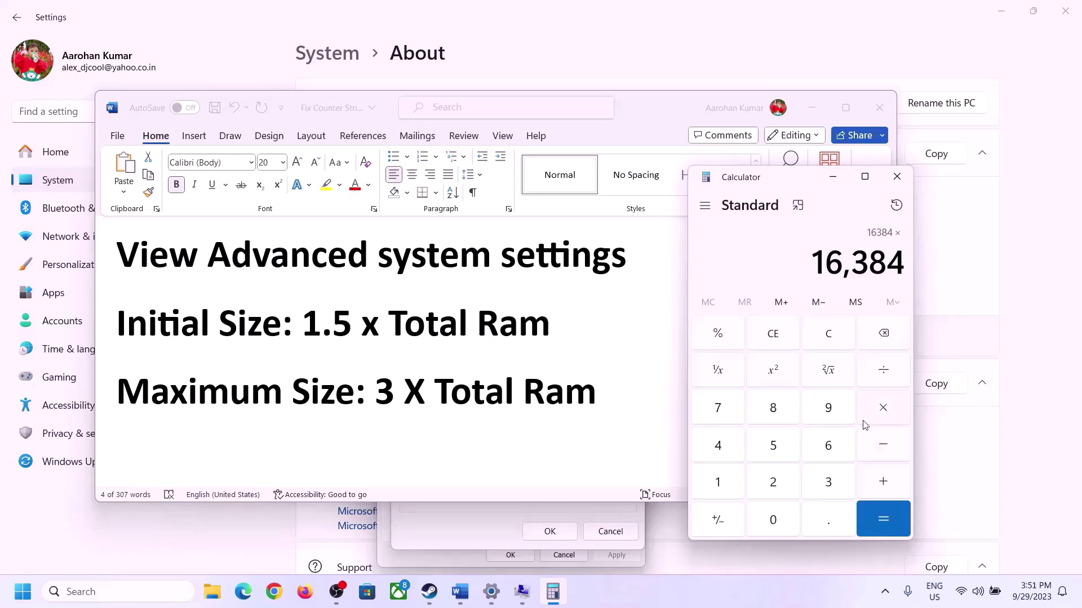
left_click(720, 482)
left_click(824, 520)
left_click(781, 451)
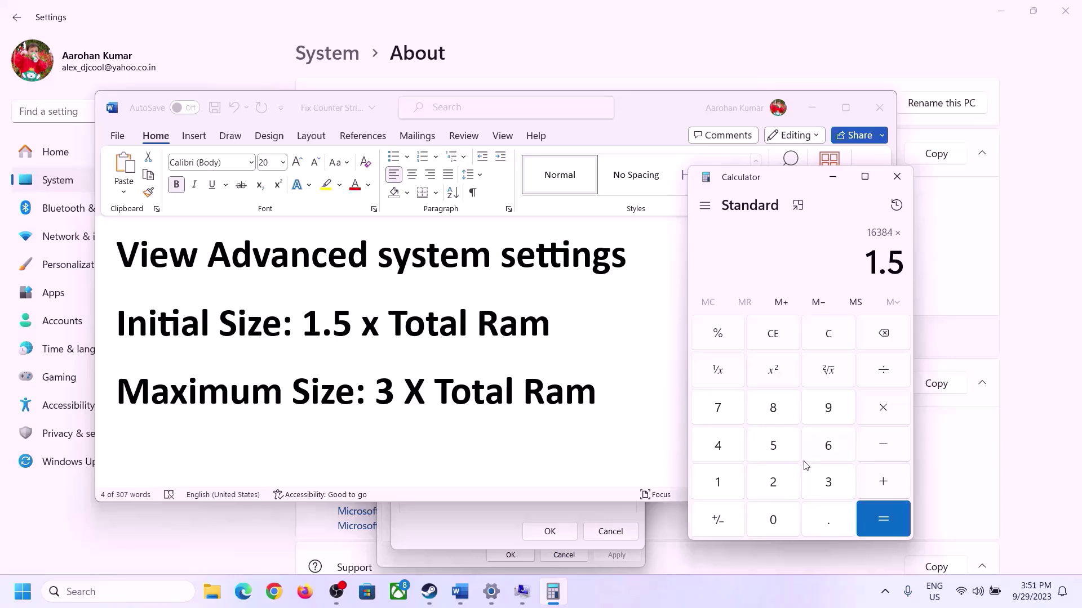
left_click(882, 514)
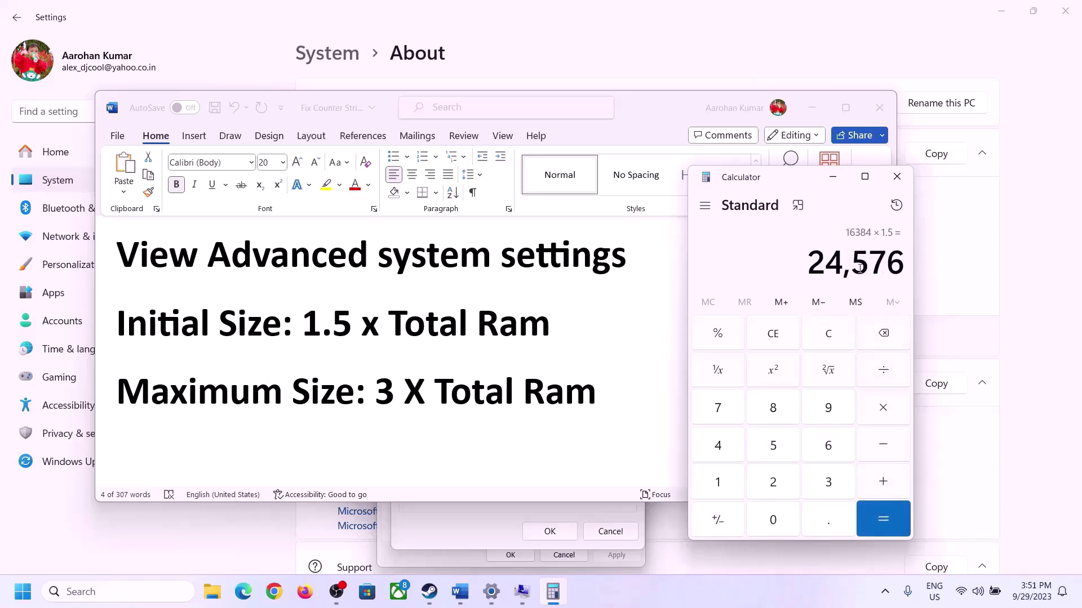
Set the custom initial paging file size for drive C: to 24576 MB in the Virtual Memory dialog.
left_click(495, 512)
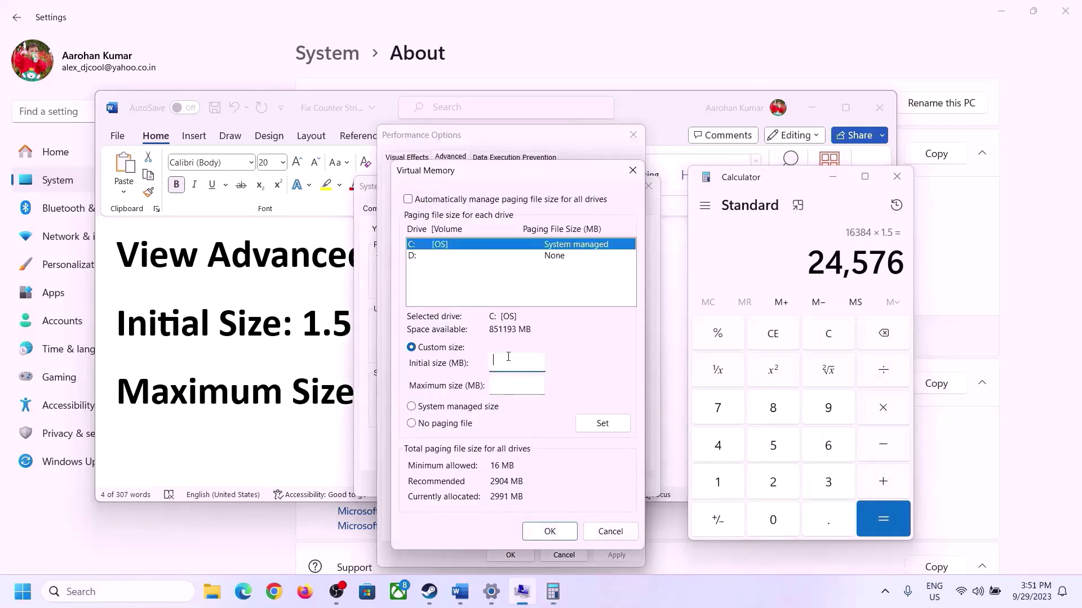
type("24576")
left_click(542, 384)
Check the maximum size formula in the Word document and clear the previous Calculator result.
left_click(327, 395)
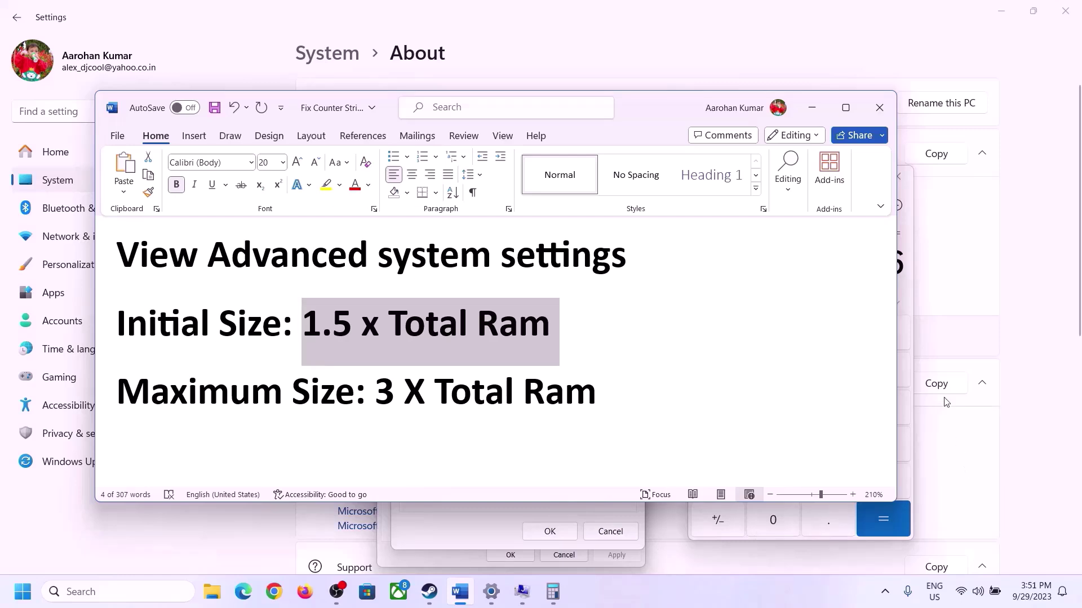
left_click(910, 297)
left_click(830, 338)
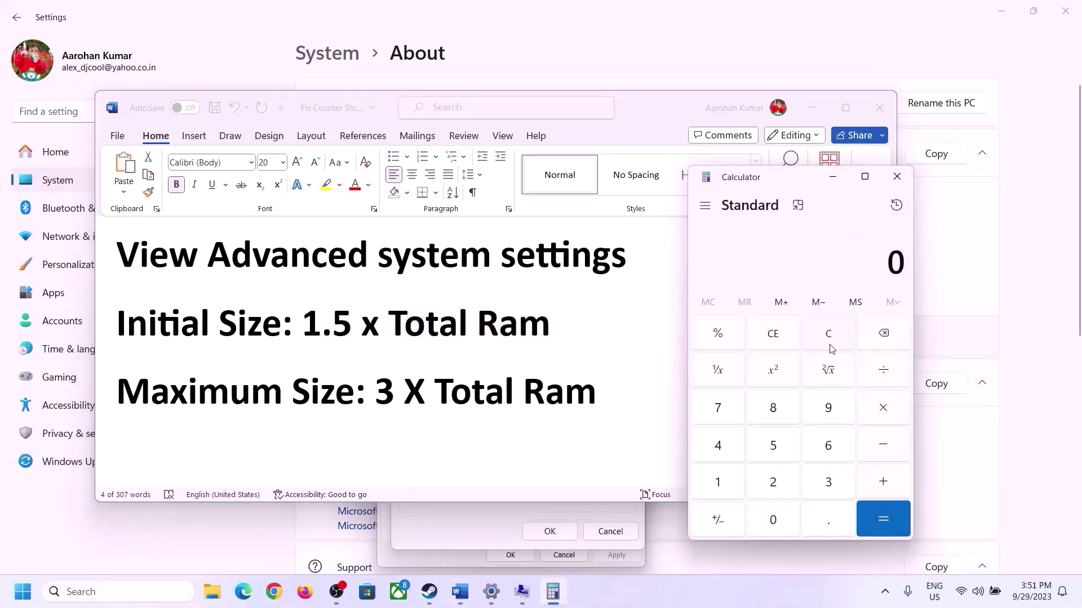
Recheck the installed RAM on the Settings About page and calculate 16 × 1024 again in Calculator.
left_click(491, 592)
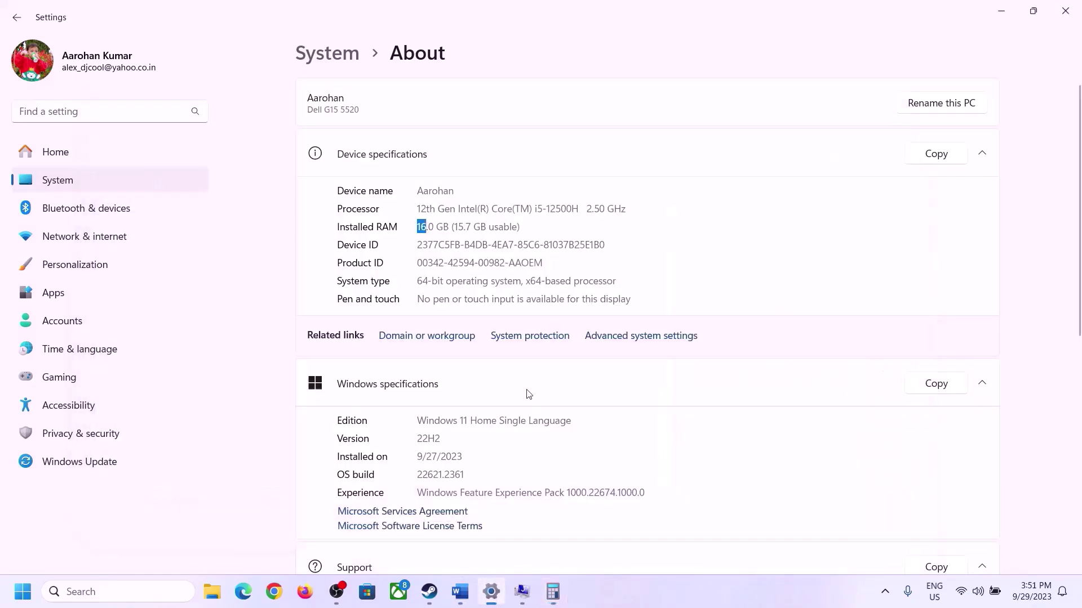
left_click(553, 592)
left_click(726, 482)
left_click(822, 448)
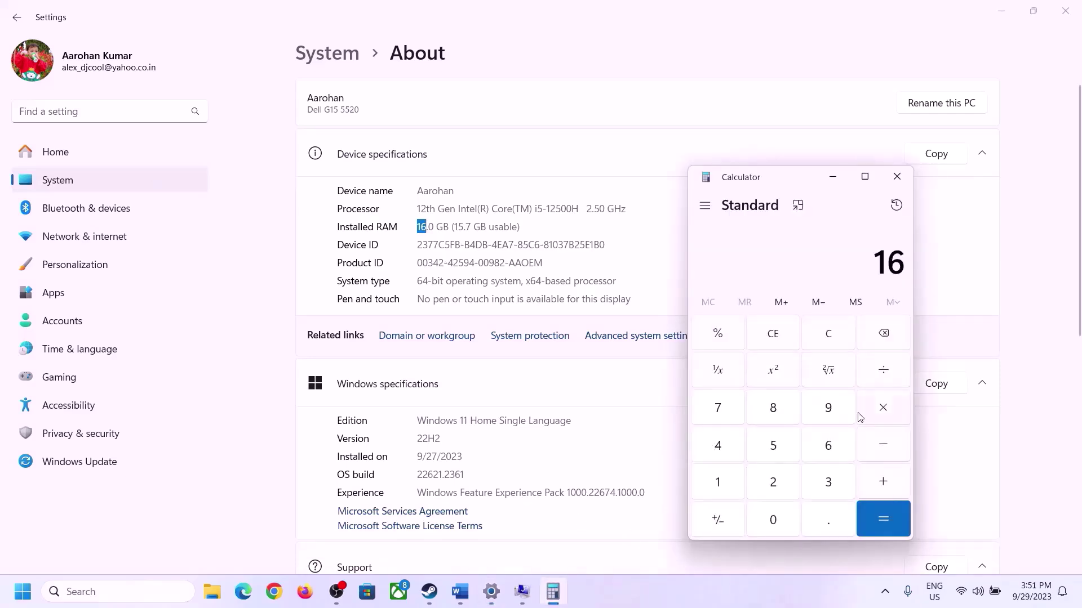
left_click(878, 409)
left_click(723, 479)
left_click(765, 516)
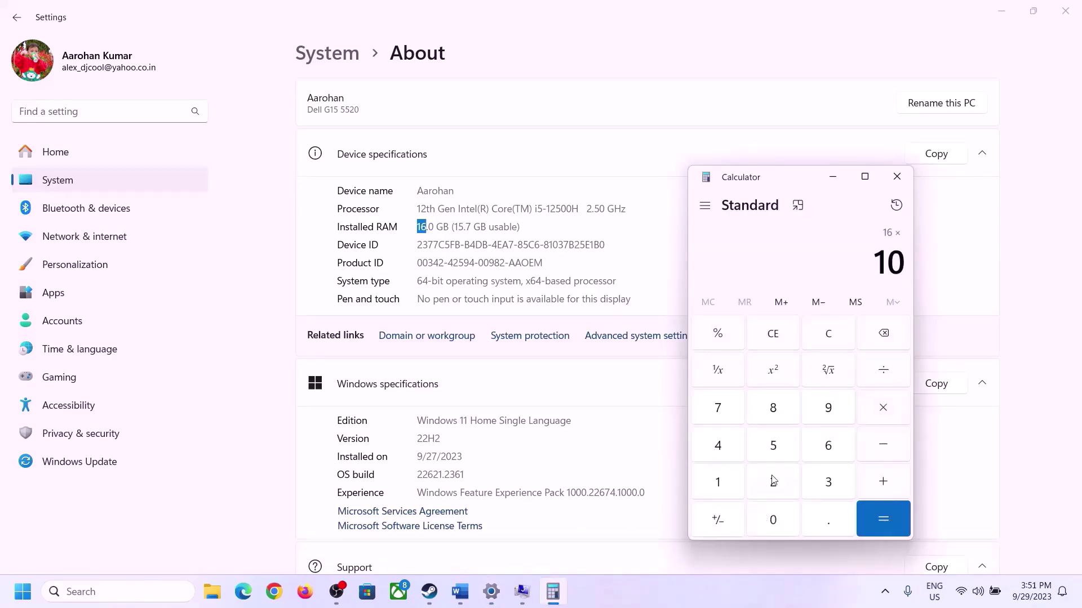
left_click(773, 481)
left_click(717, 445)
left_click(875, 528)
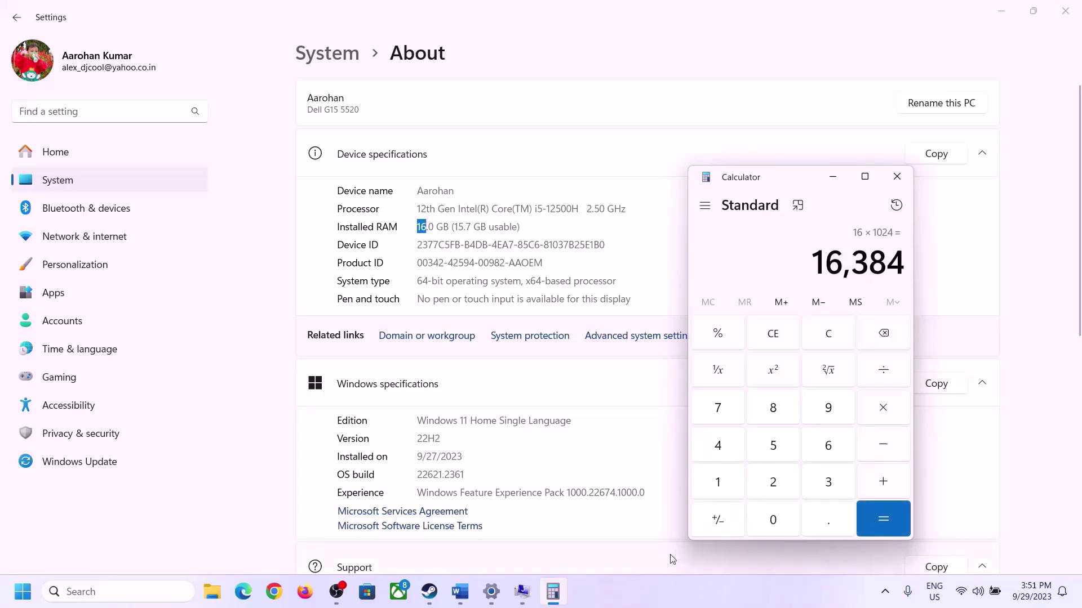
Consult the maximum size formula in the Word document and multiply the RAM in megabytes by 3 in Calculator.
left_click(460, 592)
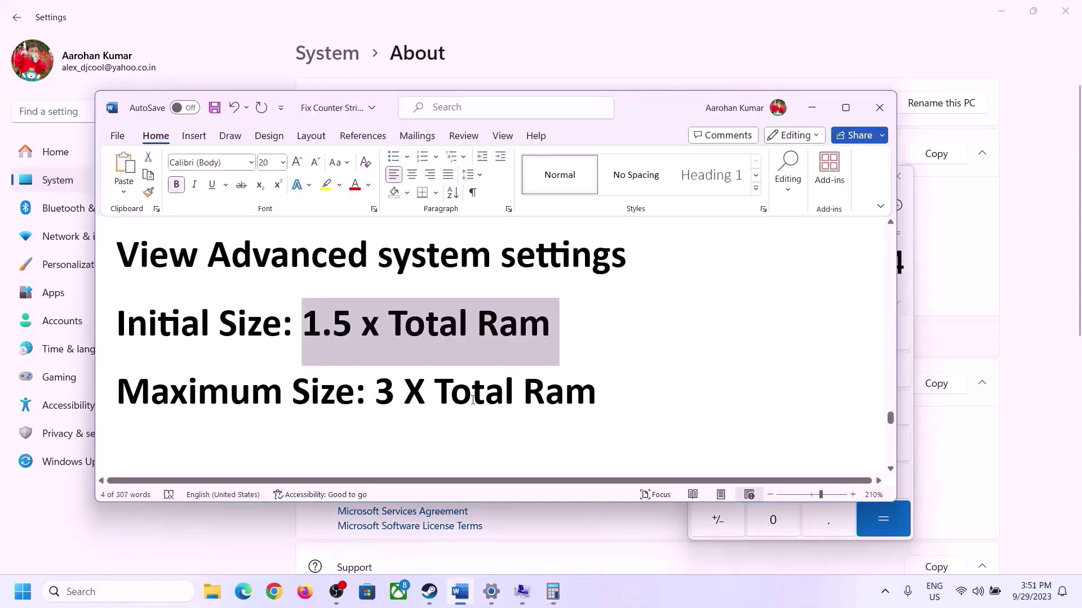
left_click(552, 591)
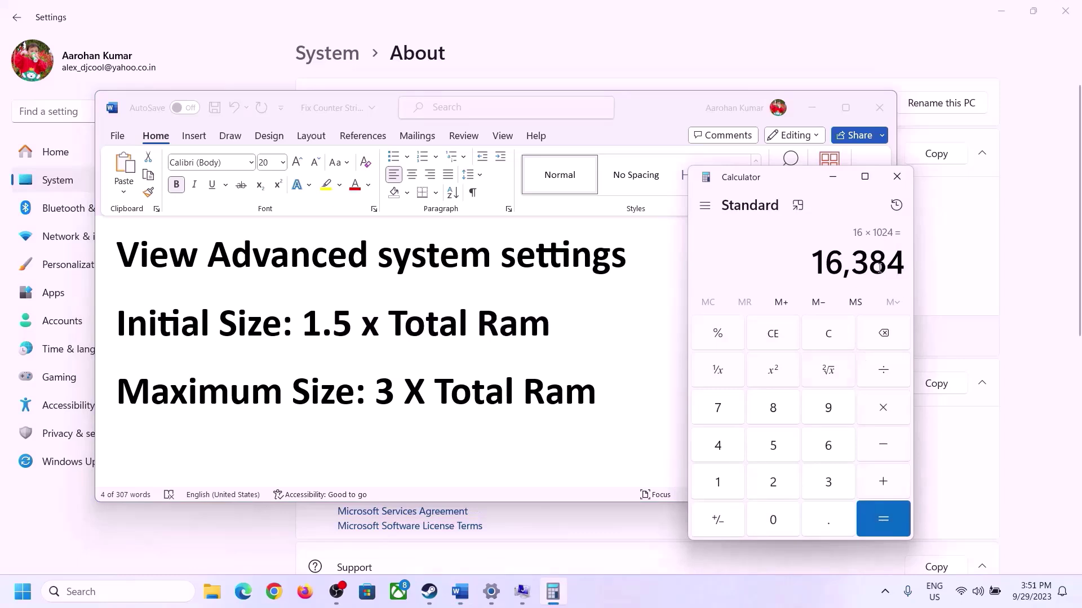
left_click(883, 409)
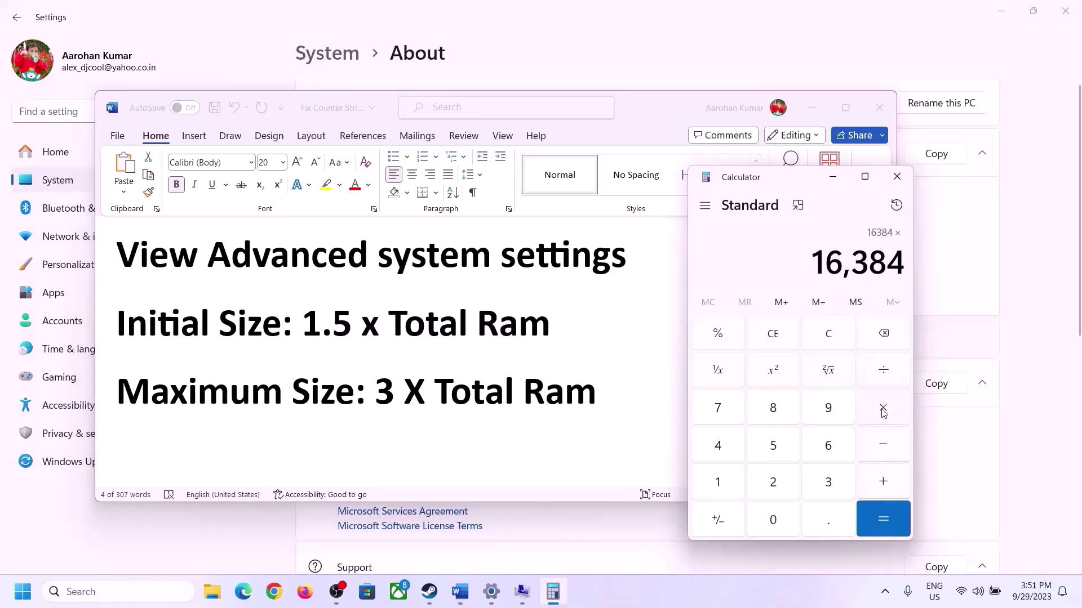
left_click(812, 483)
left_click(898, 520)
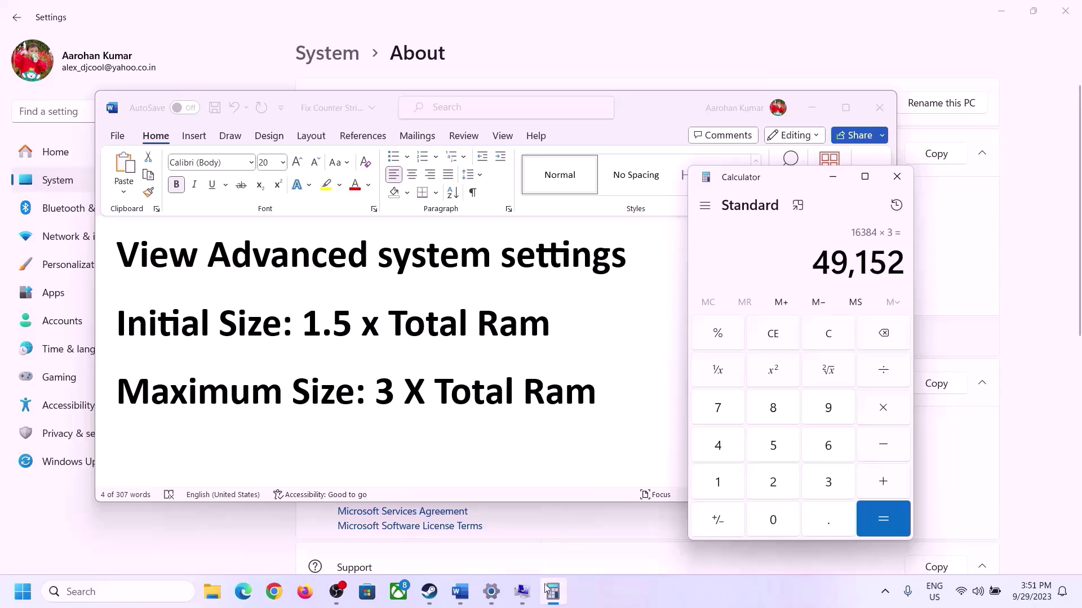
Set drive C:'s maximum paging file size to 49152 MB, apply the custom sizes and accept the restart notice.
left_click(521, 591)
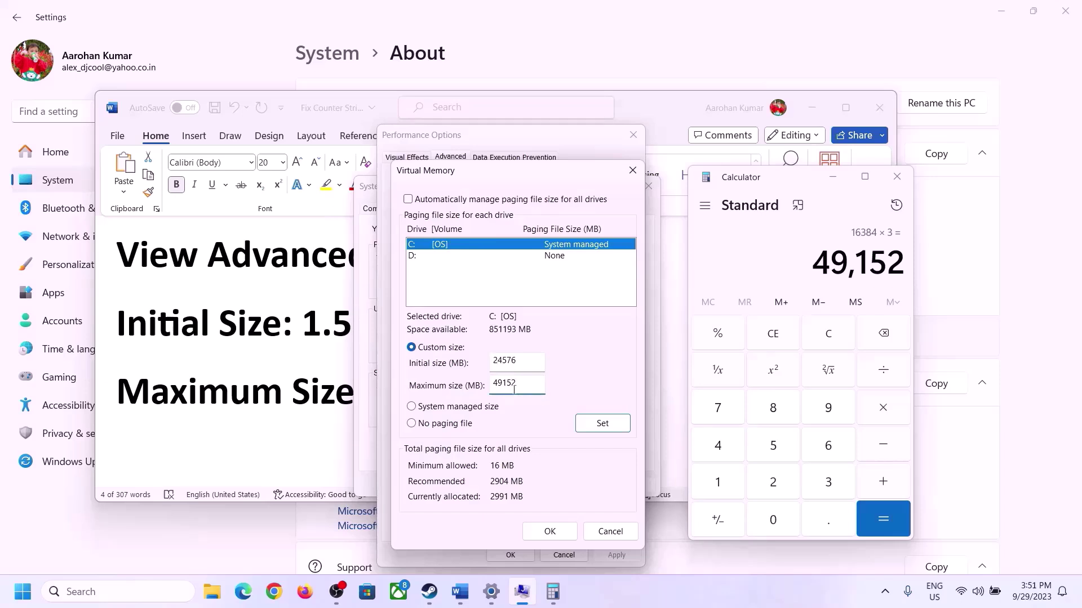
left_click(603, 426)
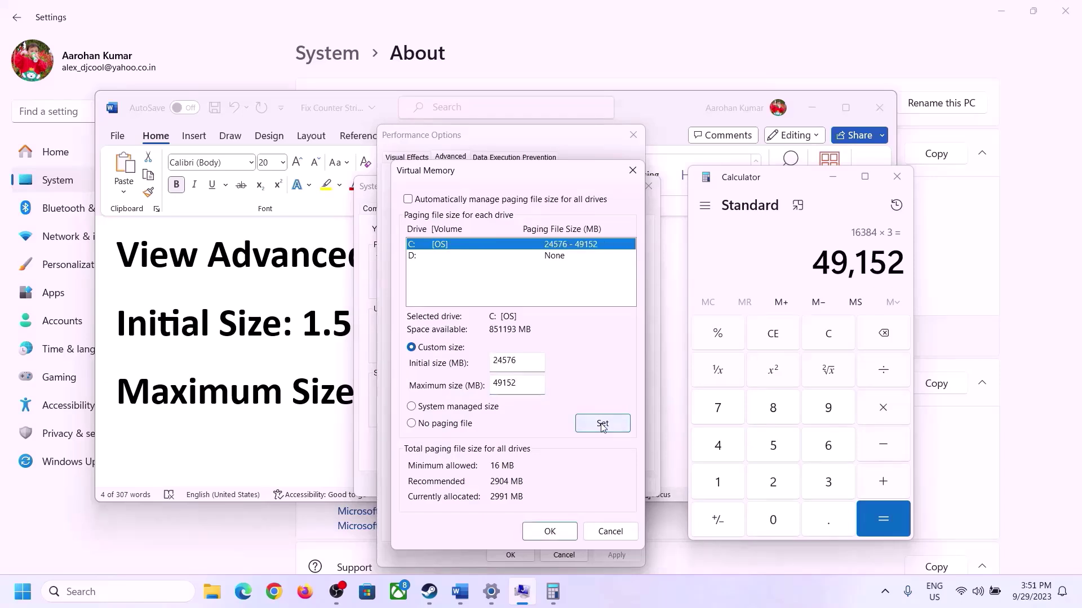
left_click(550, 532)
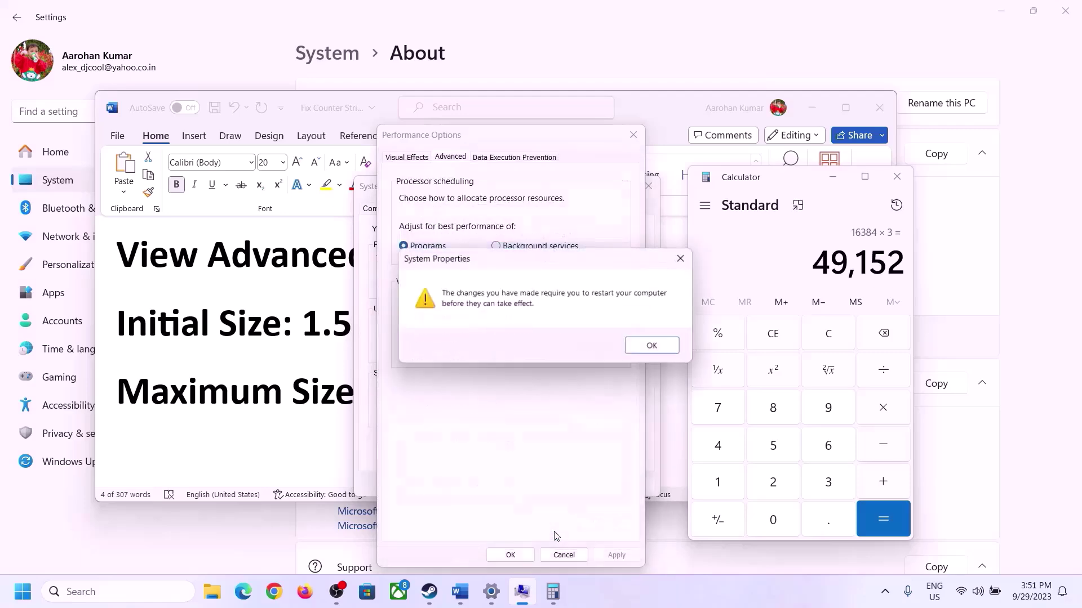
left_click(653, 346)
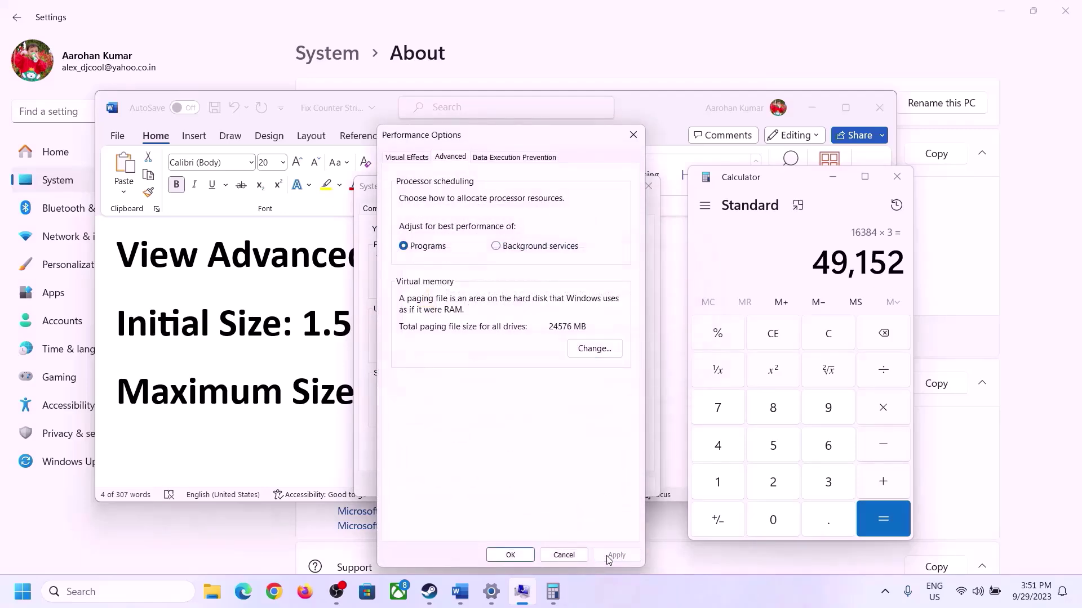
Accept the Performance Options and System Properties dialogs, and dismiss the restart prompt without restarting the computer.
left_click(511, 556)
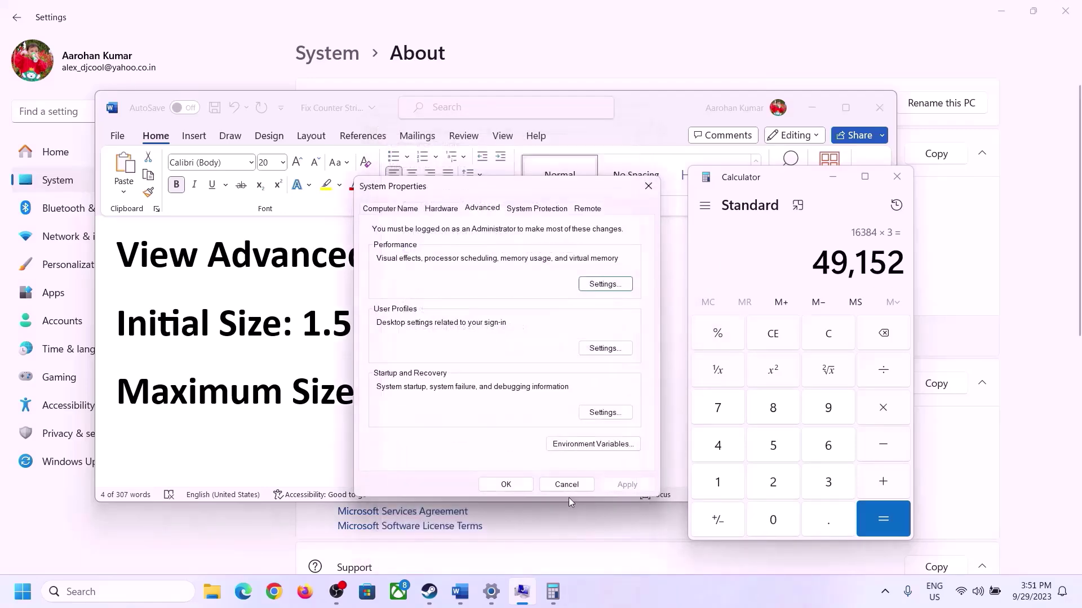
left_click(514, 483)
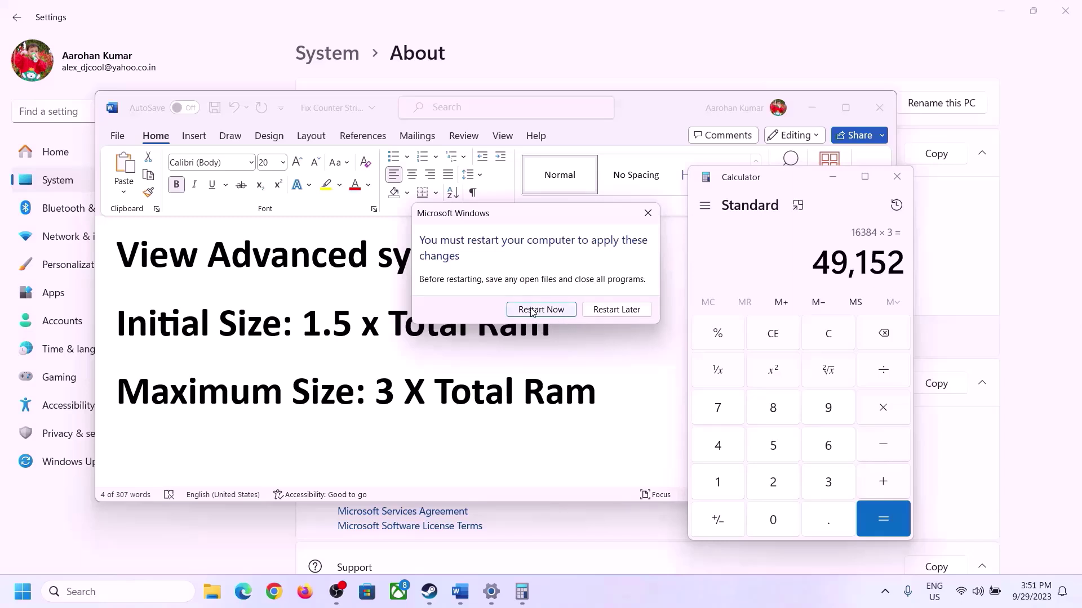
left_click(648, 213)
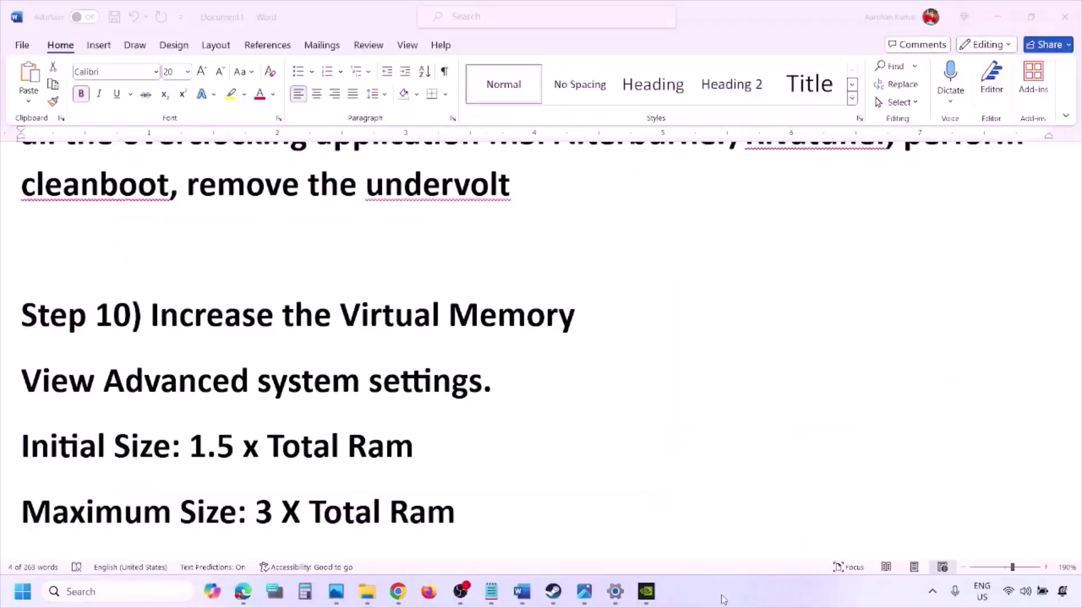
Review Step 11 in the Word document, highlighting the Update BIOS instruction and clearing the selection.
scroll(374, 406, "down", 3)
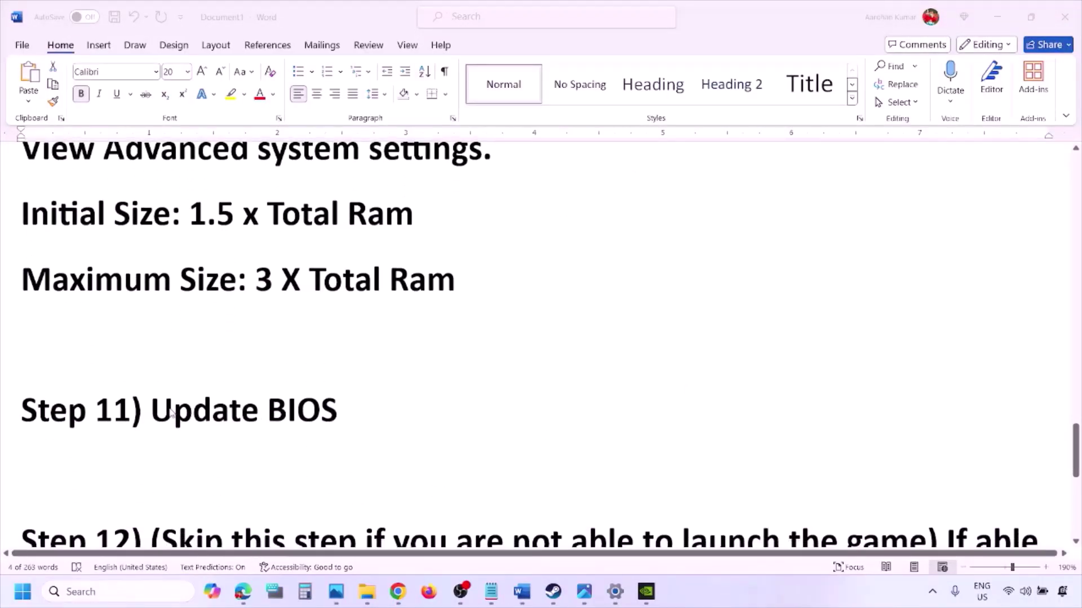
left_click(150, 414)
left_click_drag(150, 411, 363, 407)
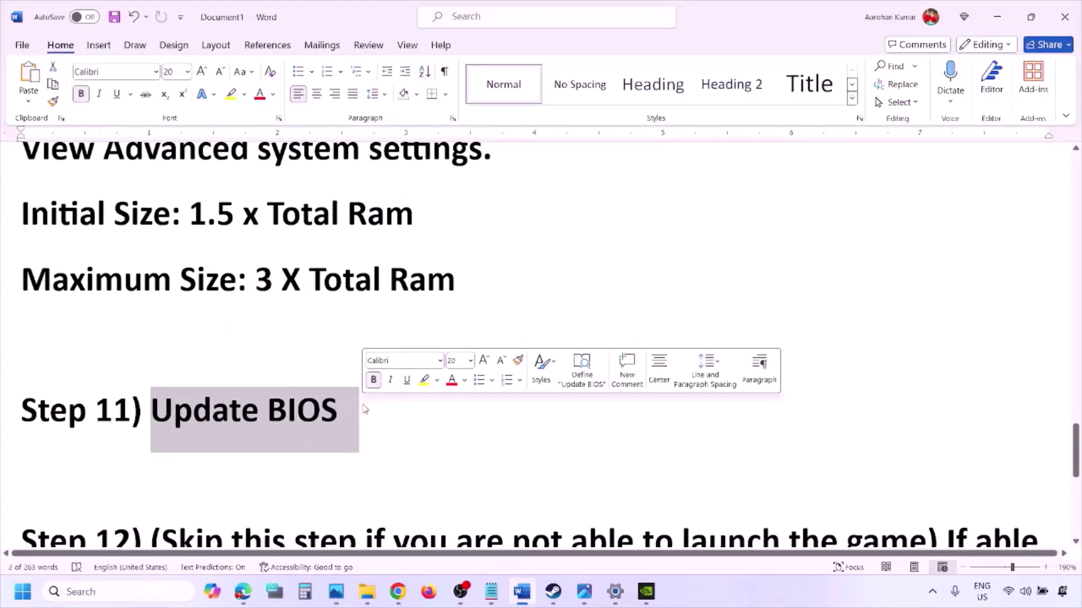
left_click(363, 409)
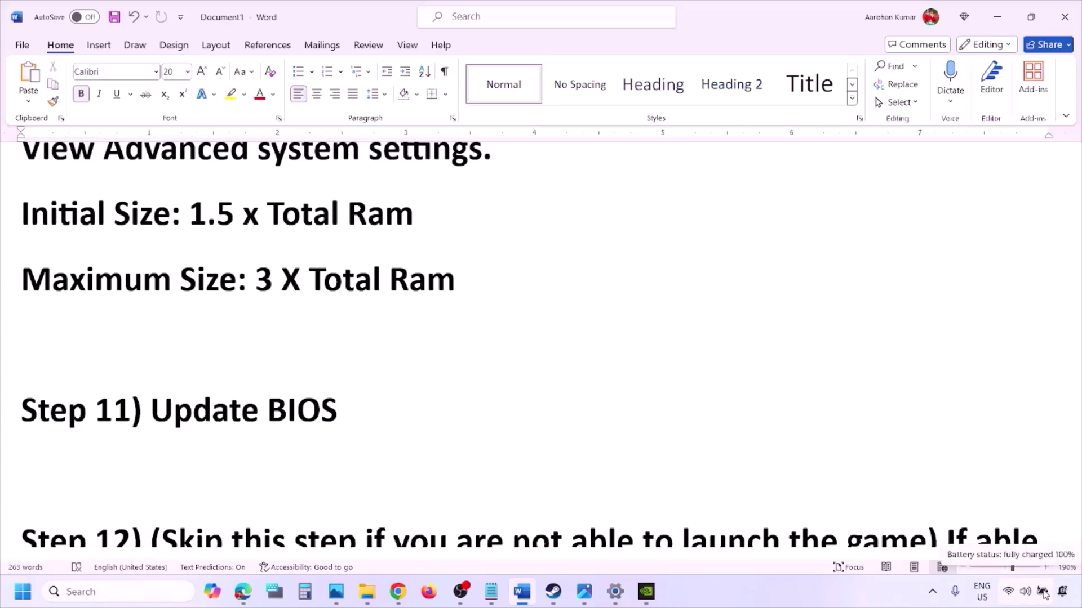
left_click(859, 591)
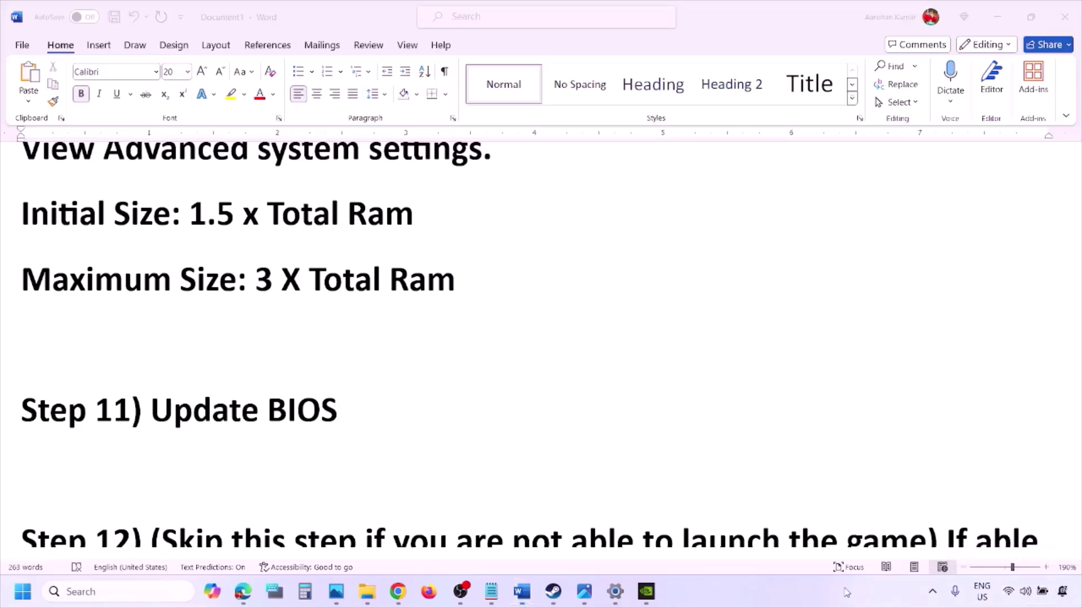
Review Step 12 in the Word document, highlighting its advice on Windowed mode, lower video settings and the medium/low quality preset.
scroll(473, 437, "down", 3)
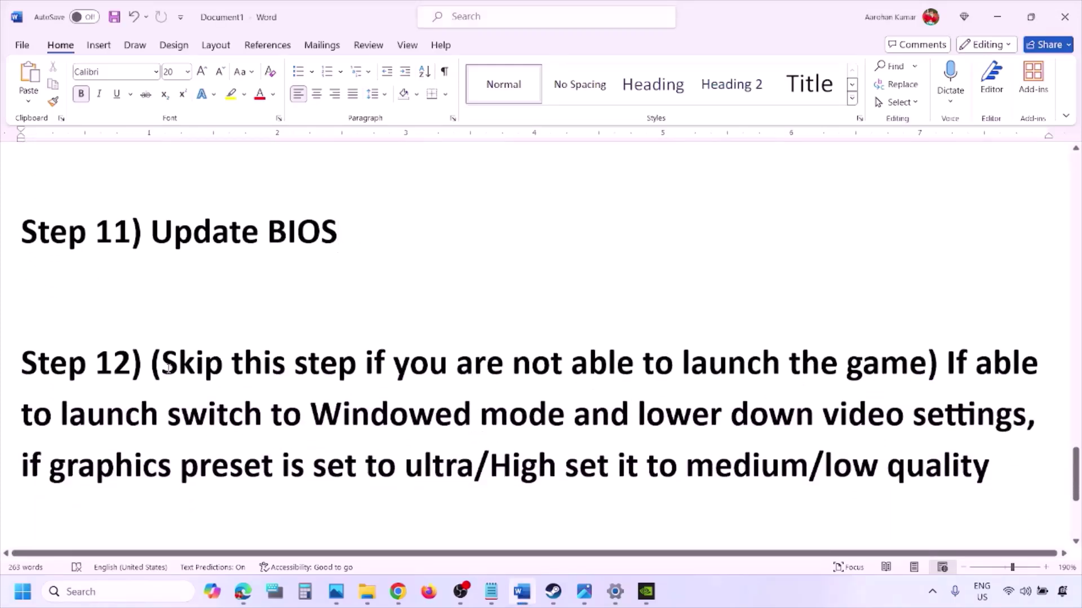
left_click_drag(163, 363, 1031, 417)
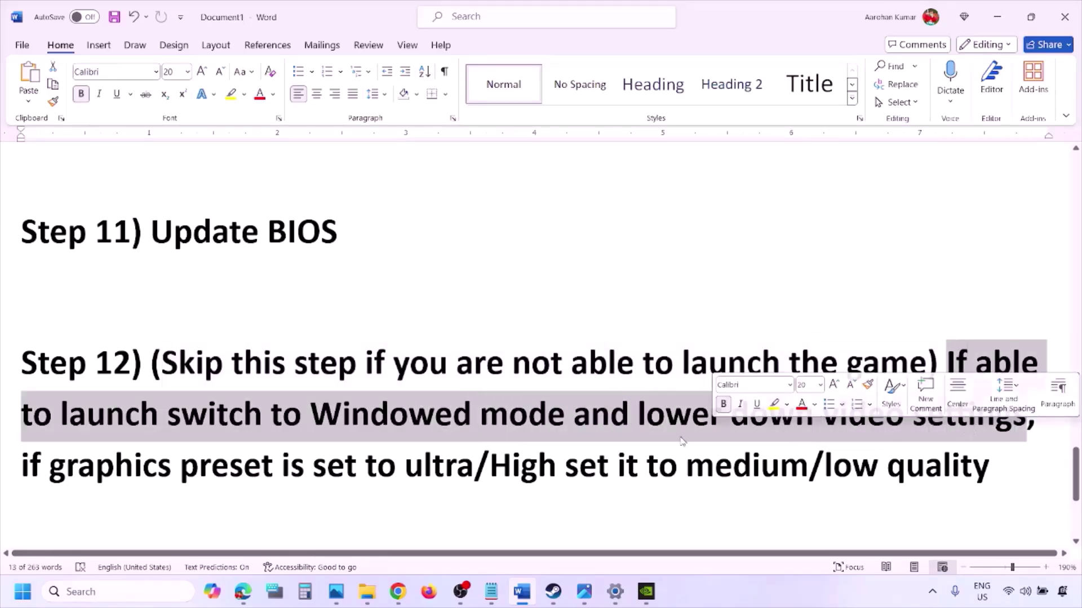
left_click_drag(59, 467, 590, 480)
left_click(658, 467)
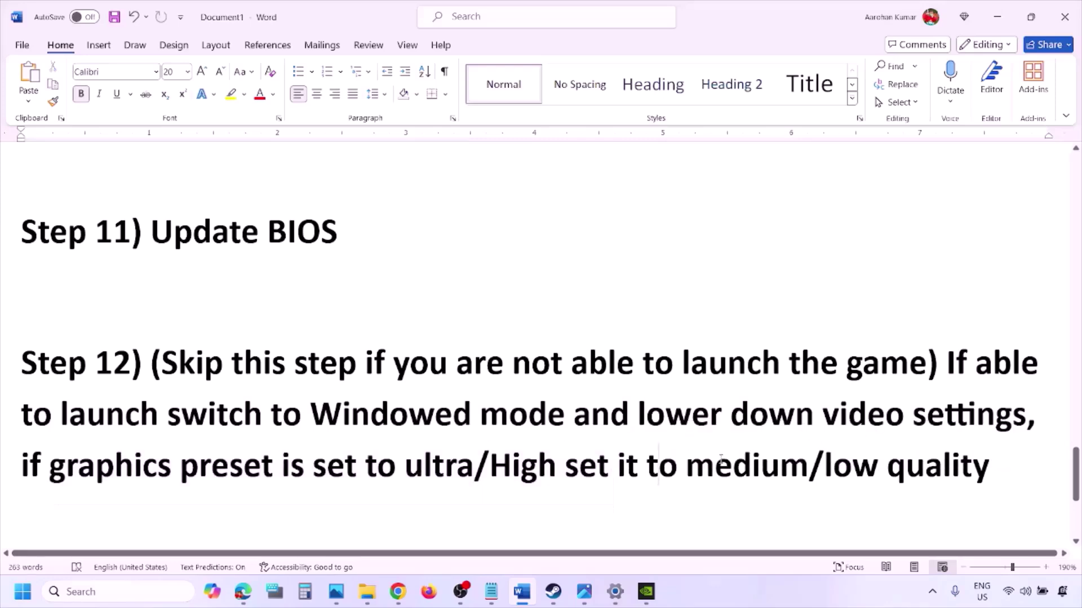
left_click_drag(778, 455, 989, 467)
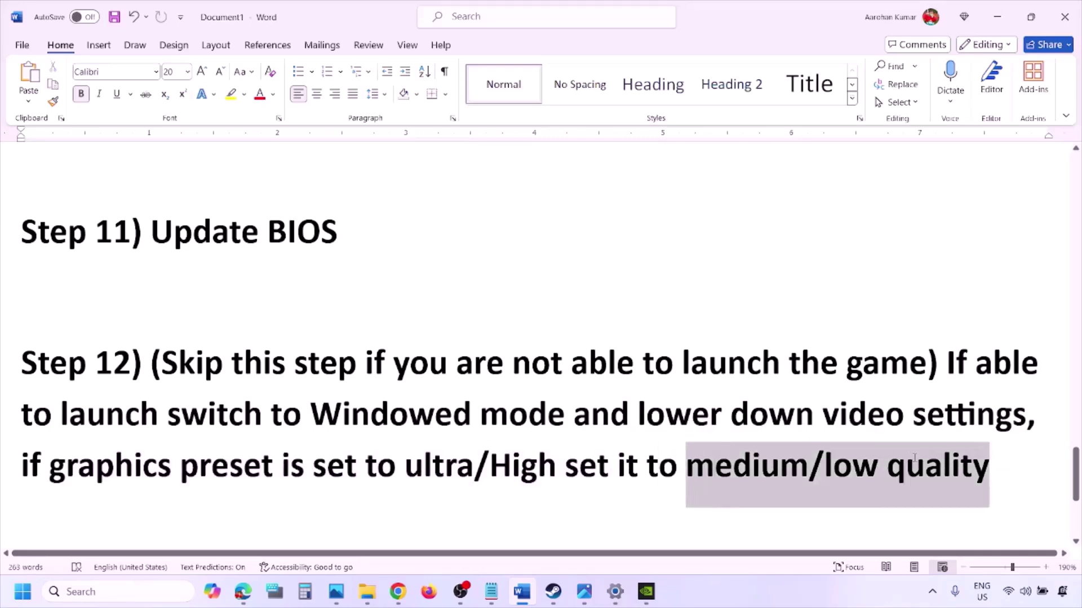
left_click(509, 416)
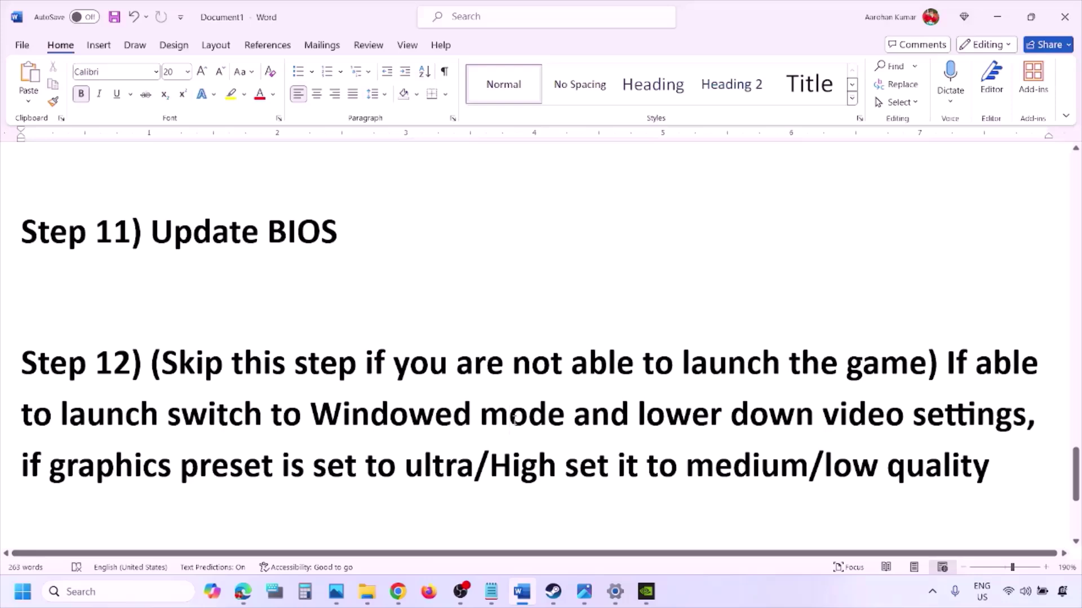